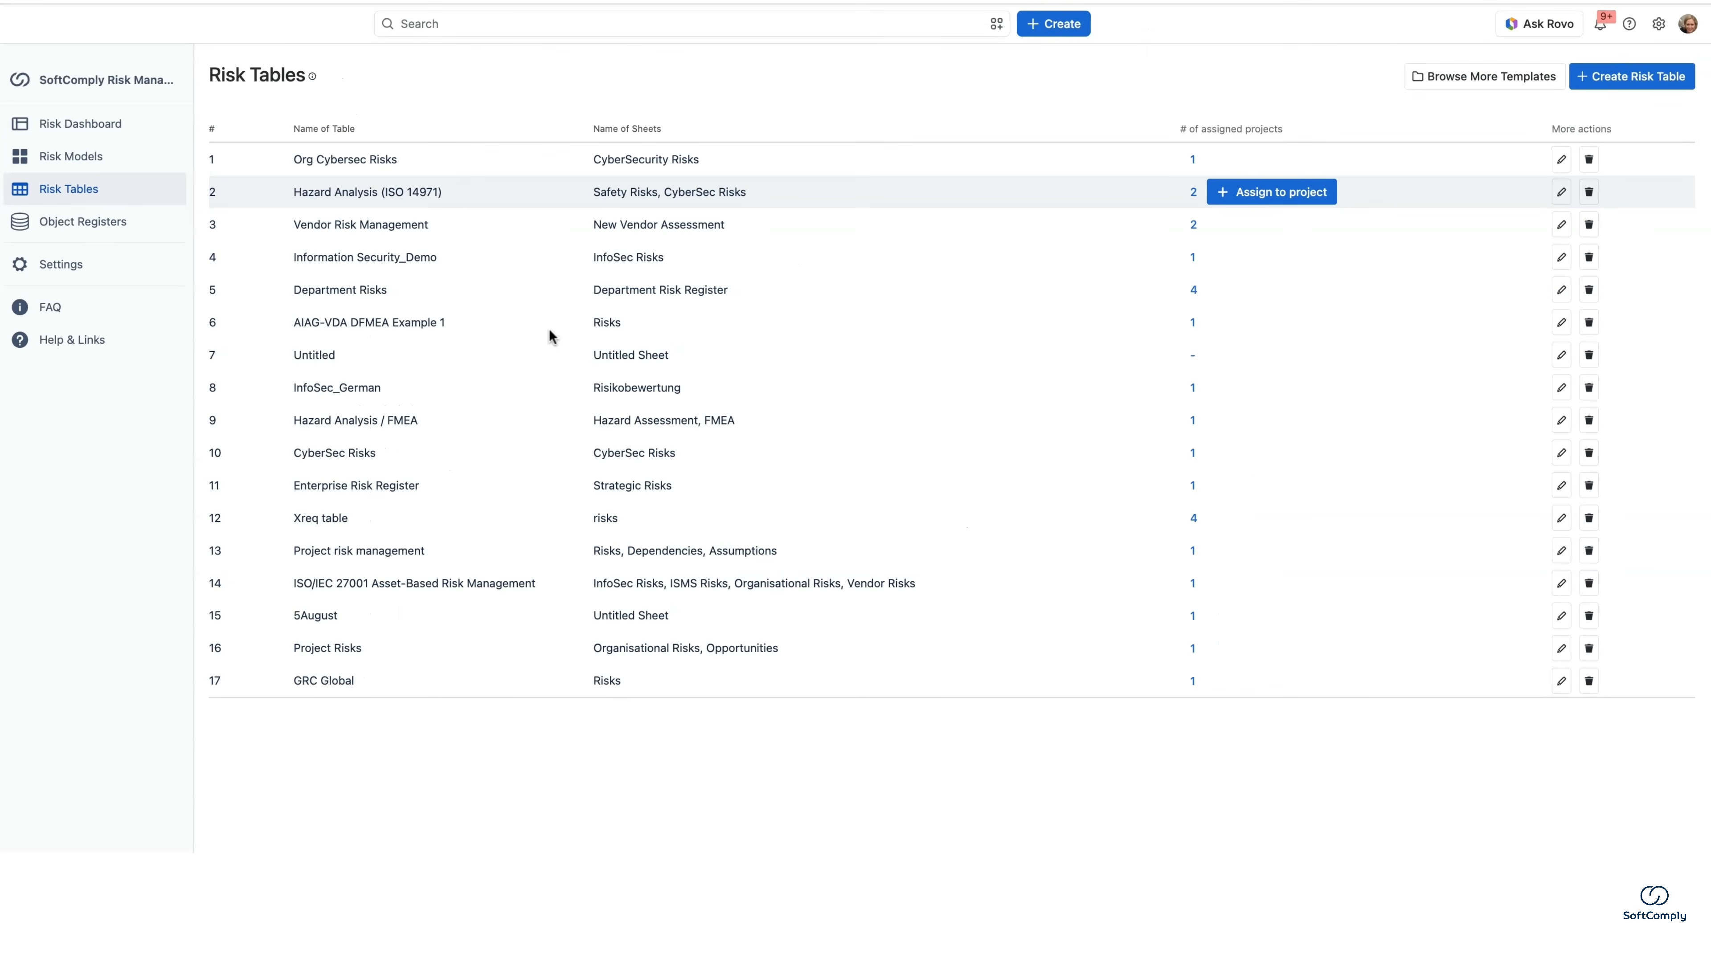
Create a new risk table named Project Risk Management and rename its untitled sheet to Project Risks.
{"action": "left_click", "coordinate": [1652, 77]}
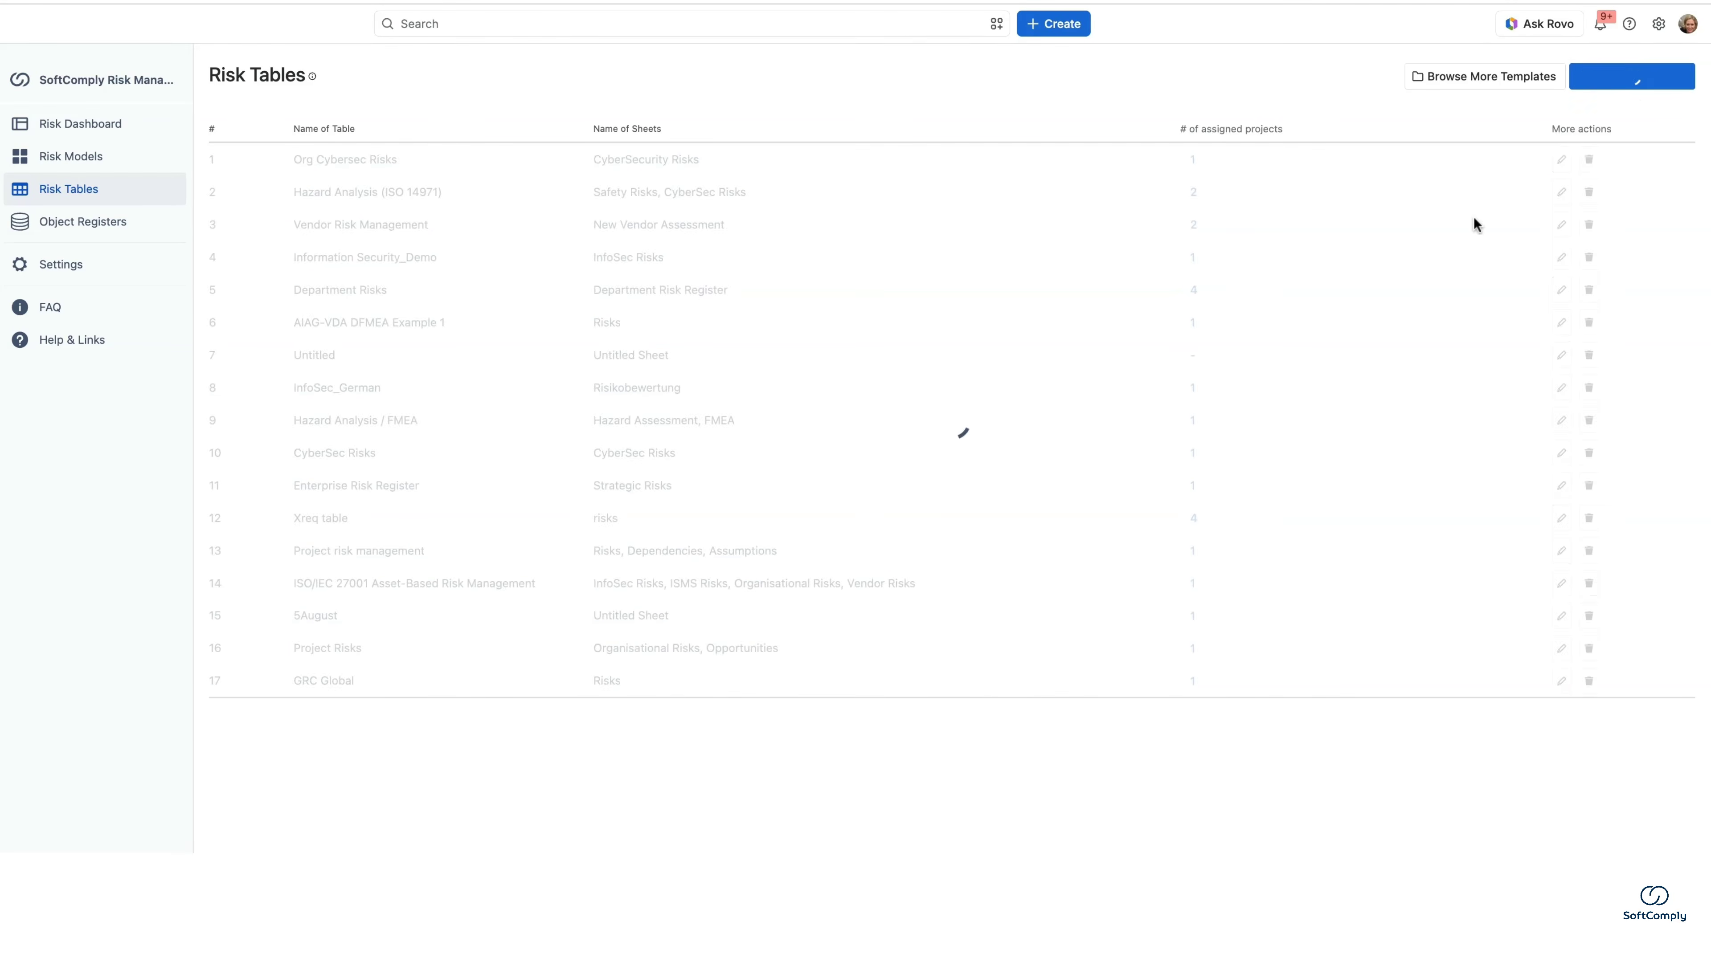
{"action": "double_click", "coordinate": [234, 173]}
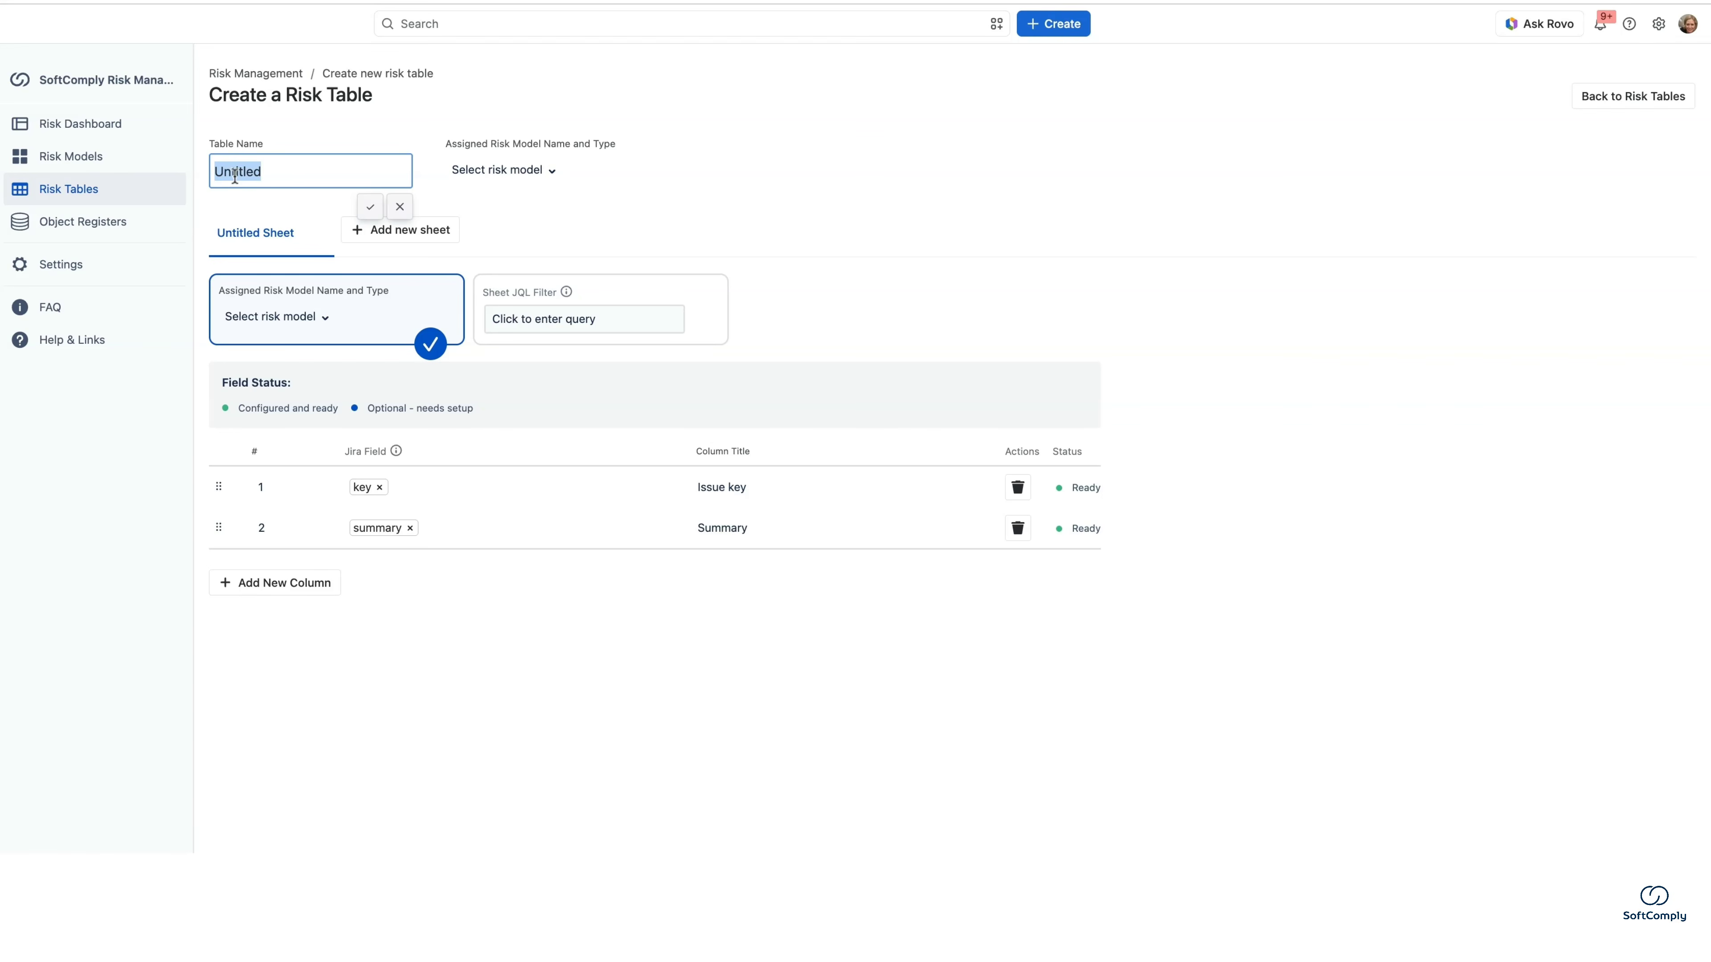
{"action": "type", "text": "Project Risk Management"}
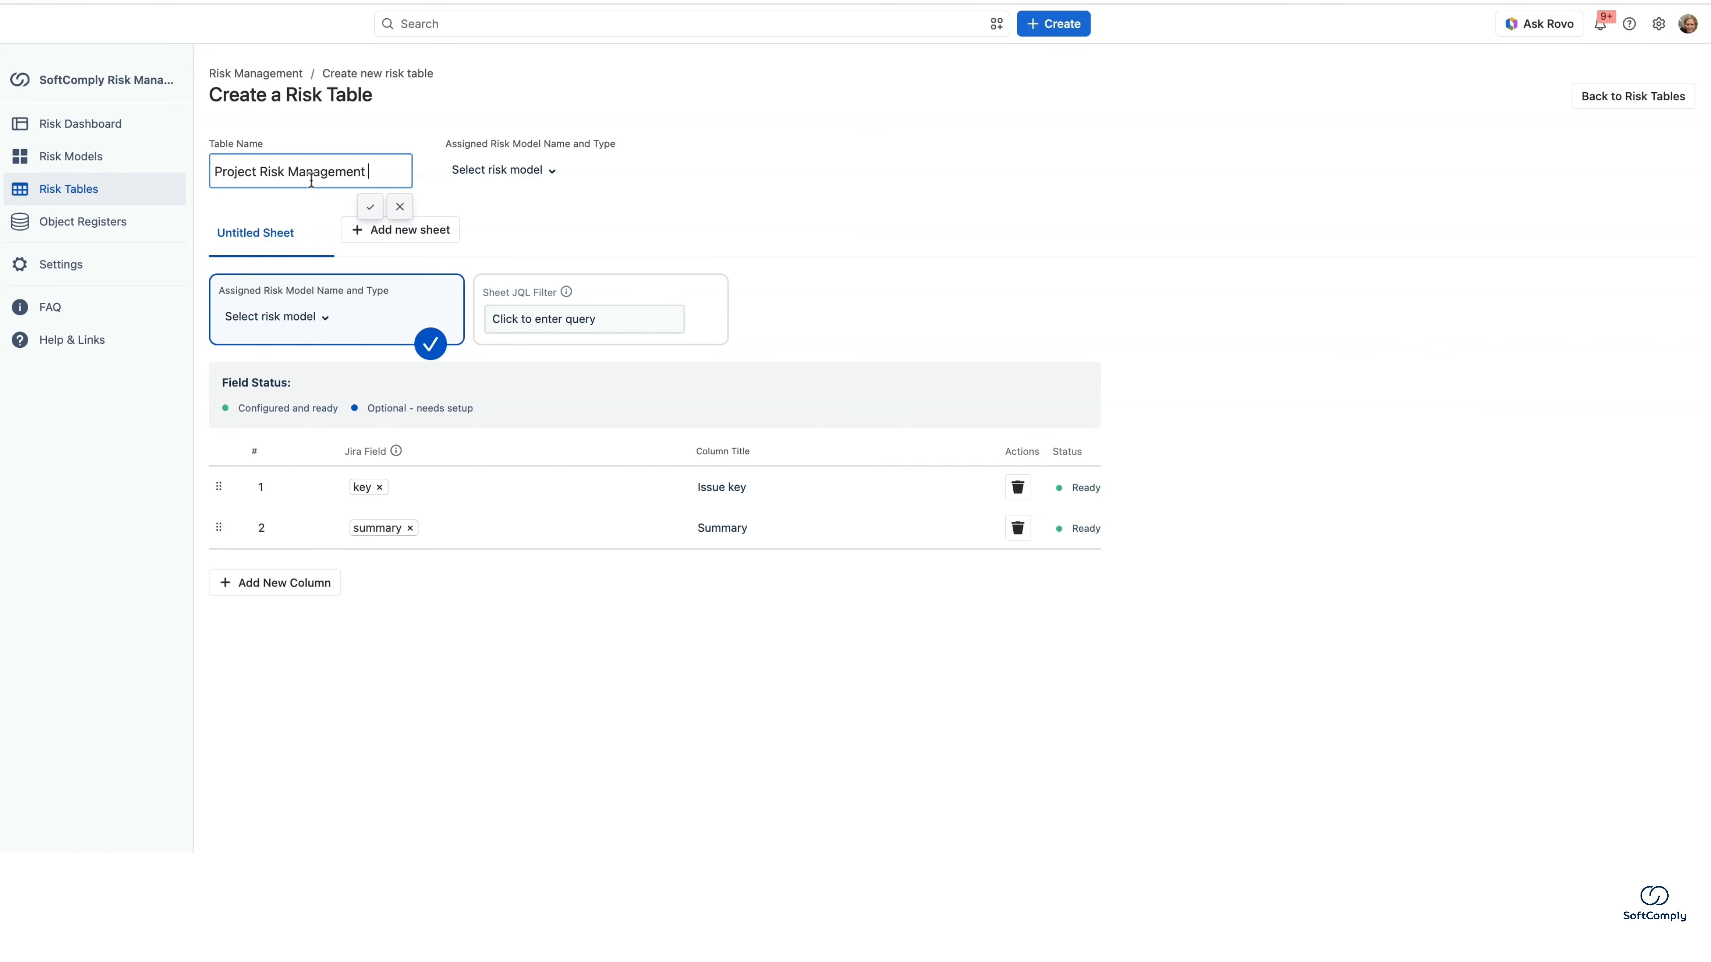
{"action": "left_click", "coordinate": [369, 209]}
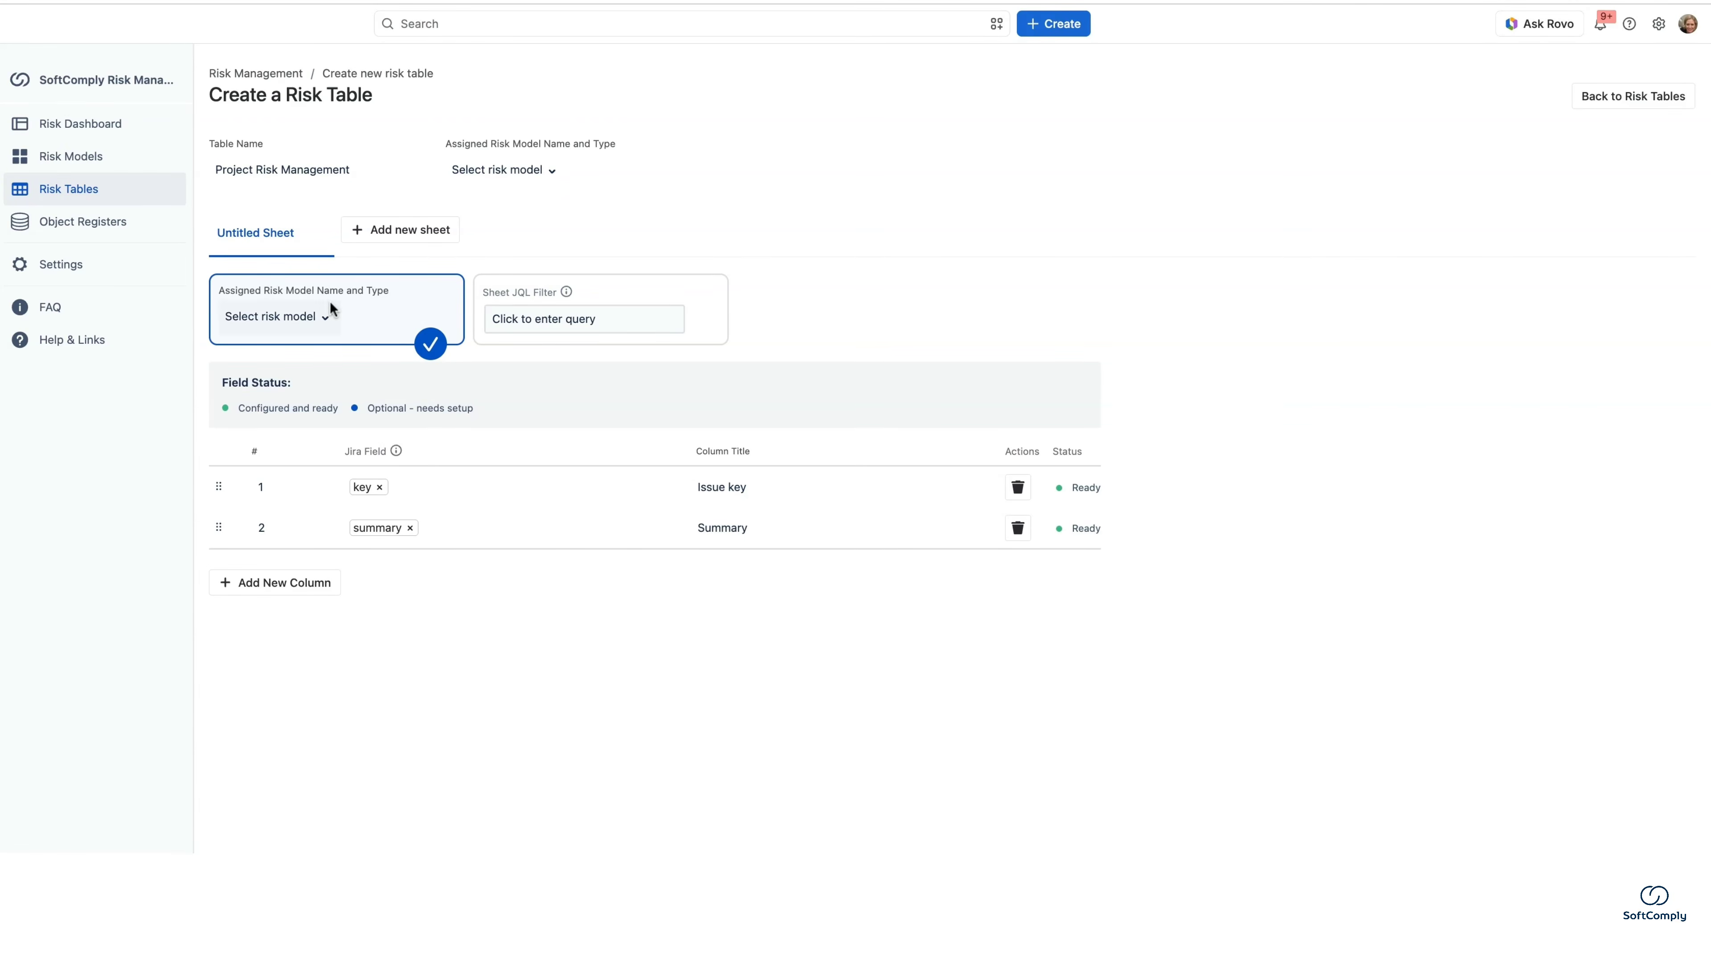
{"action": "triple_click", "coordinate": [270, 235]}
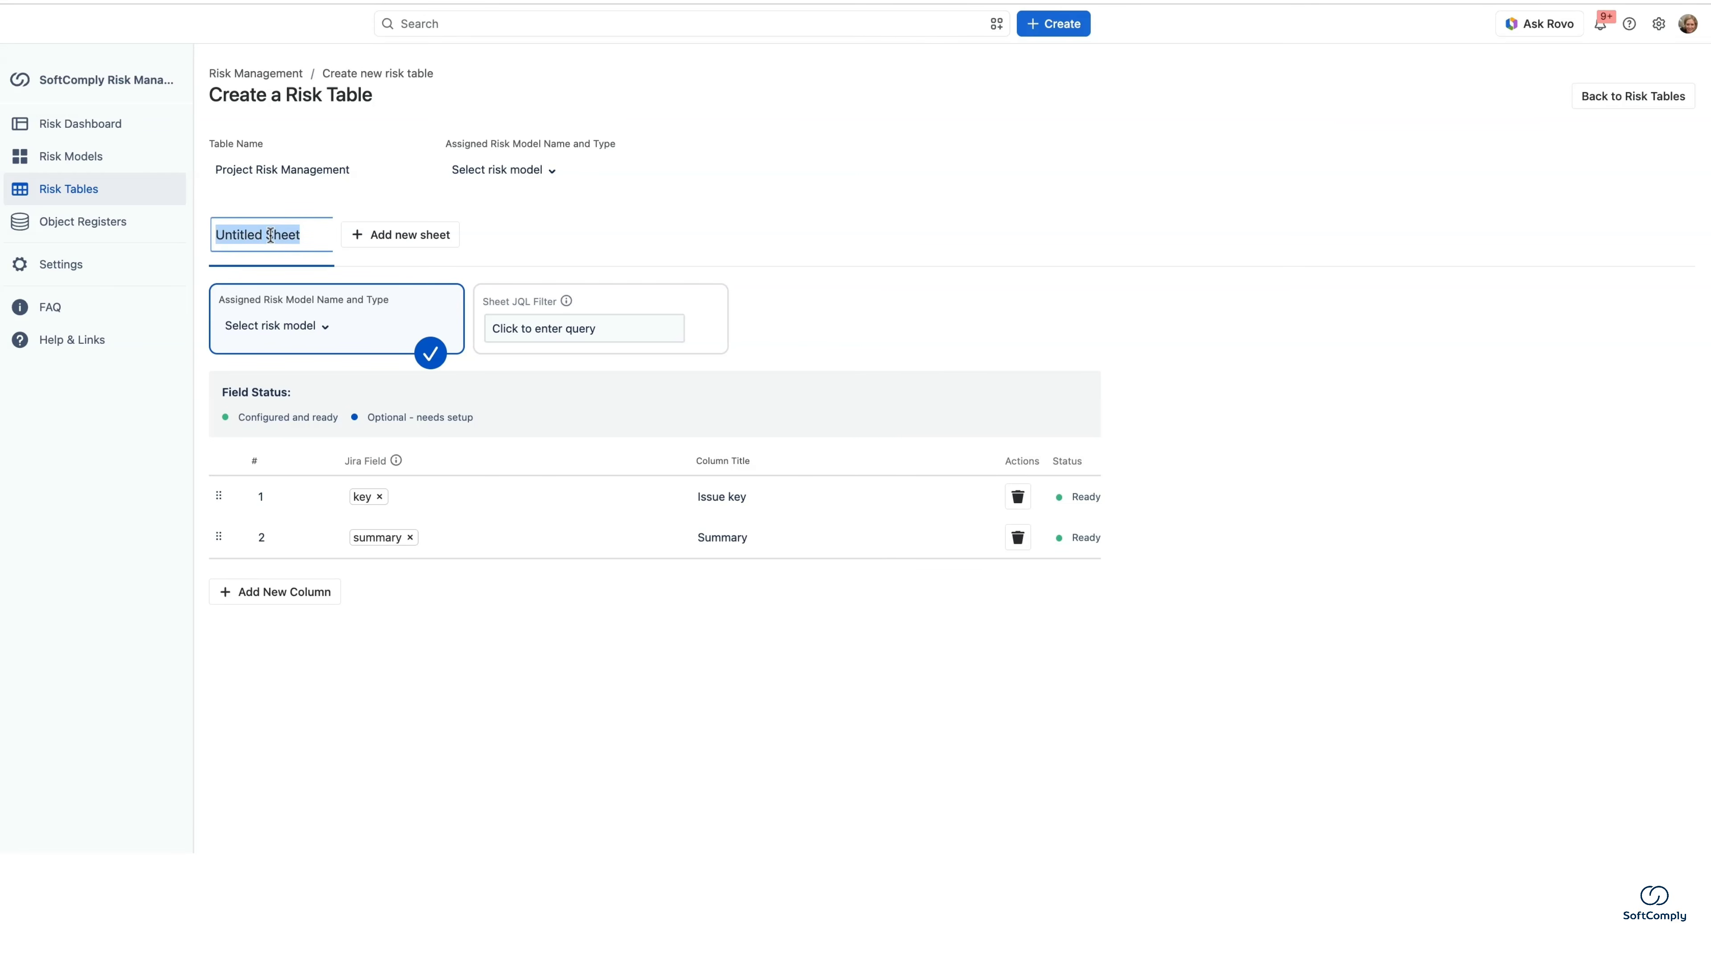
{"action": "type", "text": "Project Risks"}
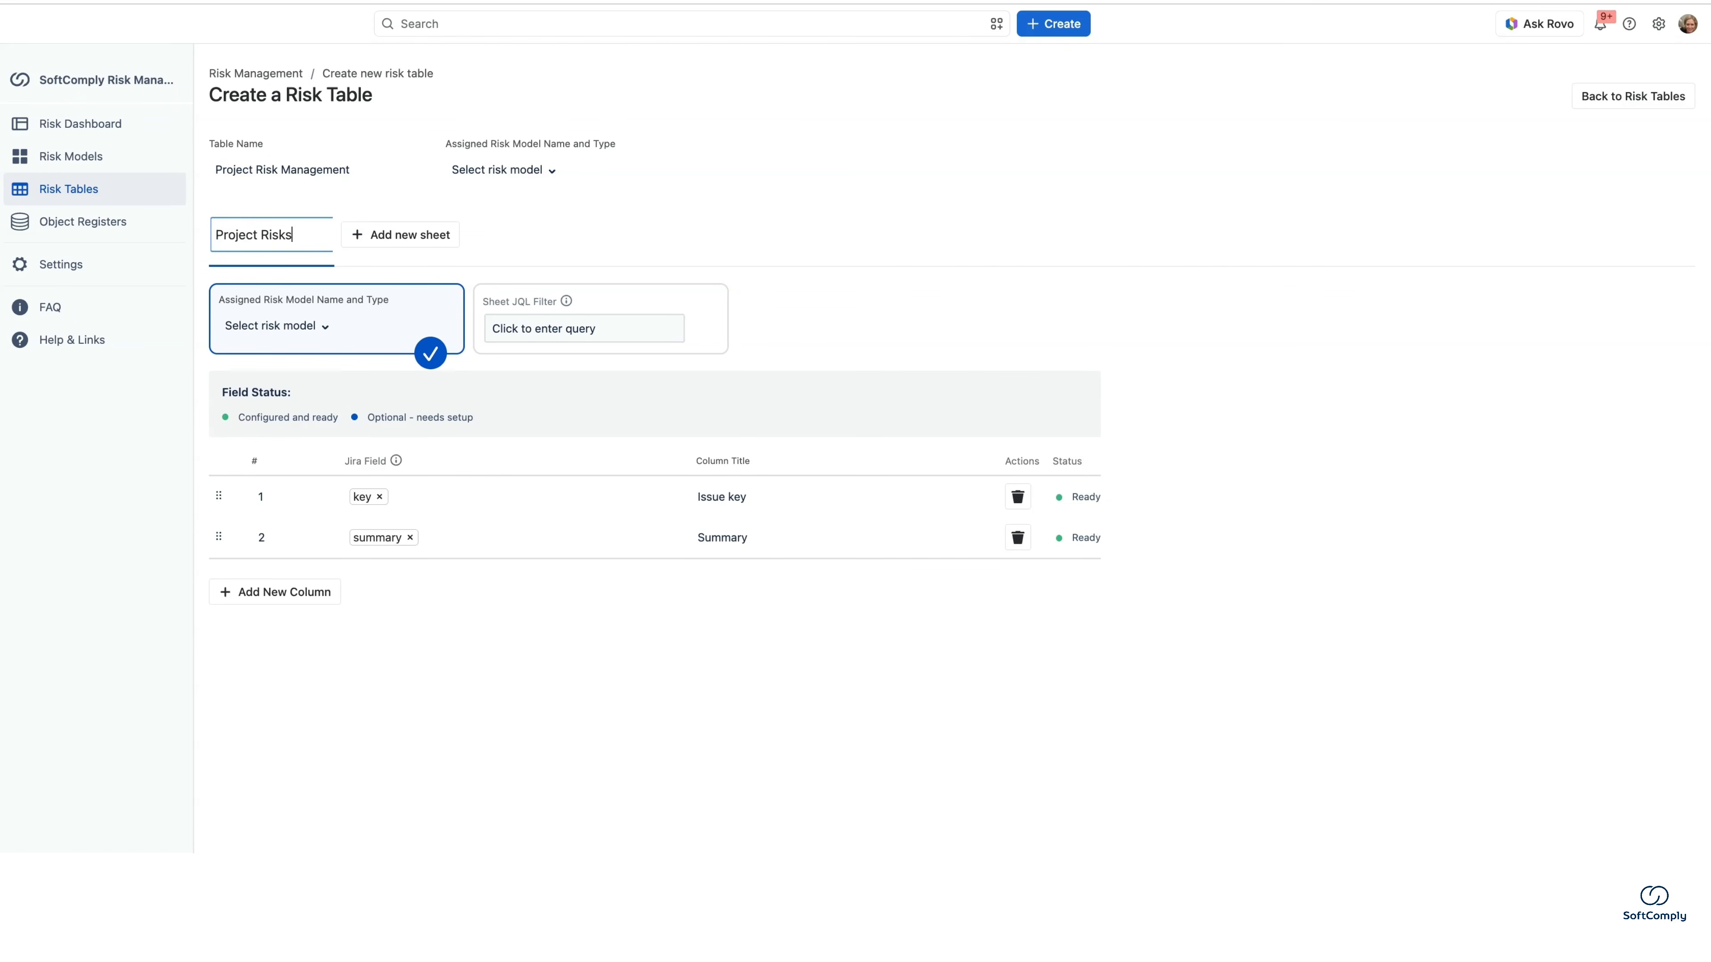
Assign the Simple Project Risks model to the Project Risks sheet and attach all of the model's columns to the table.
{"action": "left_click", "coordinate": [288, 328]}
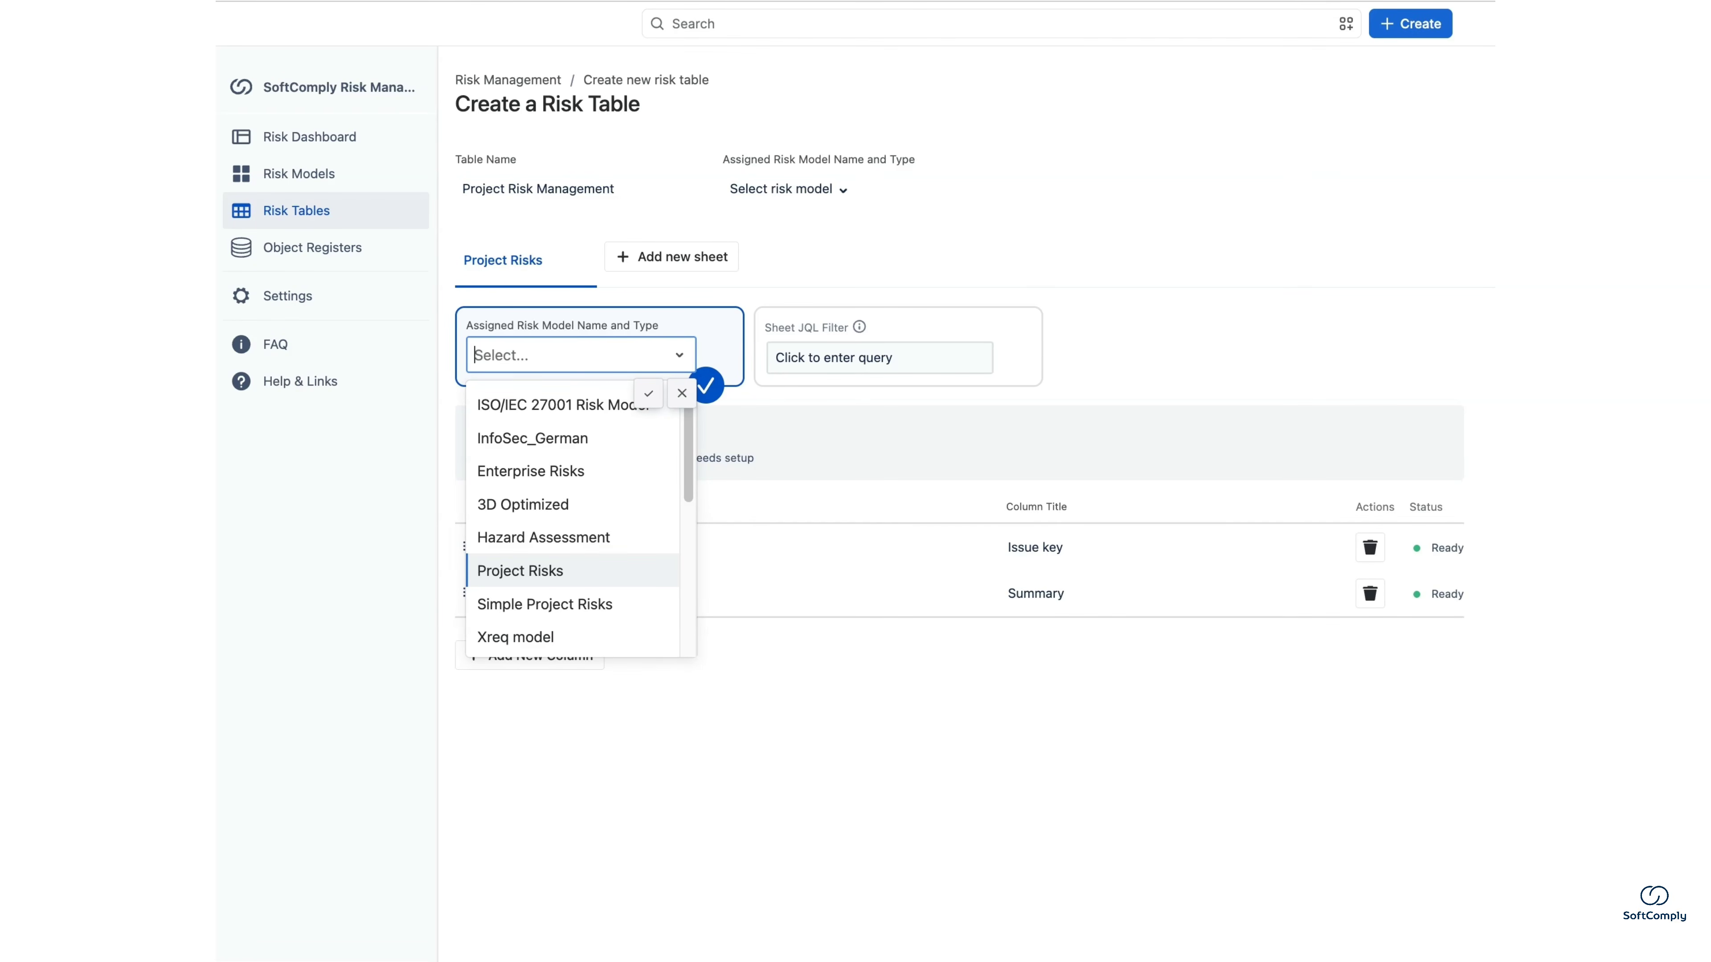
{"action": "left_click", "coordinate": [583, 602]}
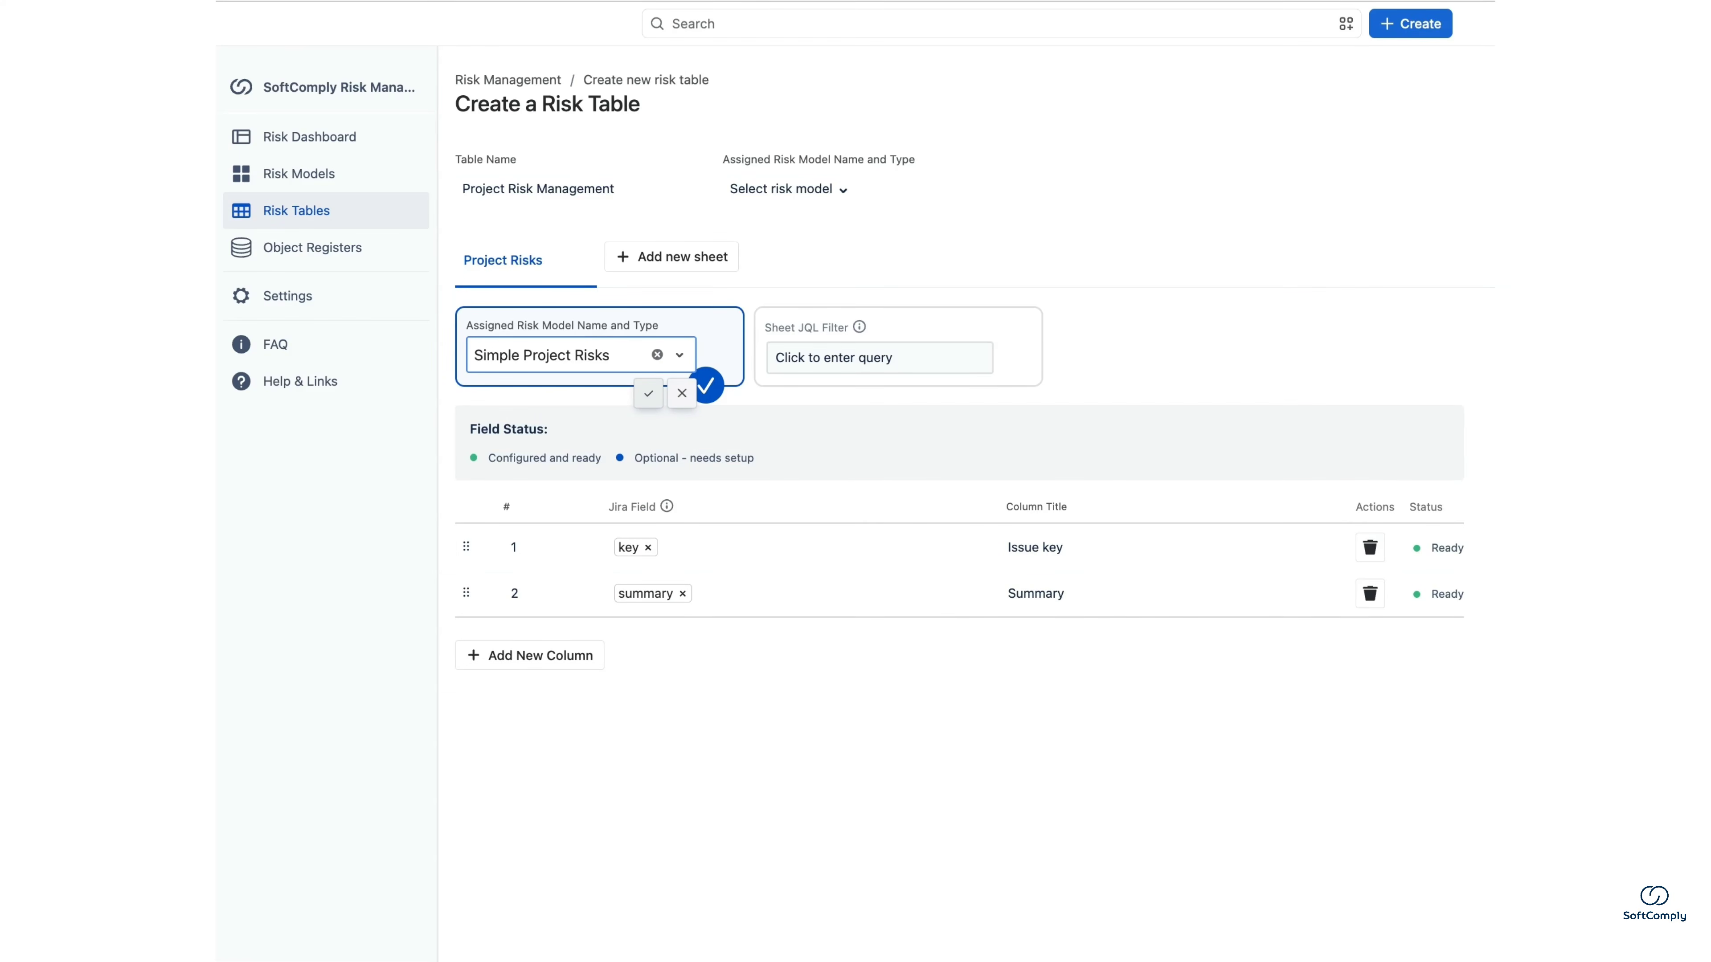
{"action": "left_click", "coordinate": [648, 393]}
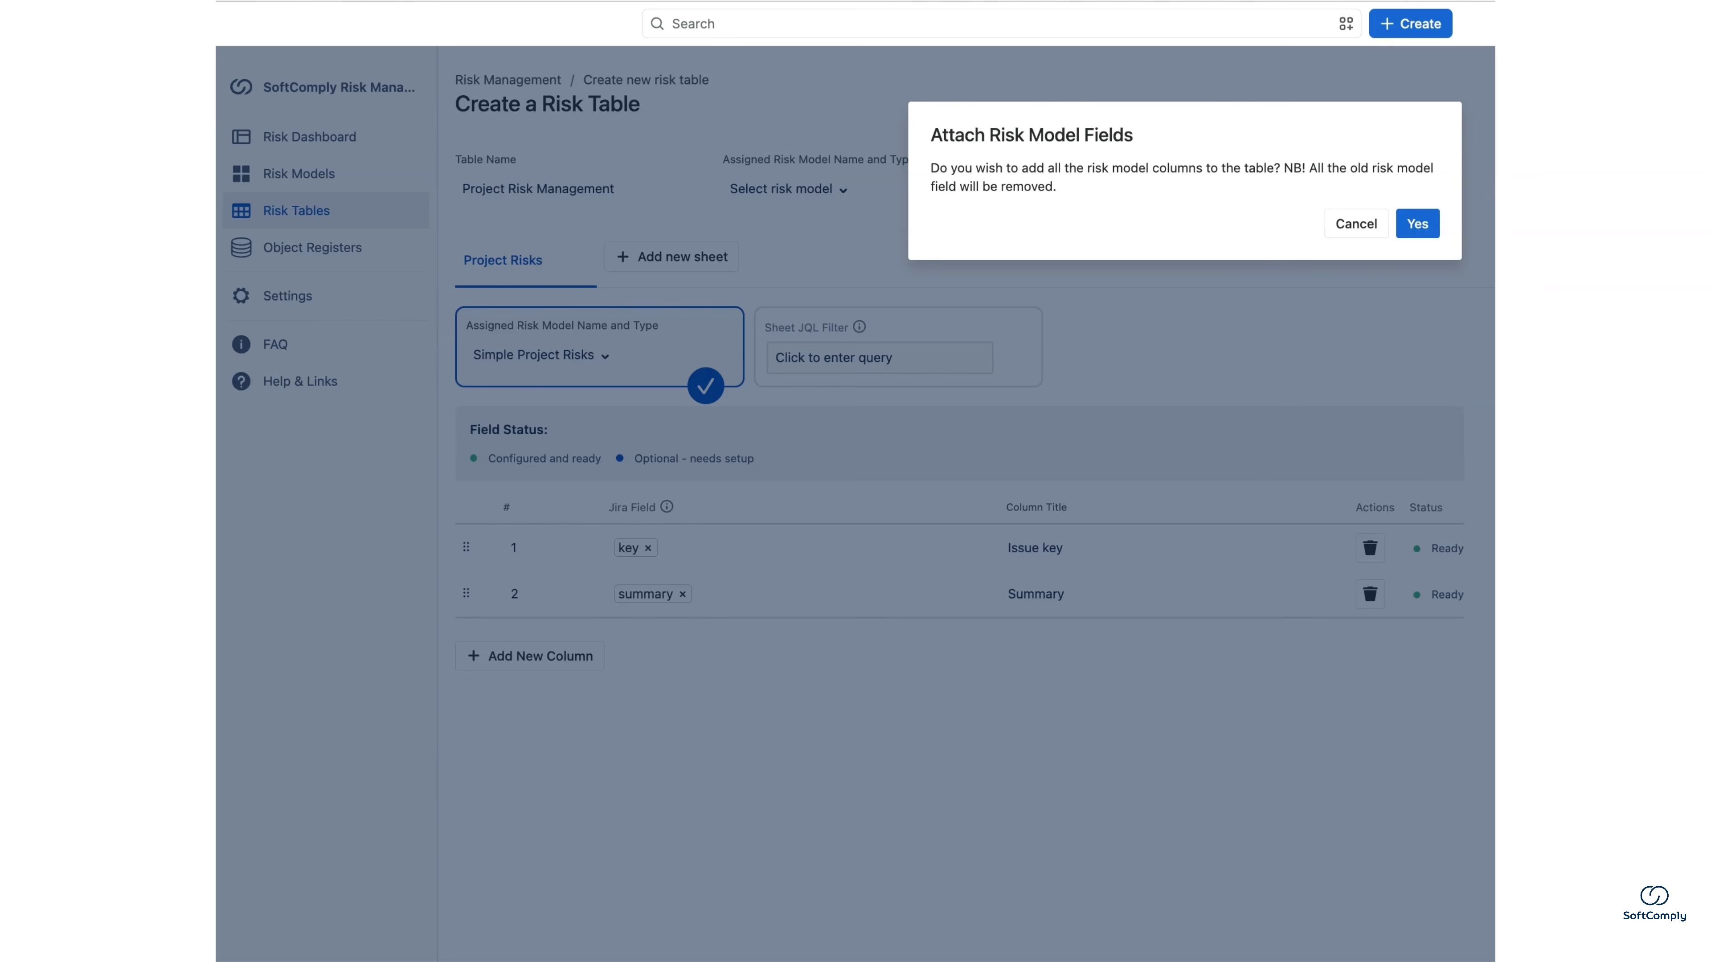
{"action": "left_click", "coordinate": [1418, 224]}
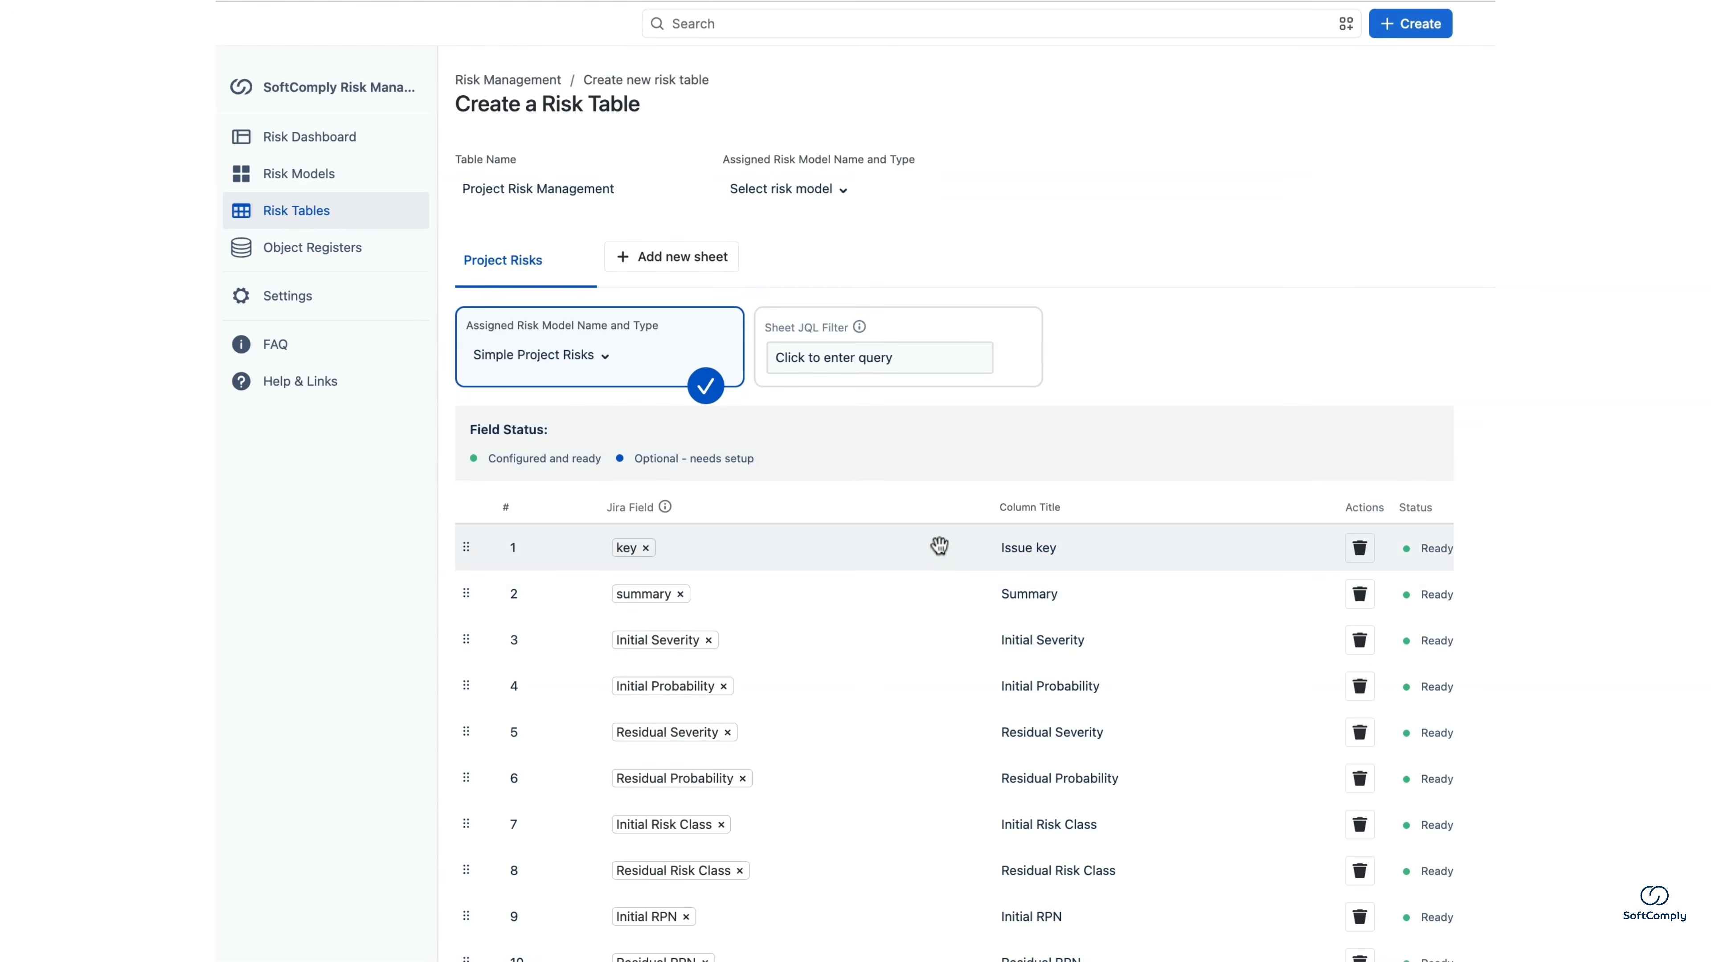
Reorder the columns so Initial RPN and Initial Risk Class follow Initial Probability, Residual RPN precedes Residual Risk Class, and Risk Progress comes first.
{"action": "scroll", "coordinate": [970, 775], "scroll_direction": "down", "scroll_amount": 3}
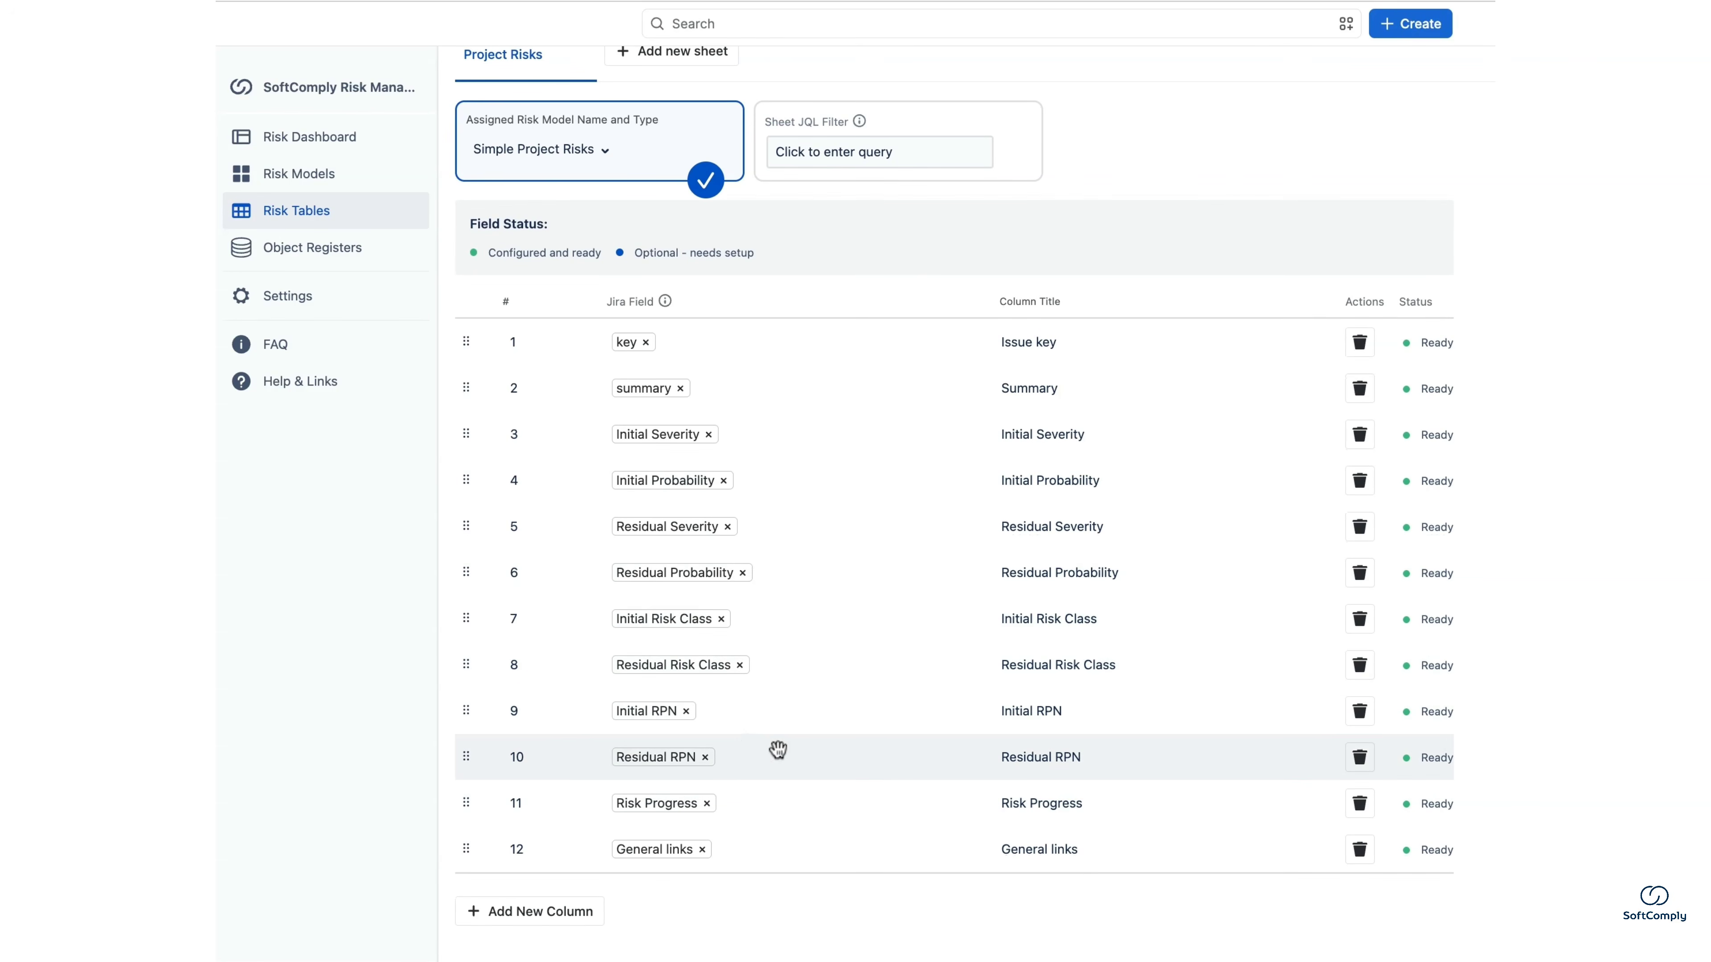
{"action": "scroll", "coordinate": [749, 500], "scroll_direction": "up", "scroll_amount": 1}
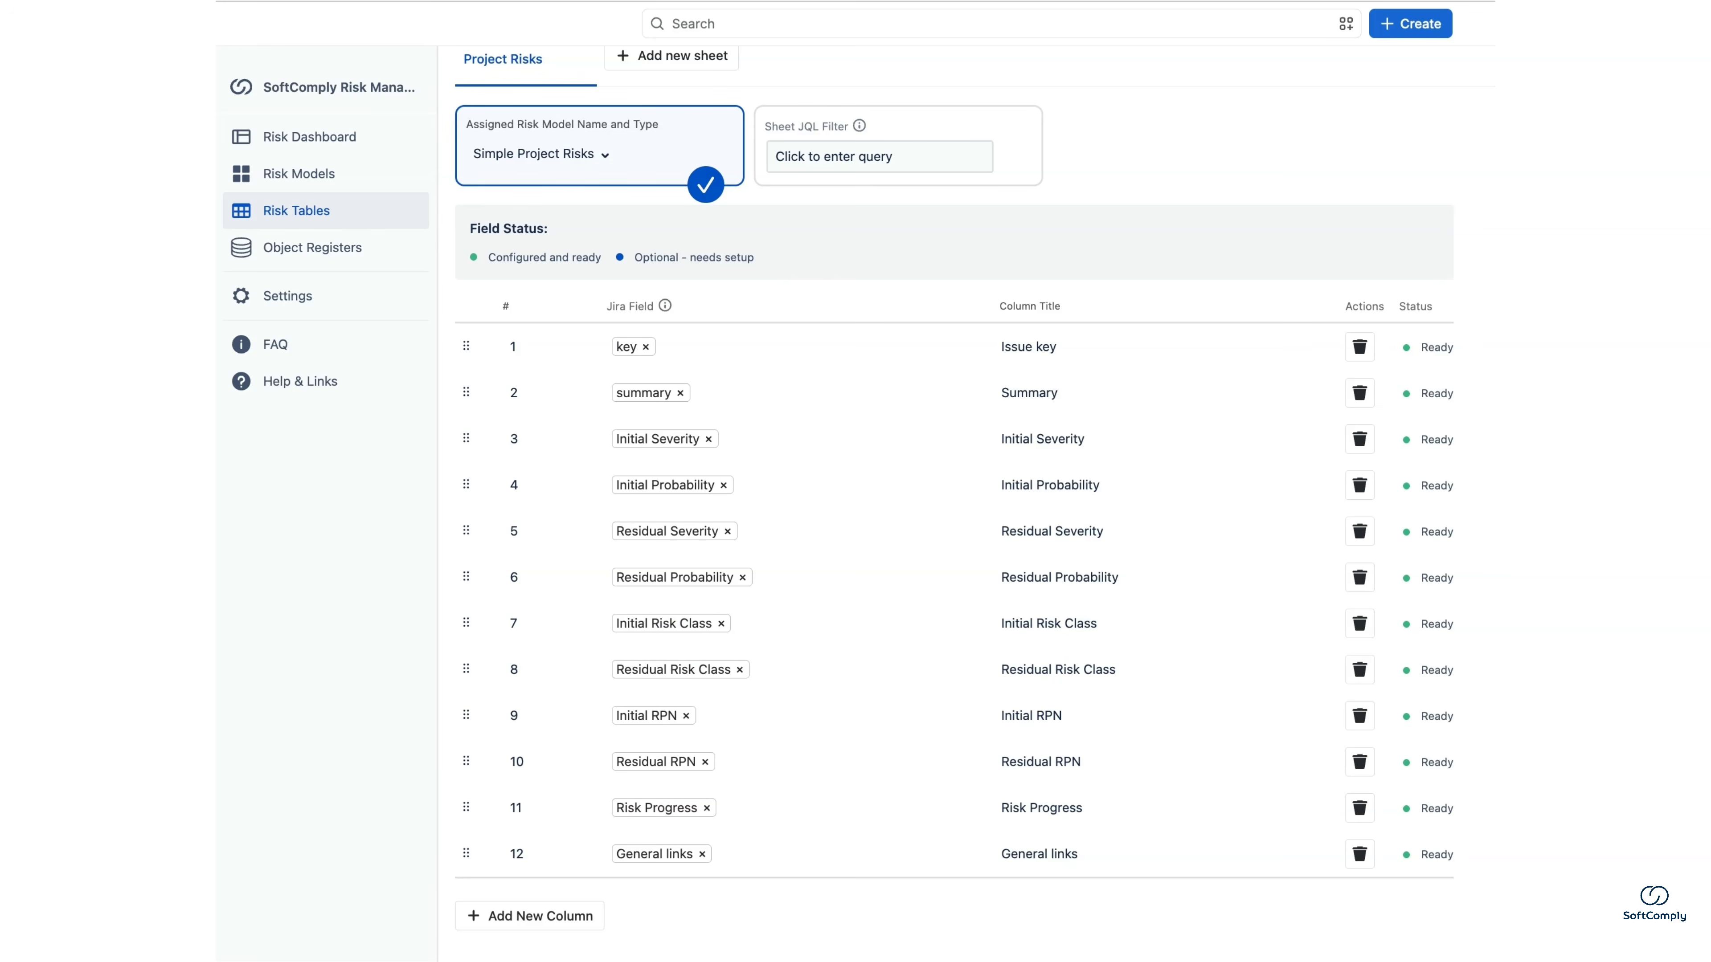
{"action": "scroll", "coordinate": [577, 674], "scroll_direction": "up", "scroll_amount": 1}
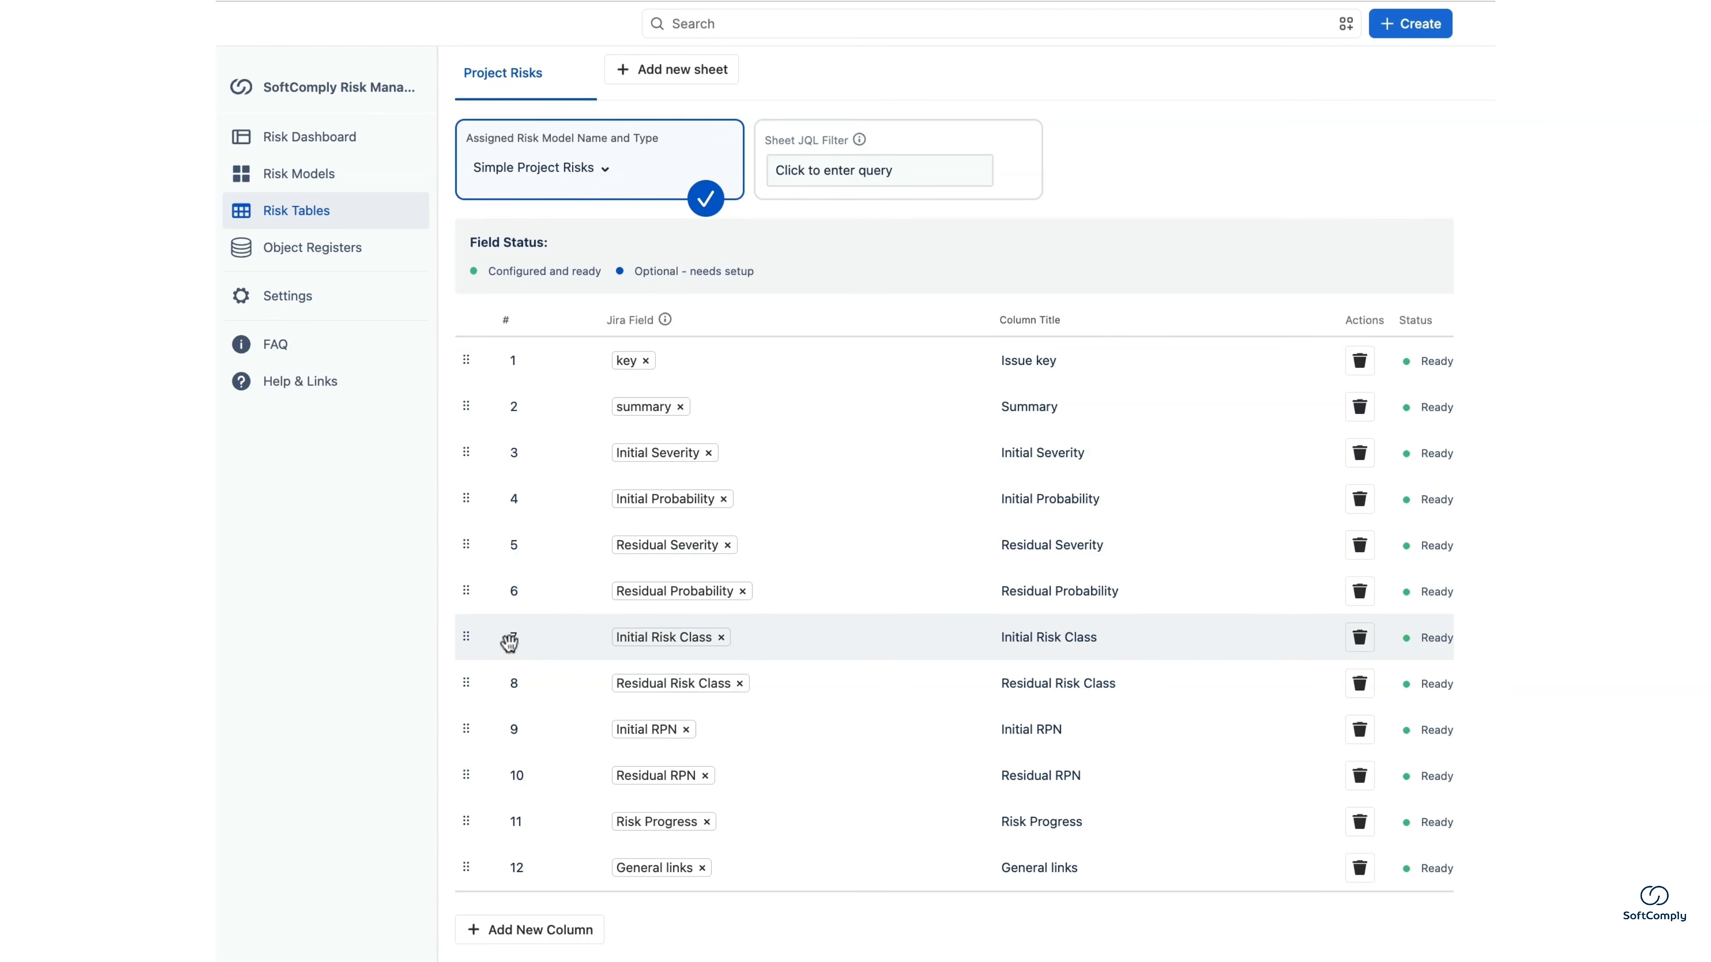
{"action": "left_click_drag", "start_coordinate": [464, 639], "coordinate": [475, 532]}
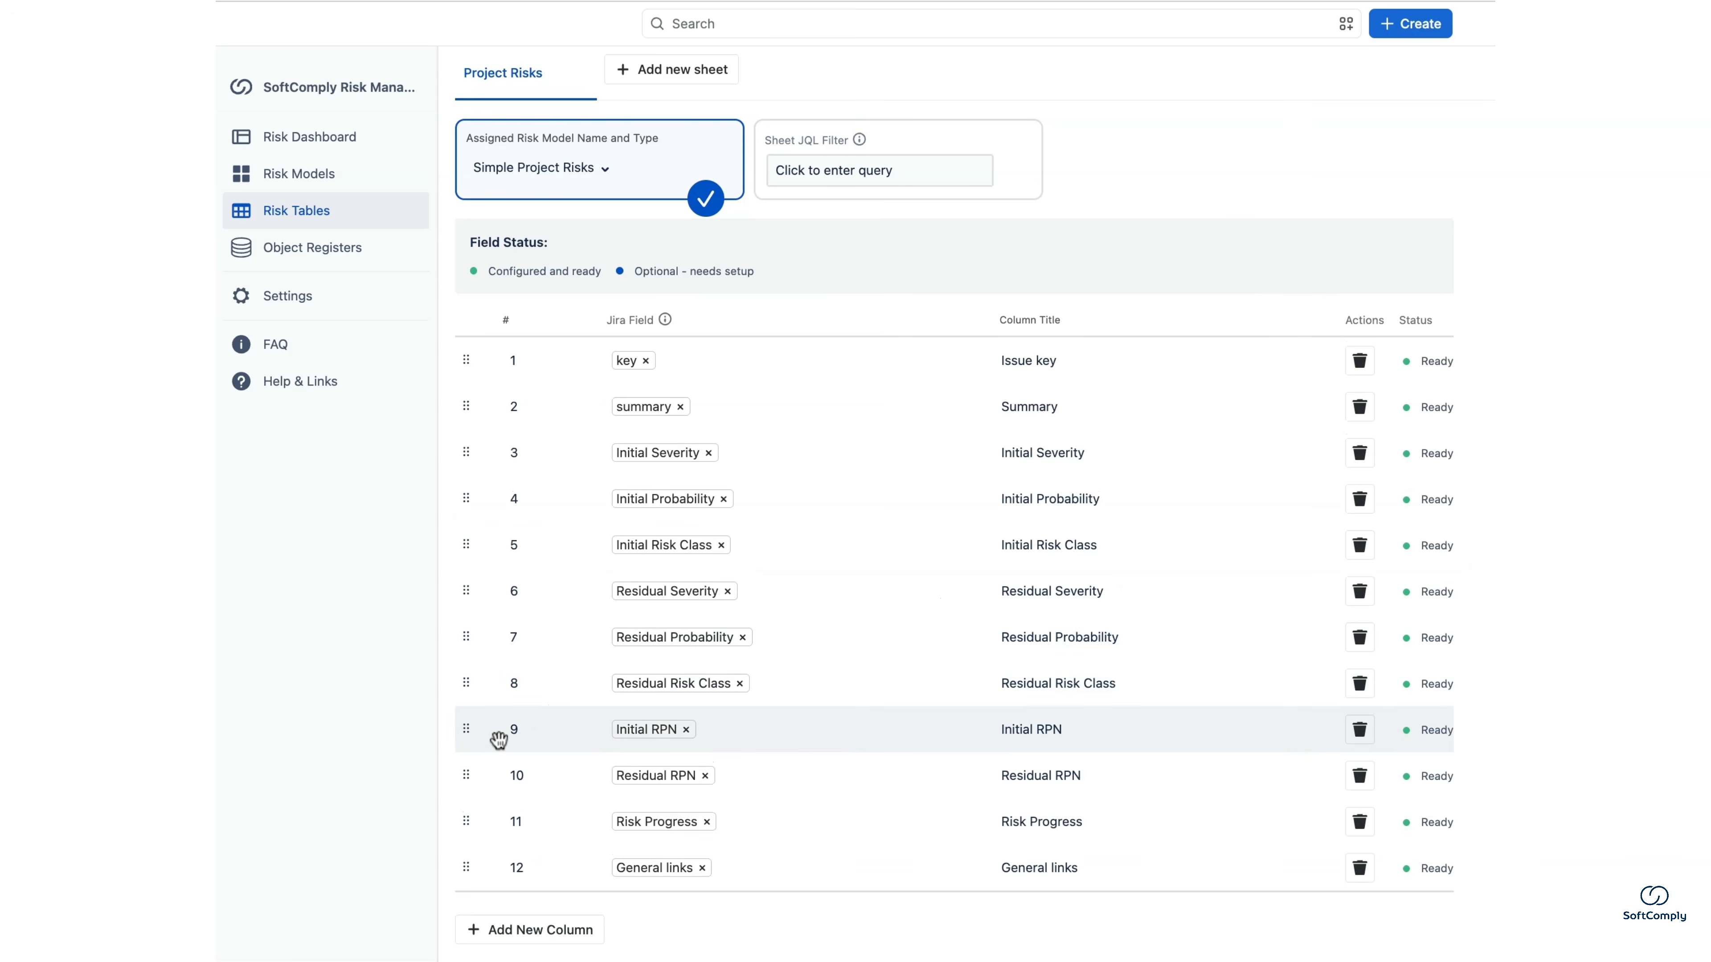
{"action": "left_click_drag", "start_coordinate": [469, 735], "coordinate": [472, 565]}
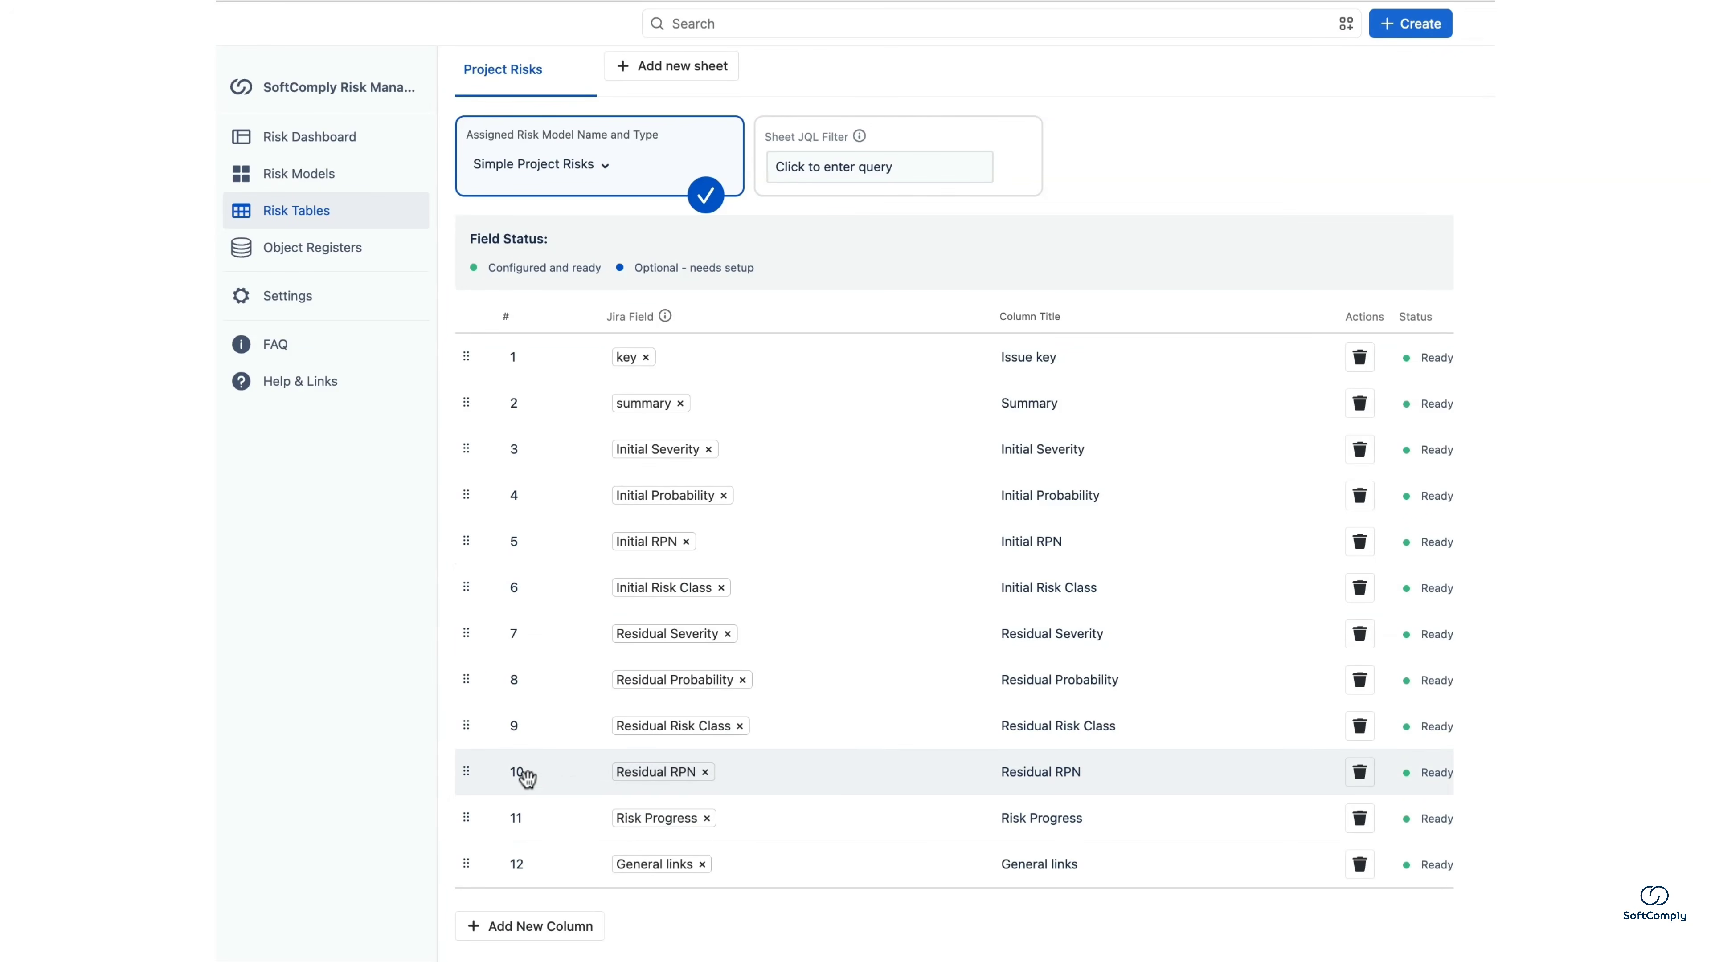
{"action": "left_click_drag", "start_coordinate": [465, 772], "coordinate": [465, 742]}
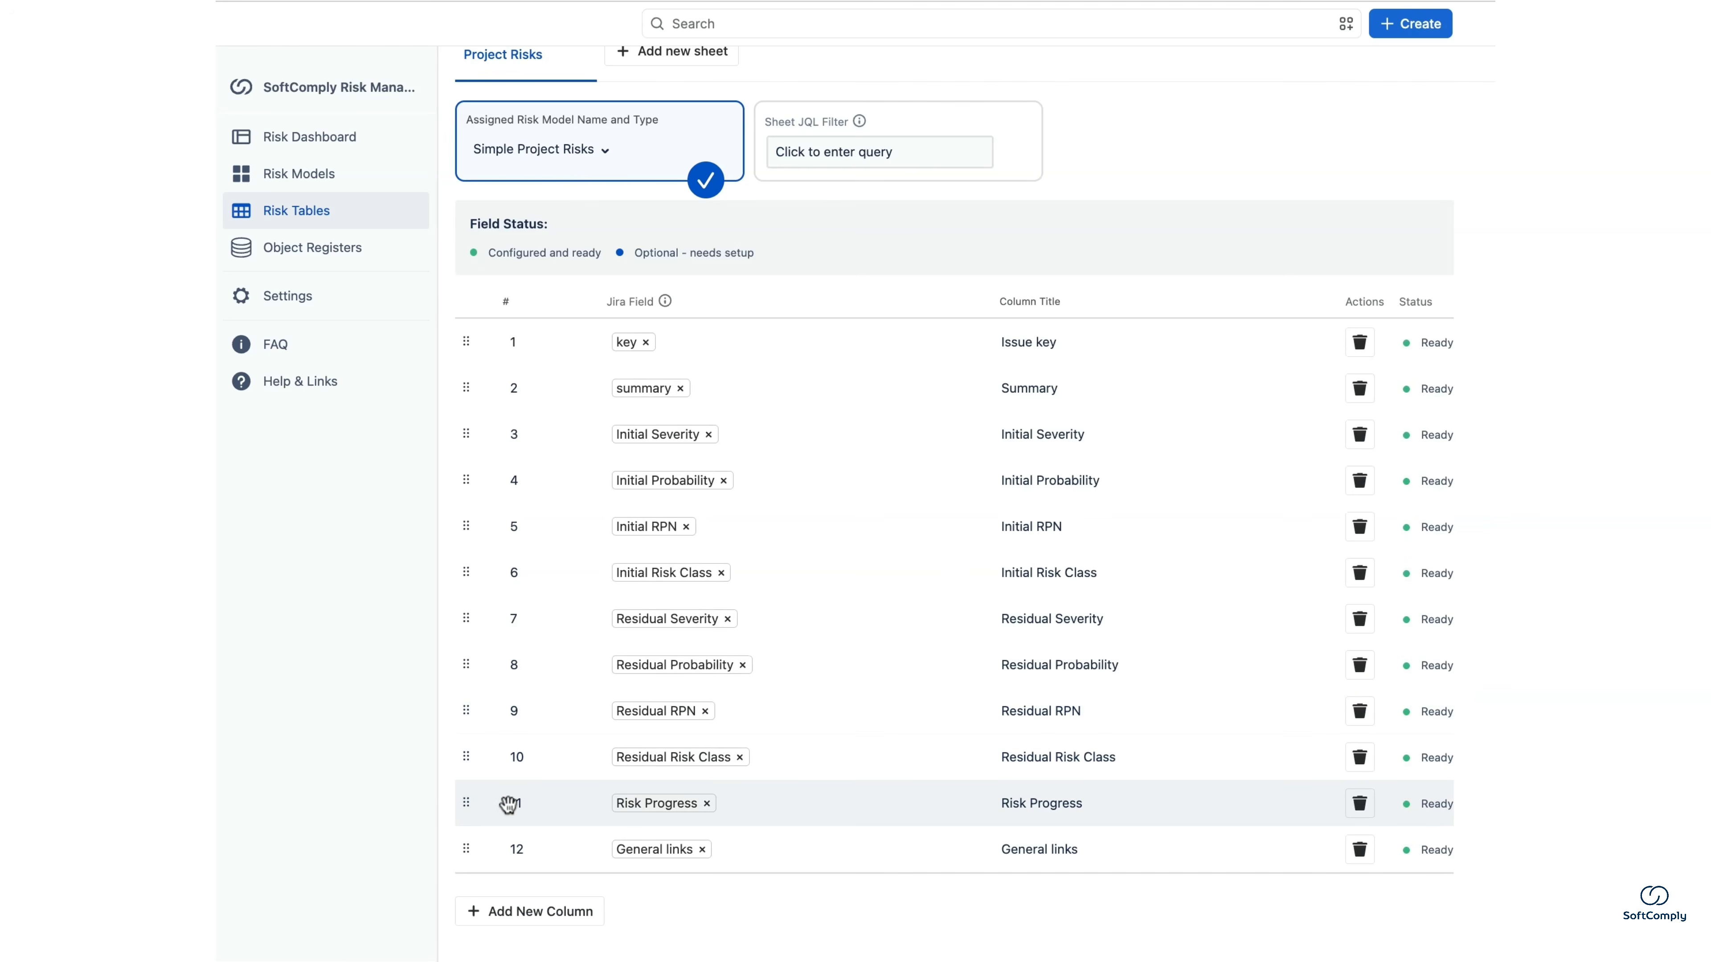
{"action": "left_click_drag", "start_coordinate": [466, 806], "coordinate": [462, 810]}
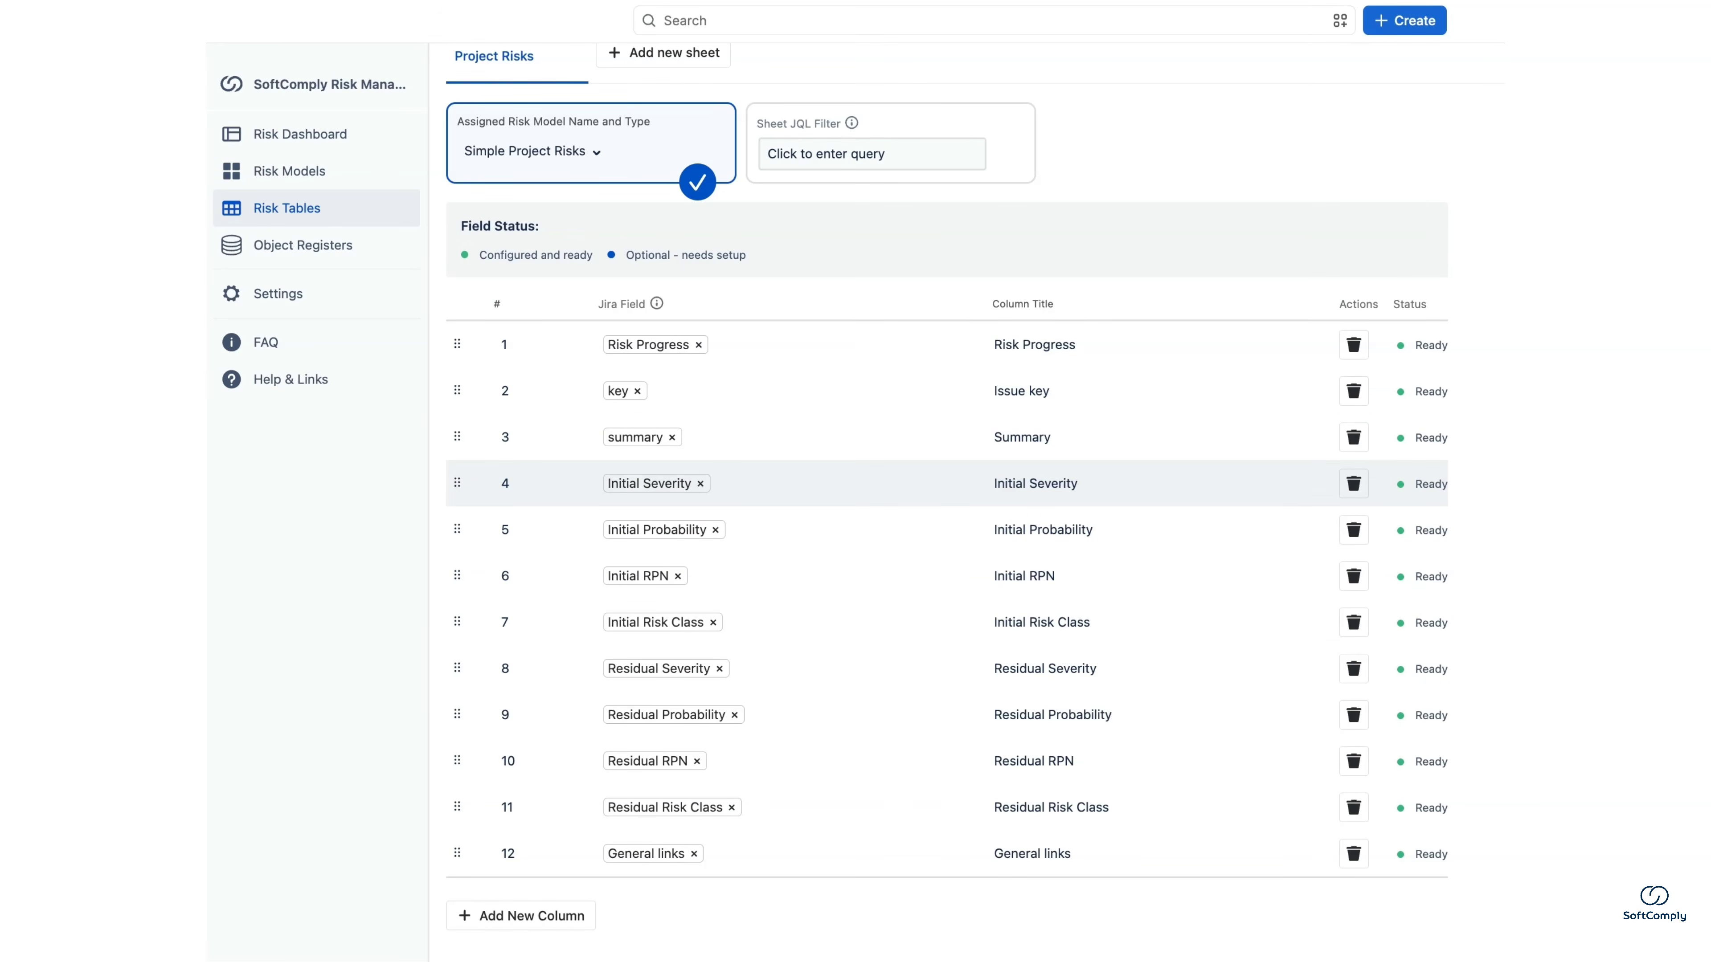
Add a column for the Assignee field, title it Risk Owner, and place it directly after the Summary column.
{"action": "left_click", "coordinate": [513, 928]}
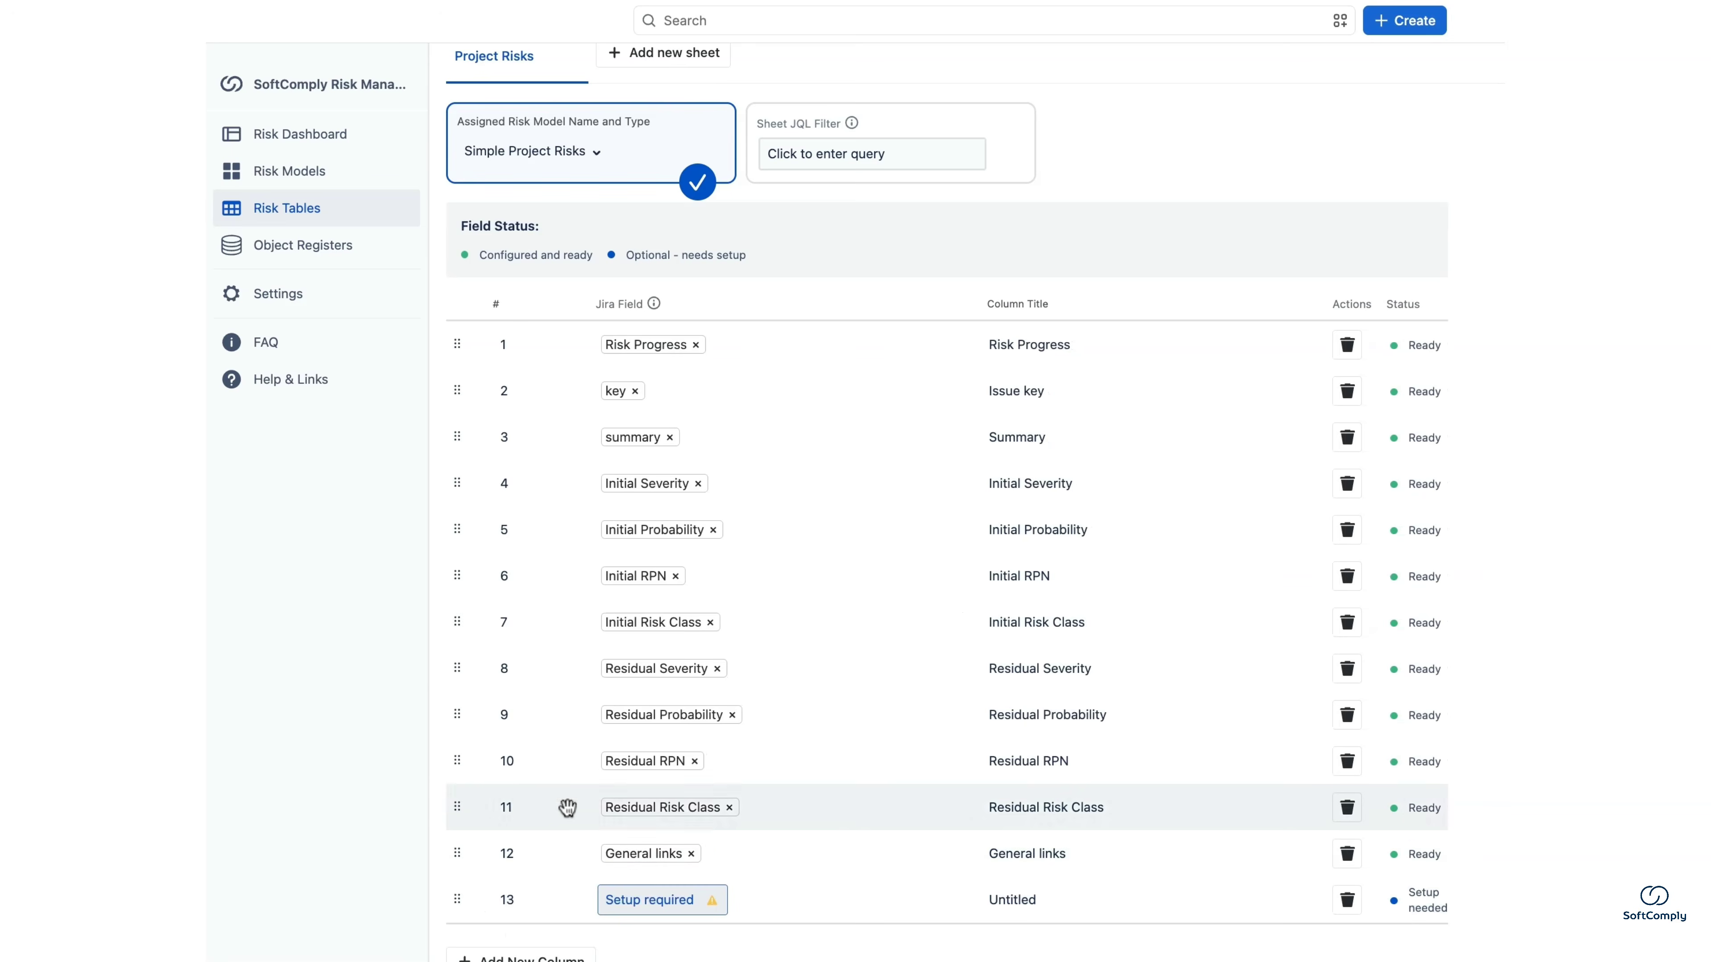
{"action": "left_click", "coordinate": [640, 898]}
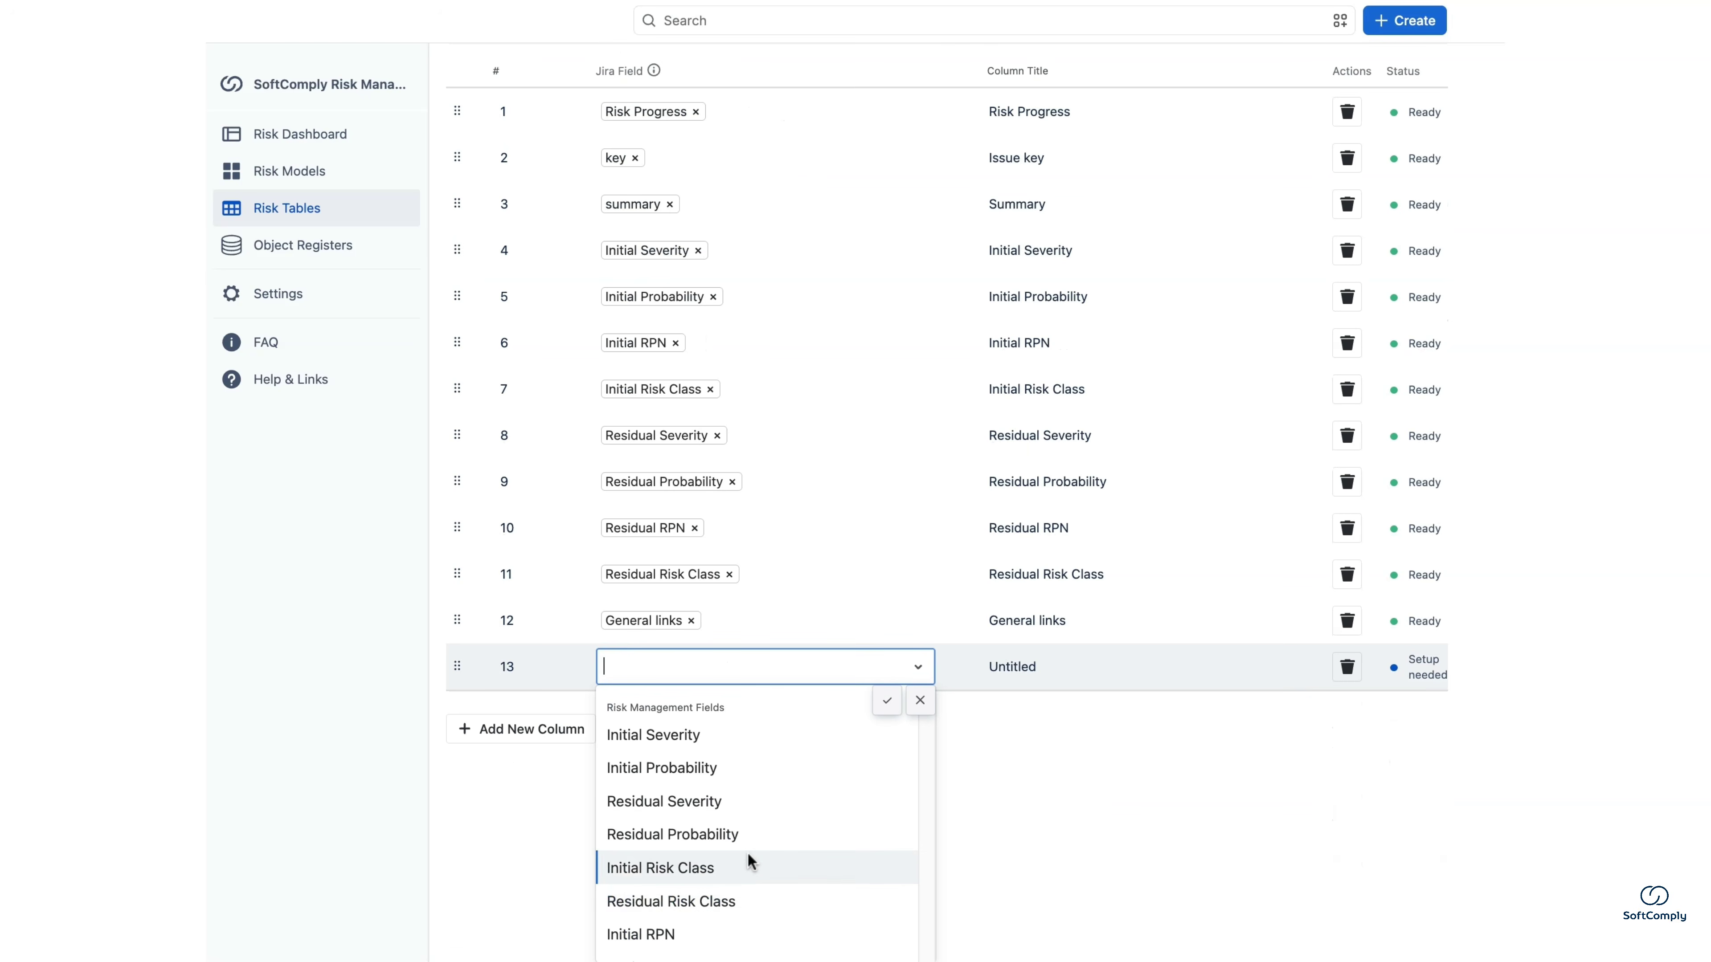
{"action": "type", "text": "assig"}
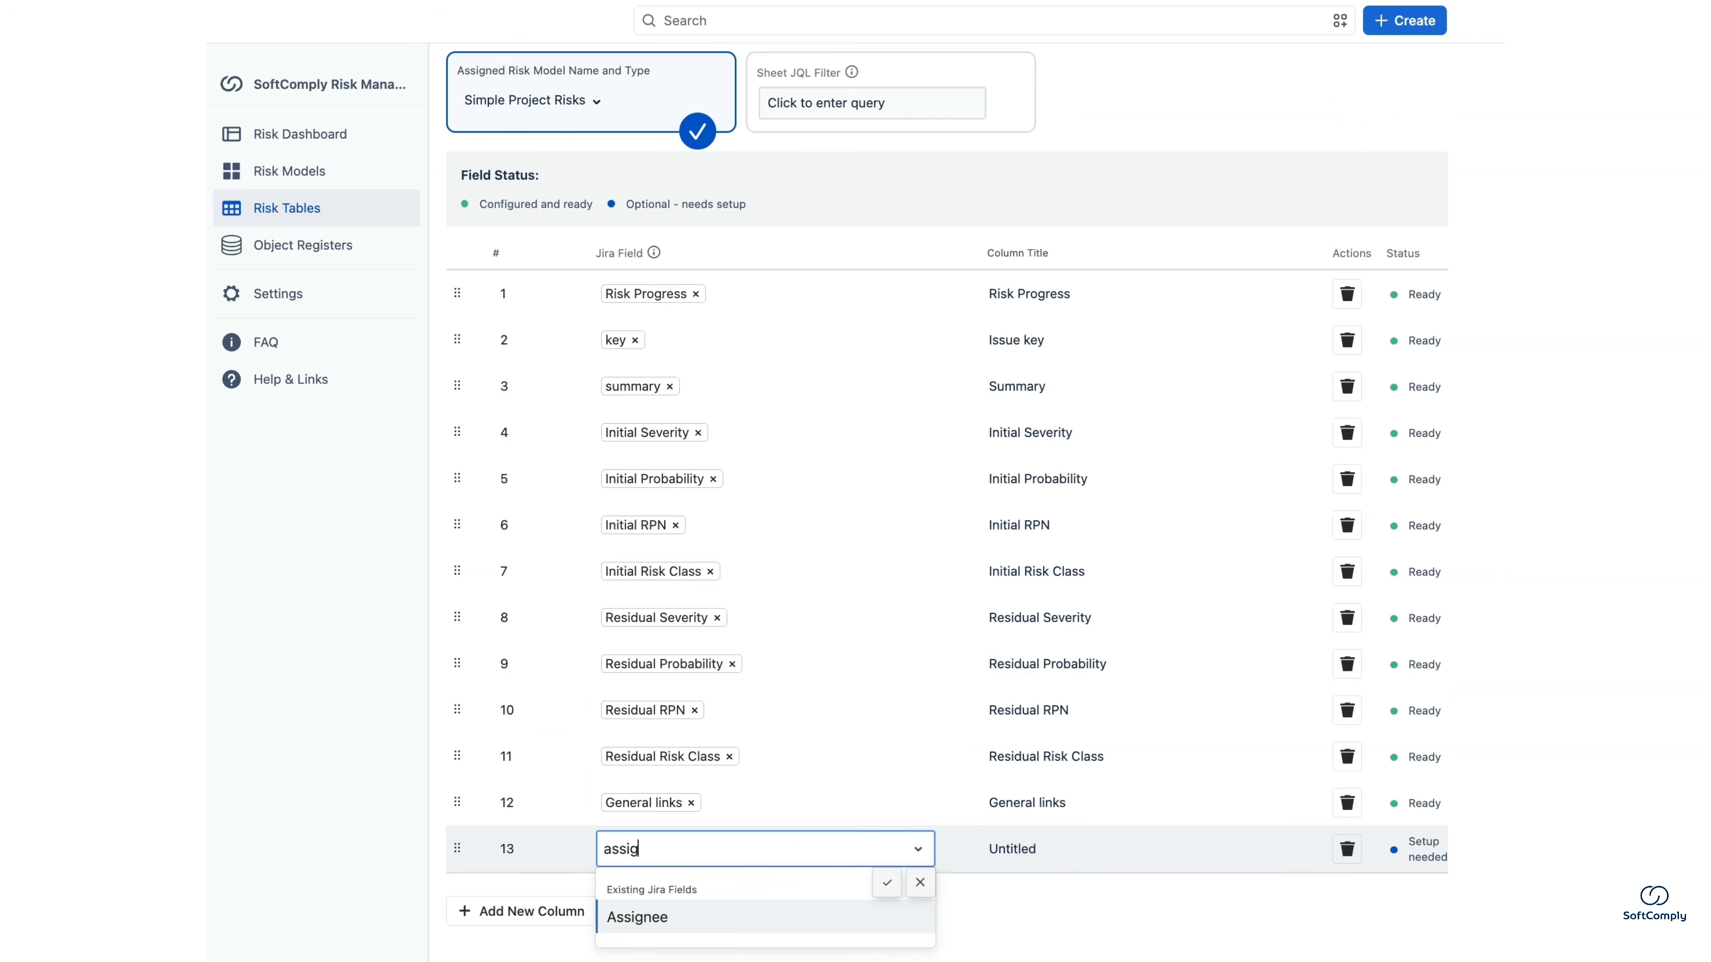
{"action": "left_click", "coordinate": [739, 932]}
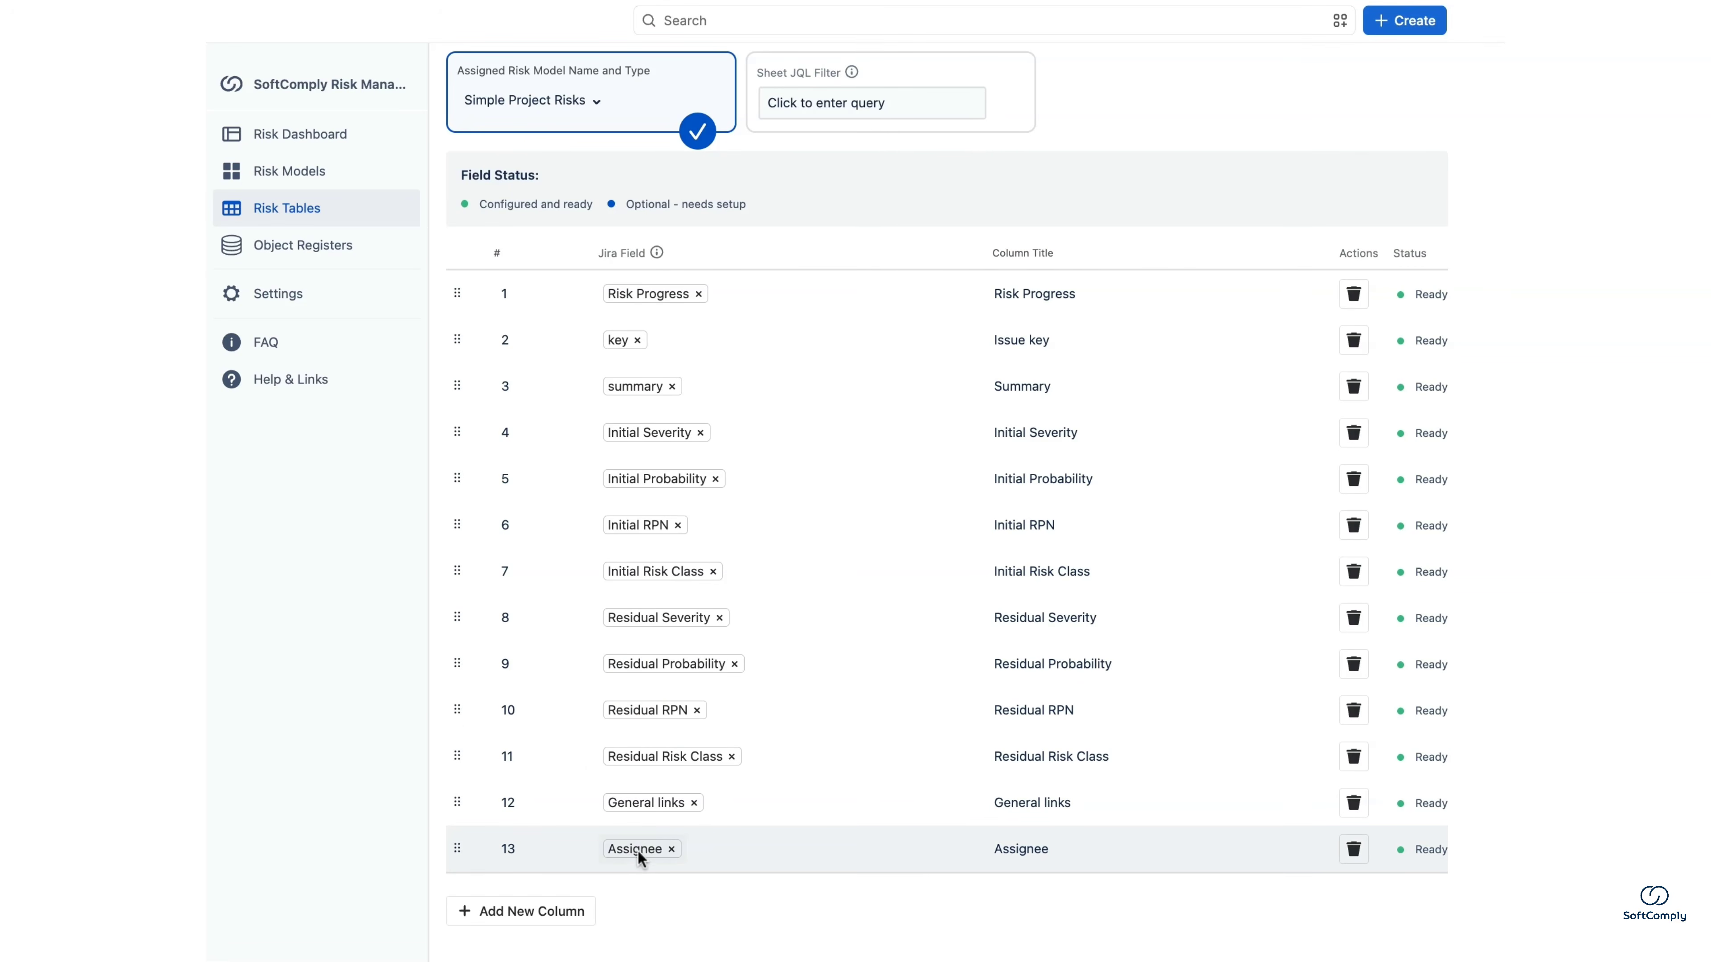
{"action": "left_click", "coordinate": [1021, 855]}
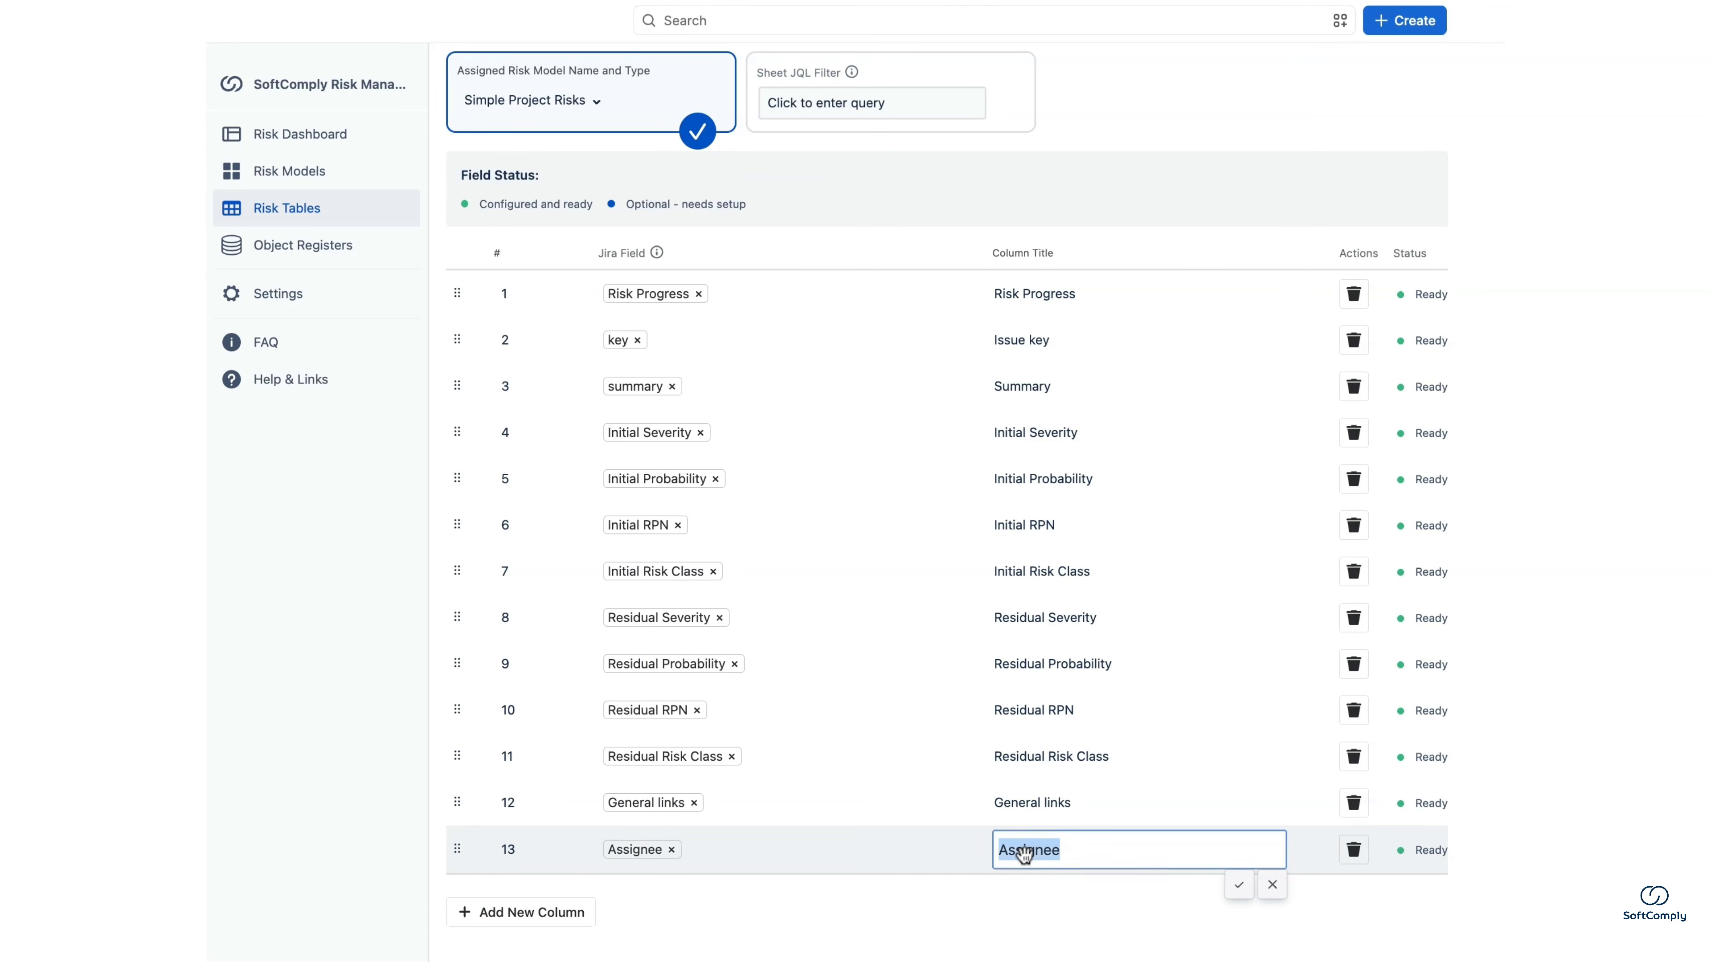
{"action": "type", "text": "Risk Owner"}
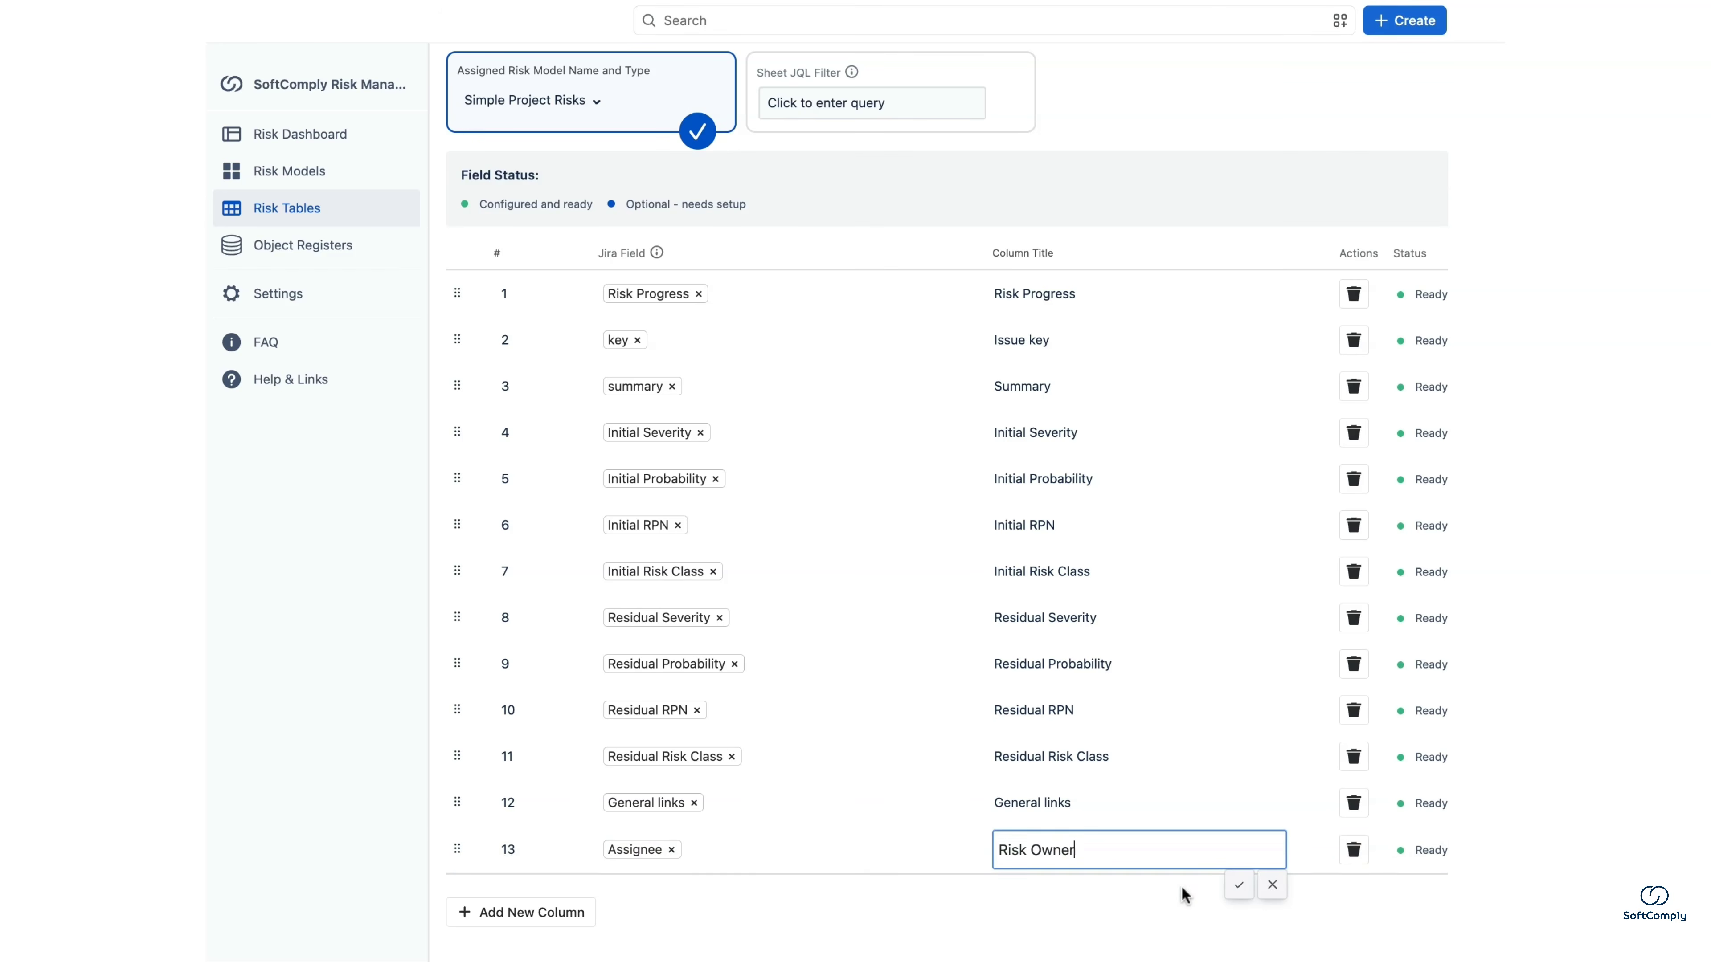
{"action": "left_click", "coordinate": [1240, 886]}
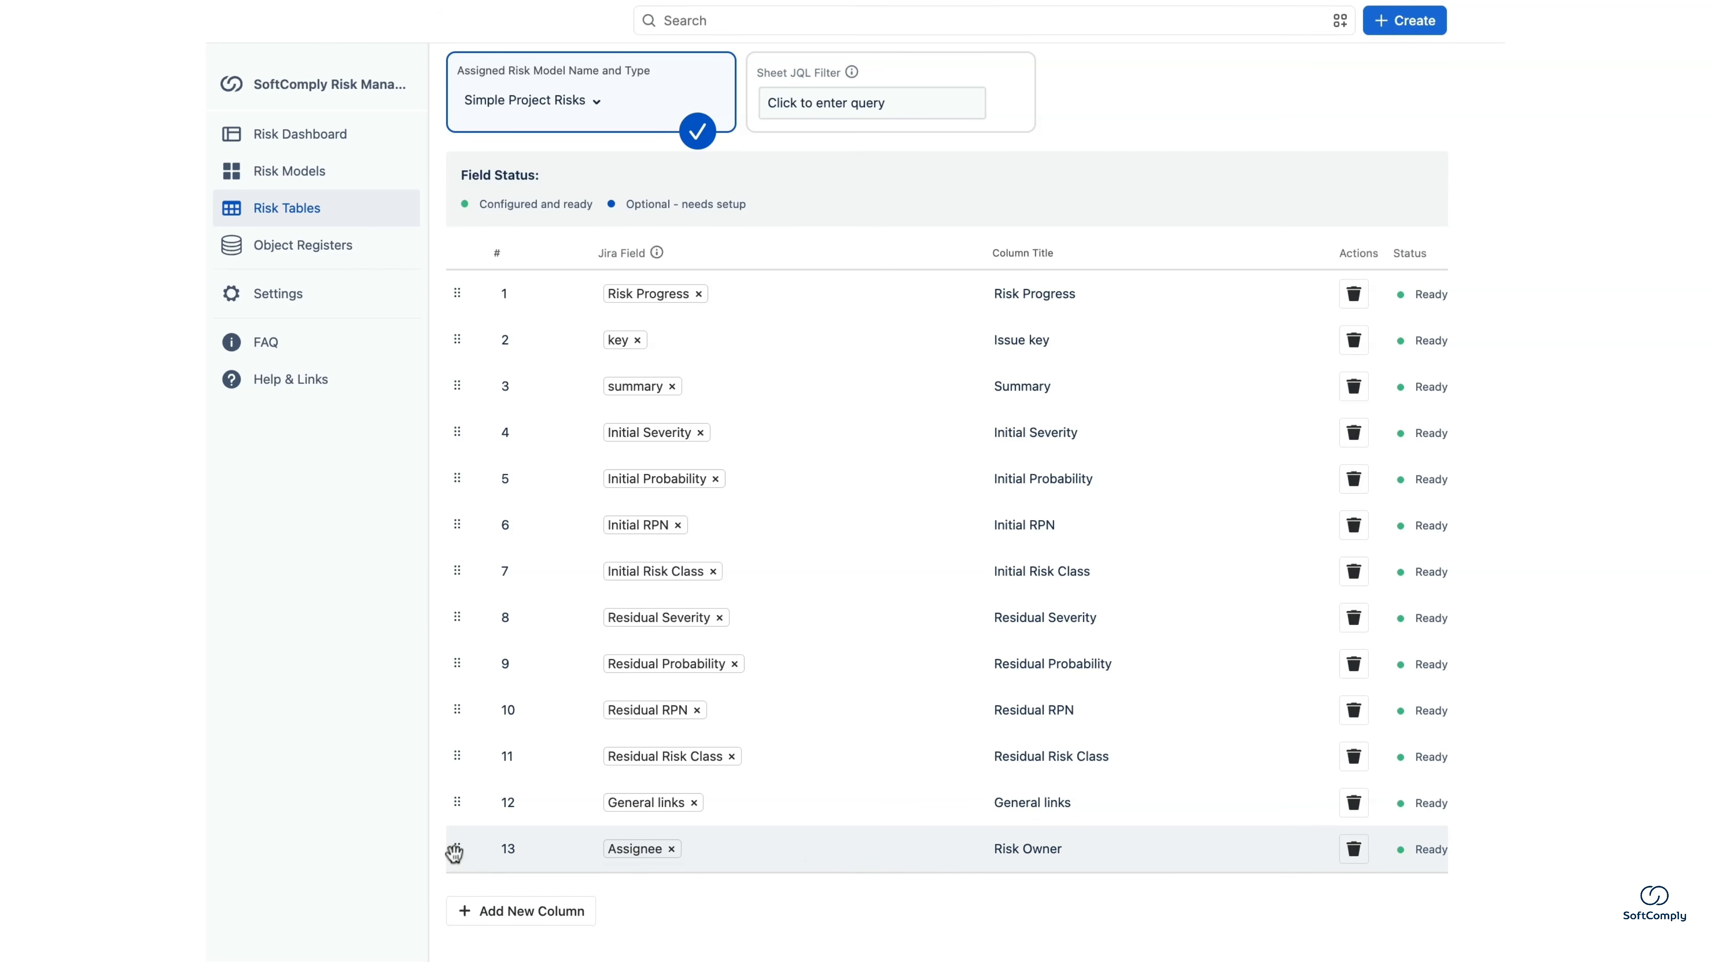
{"action": "left_click_drag", "start_coordinate": [457, 851], "coordinate": [475, 404]}
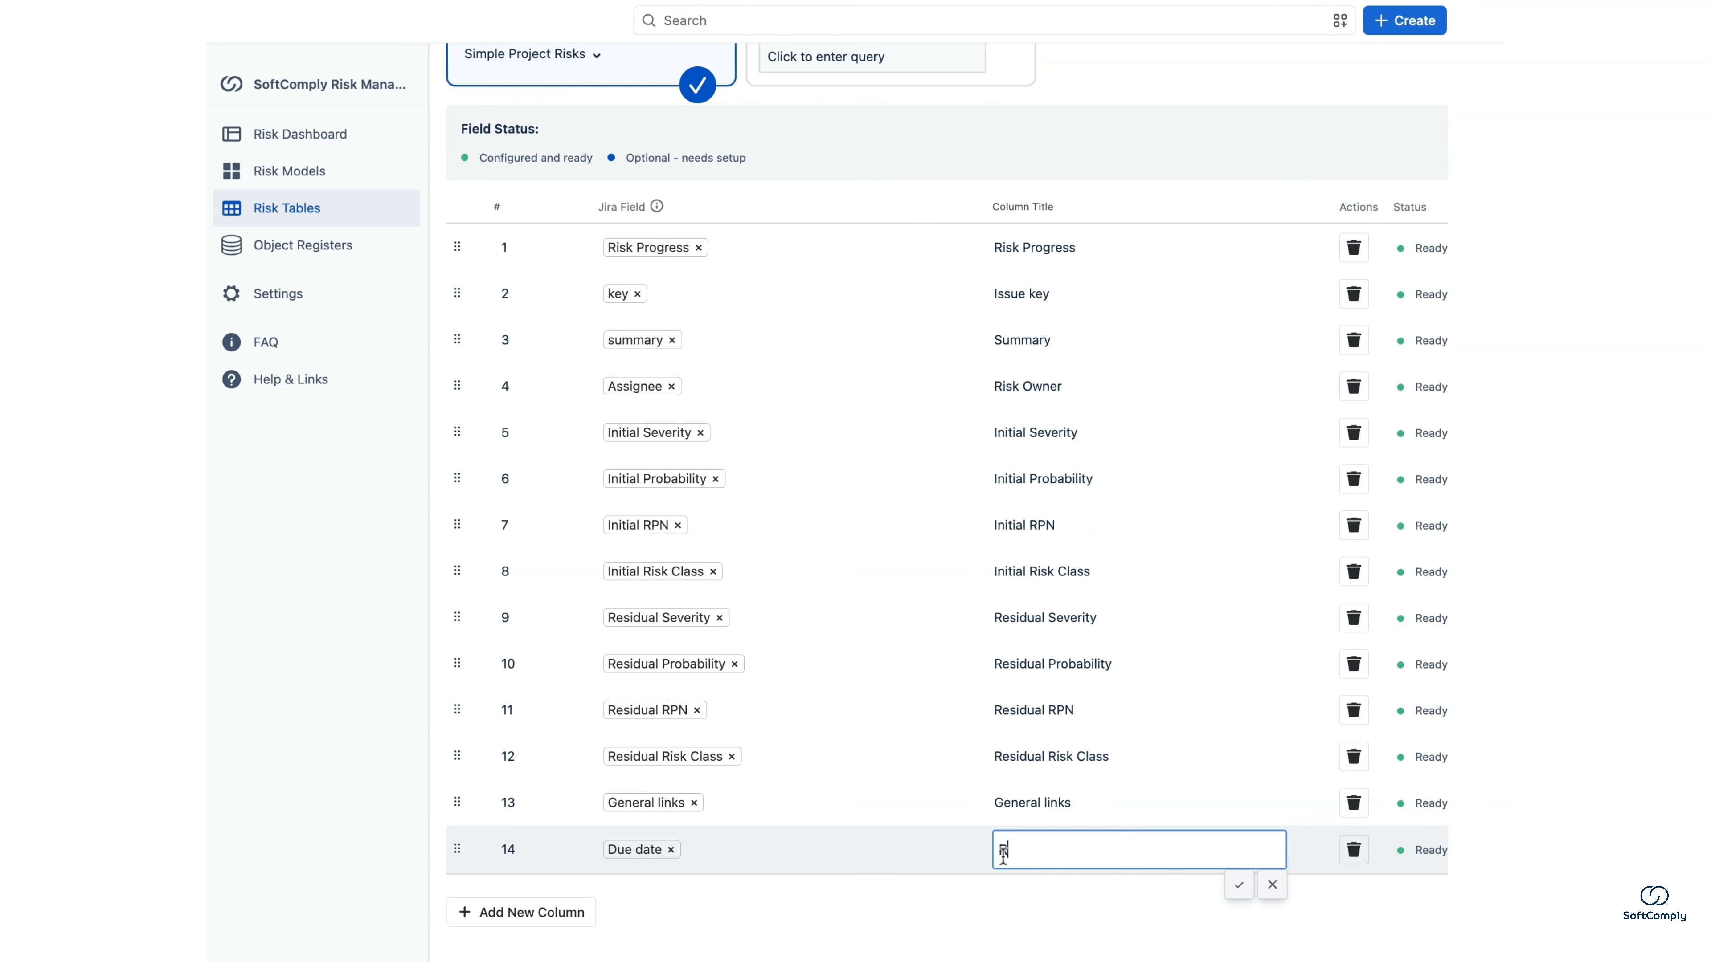
Title the Due date column Risk Review Date and move it directly below the Risk Owner column.
{"action": "type", "text": "Risk Review Date"}
{"action": "key", "text": "Return"}
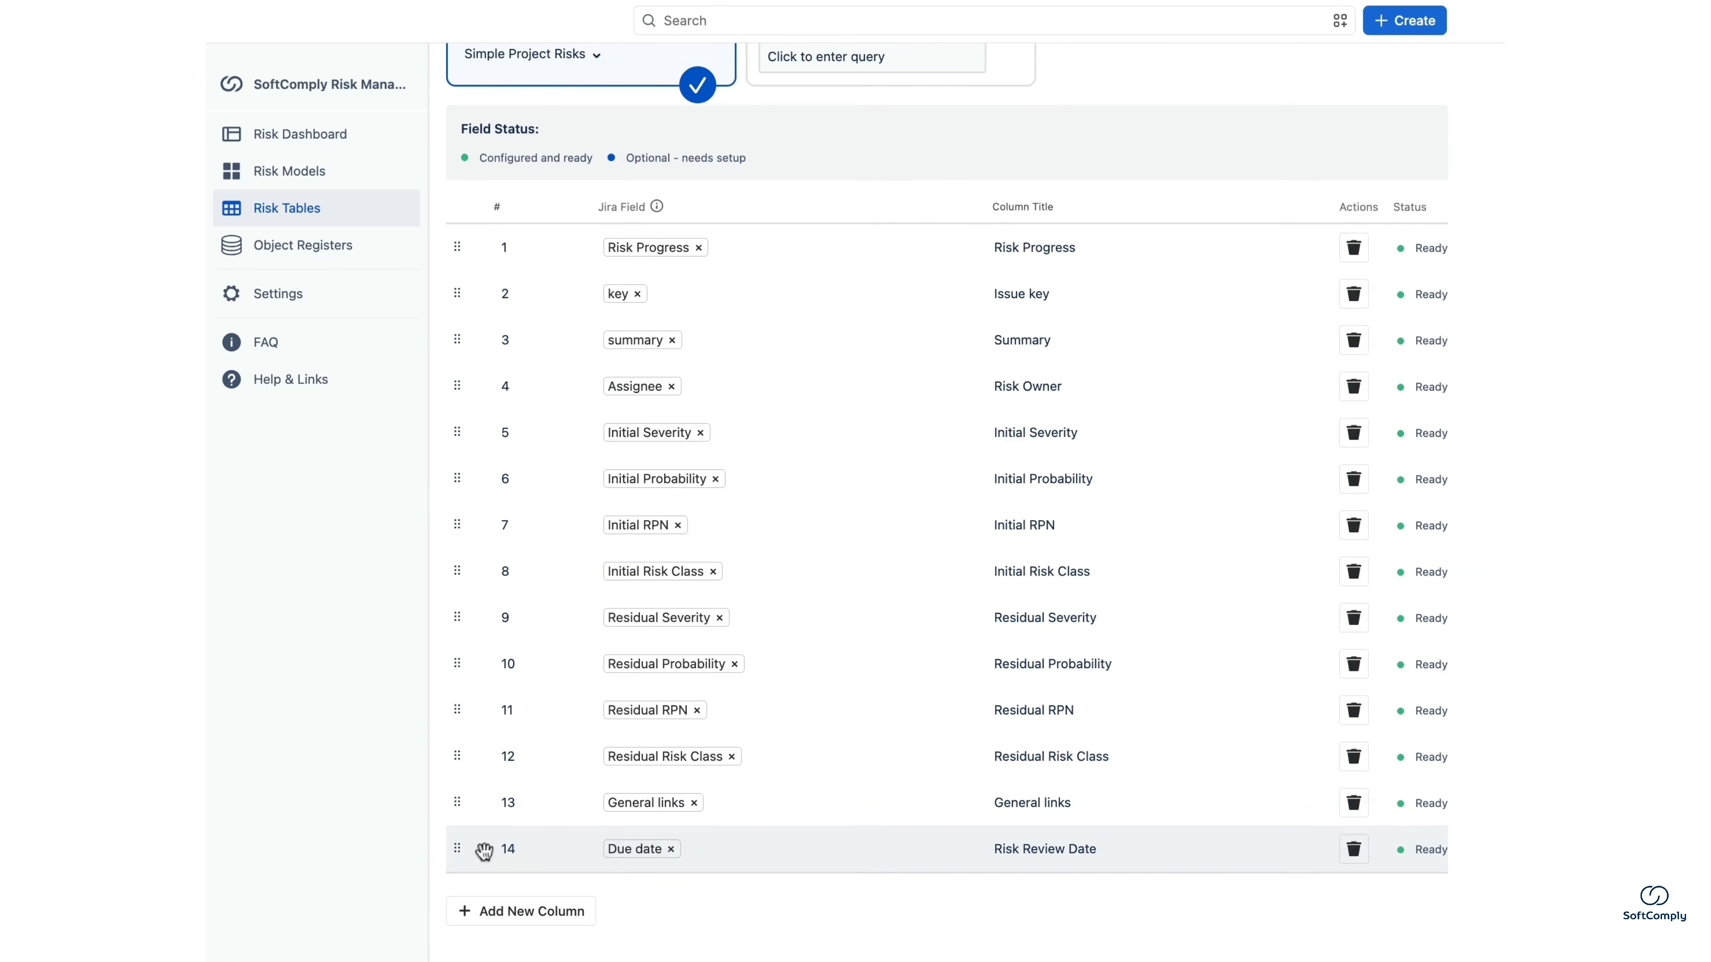
{"action": "left_click_drag", "start_coordinate": [456, 851], "coordinate": [456, 411]}
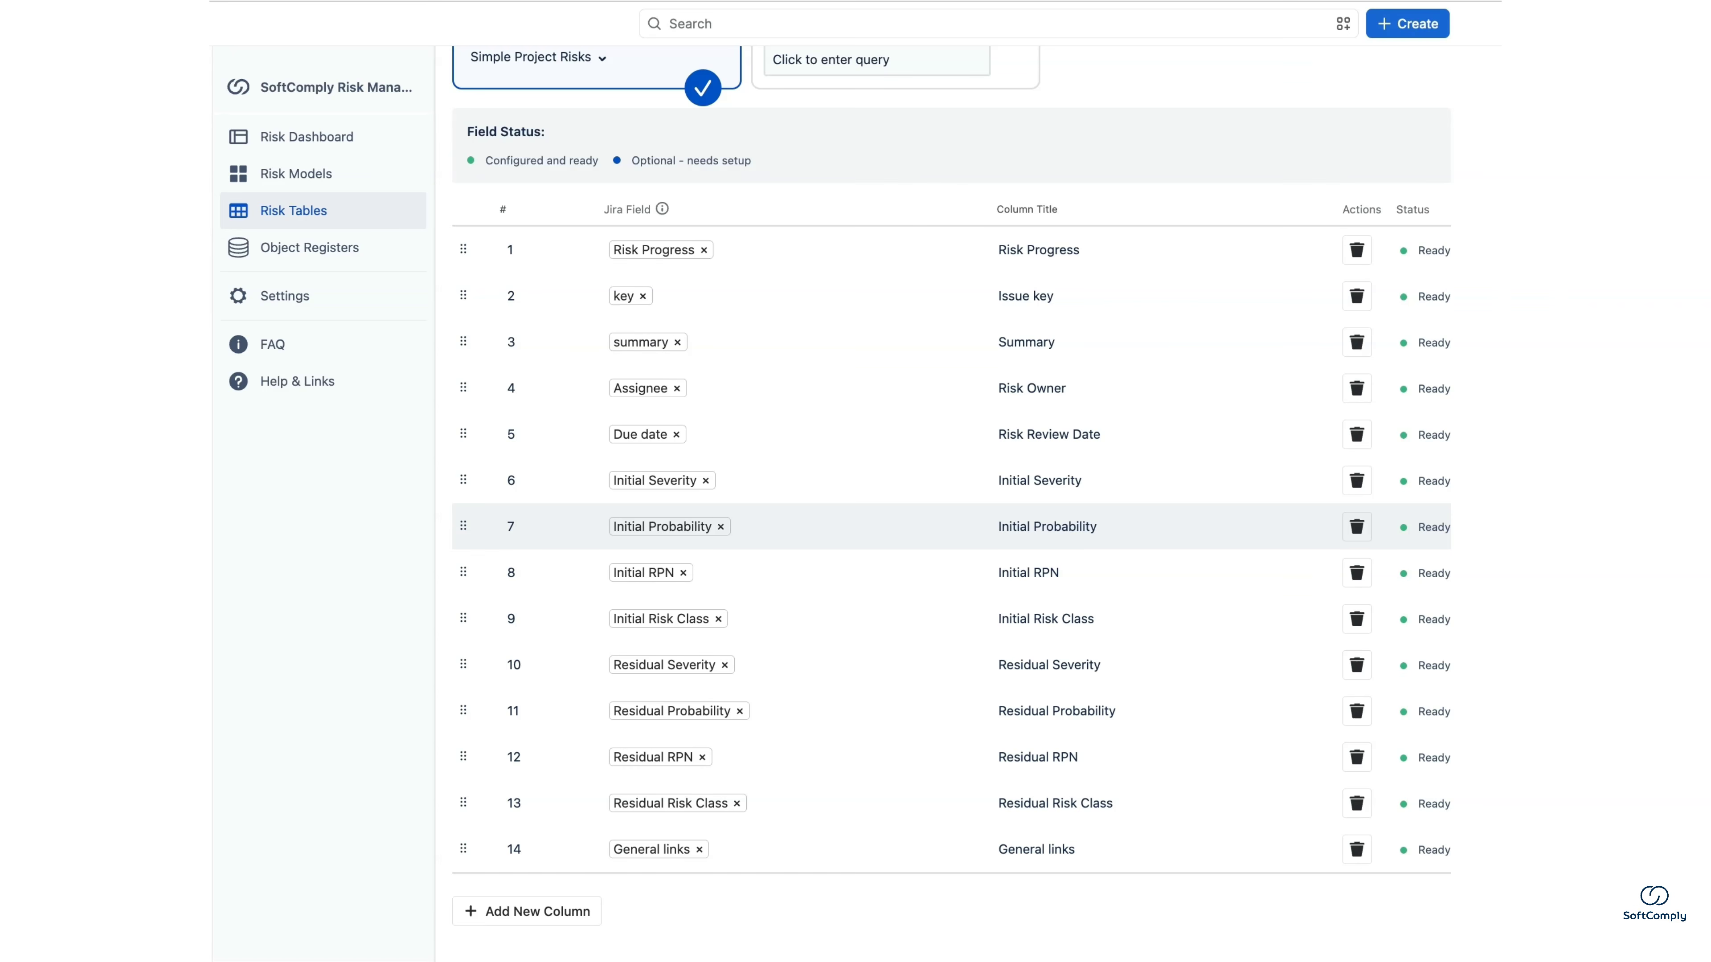
Add a column for the "is mitigated by" issue link, title it Mitigation actions/Controls, and place it between Initial Risk Class and Residual Severity.
{"action": "left_click", "coordinate": [566, 919]}
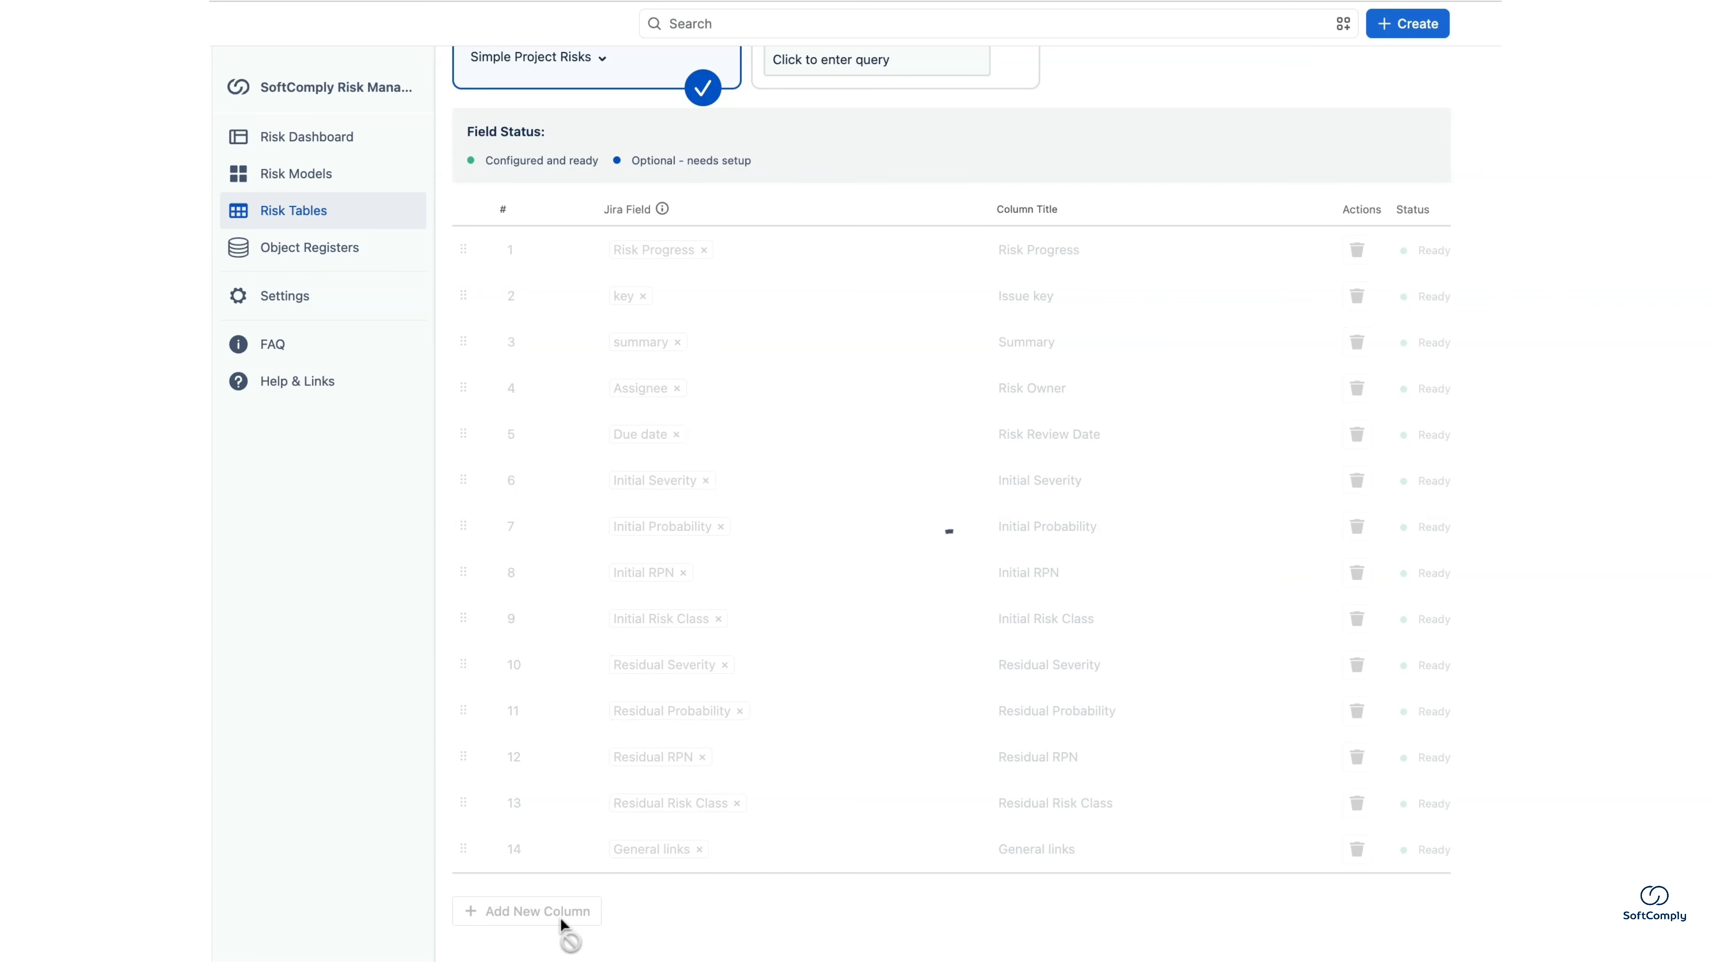
{"action": "left_click", "coordinate": [680, 902]}
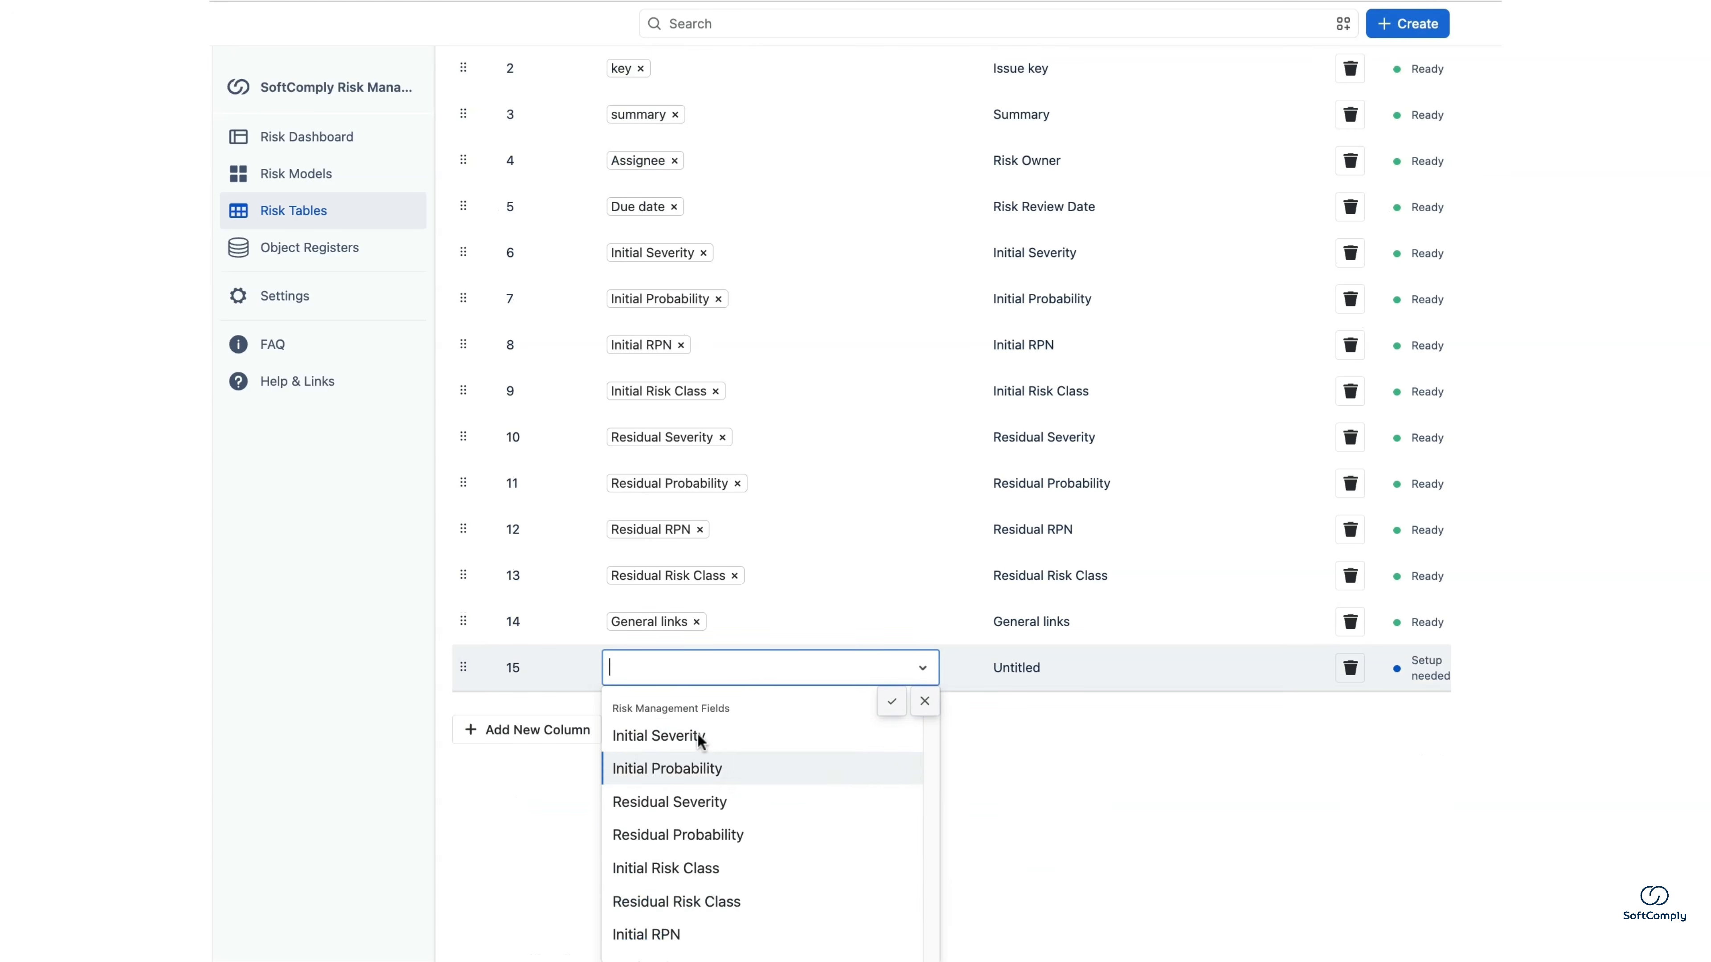
{"action": "type", "text": "mit"}
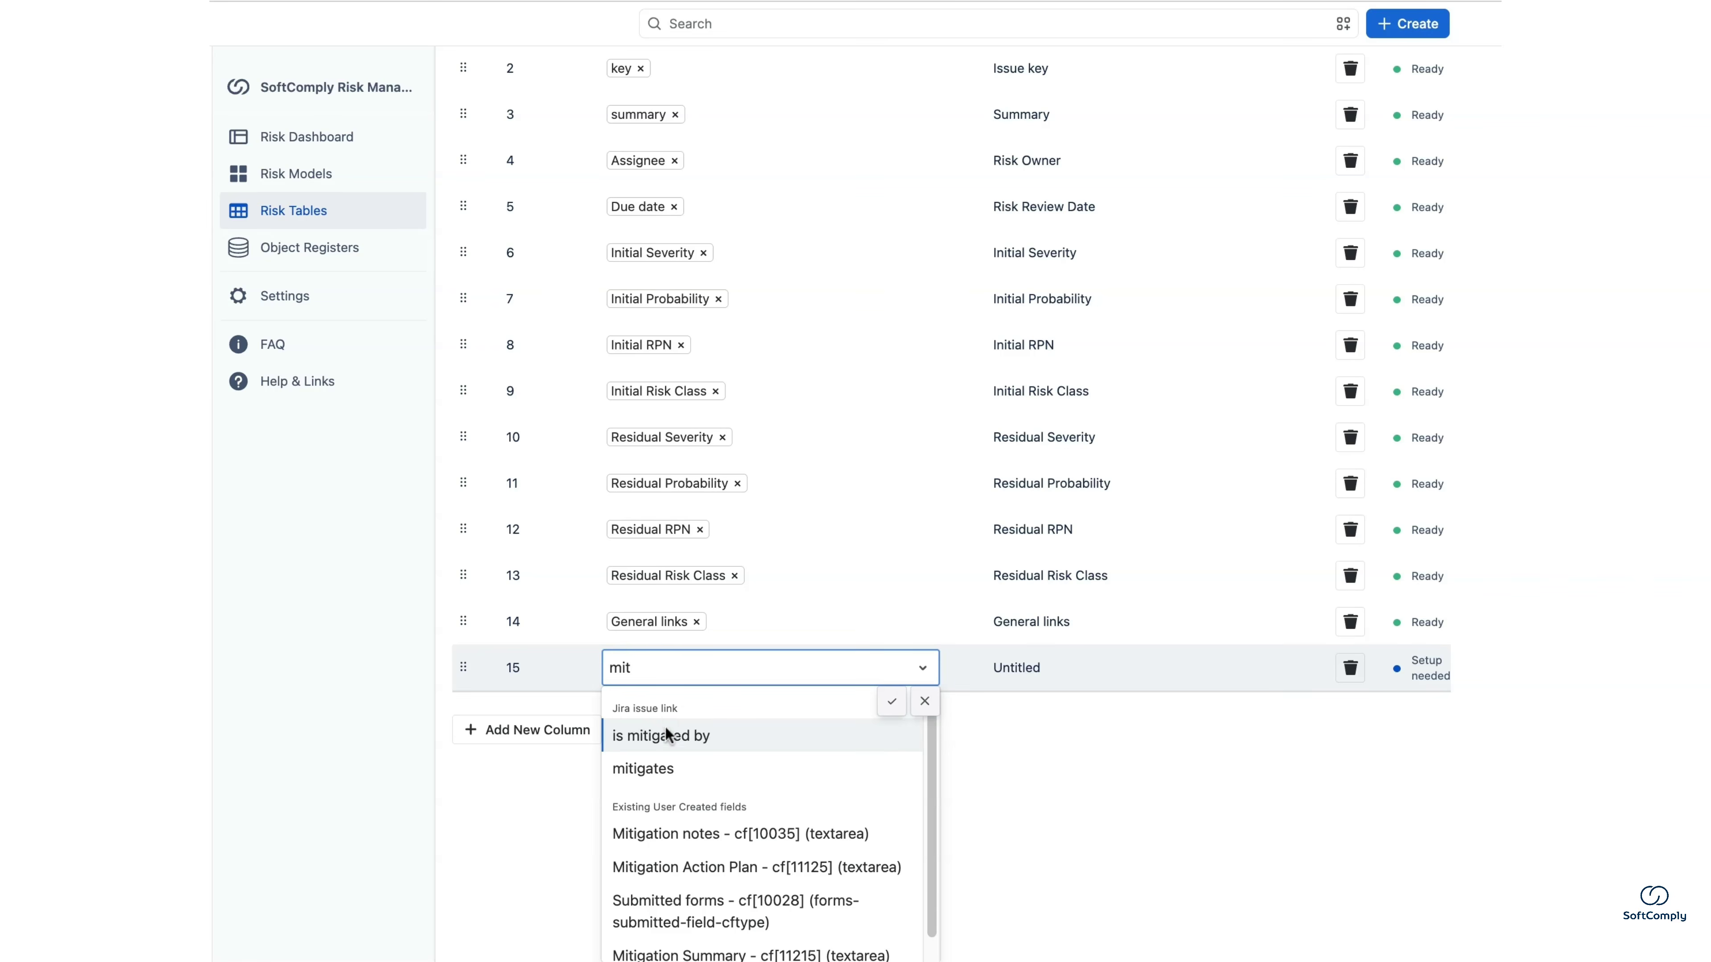
{"action": "left_click", "coordinate": [665, 738]}
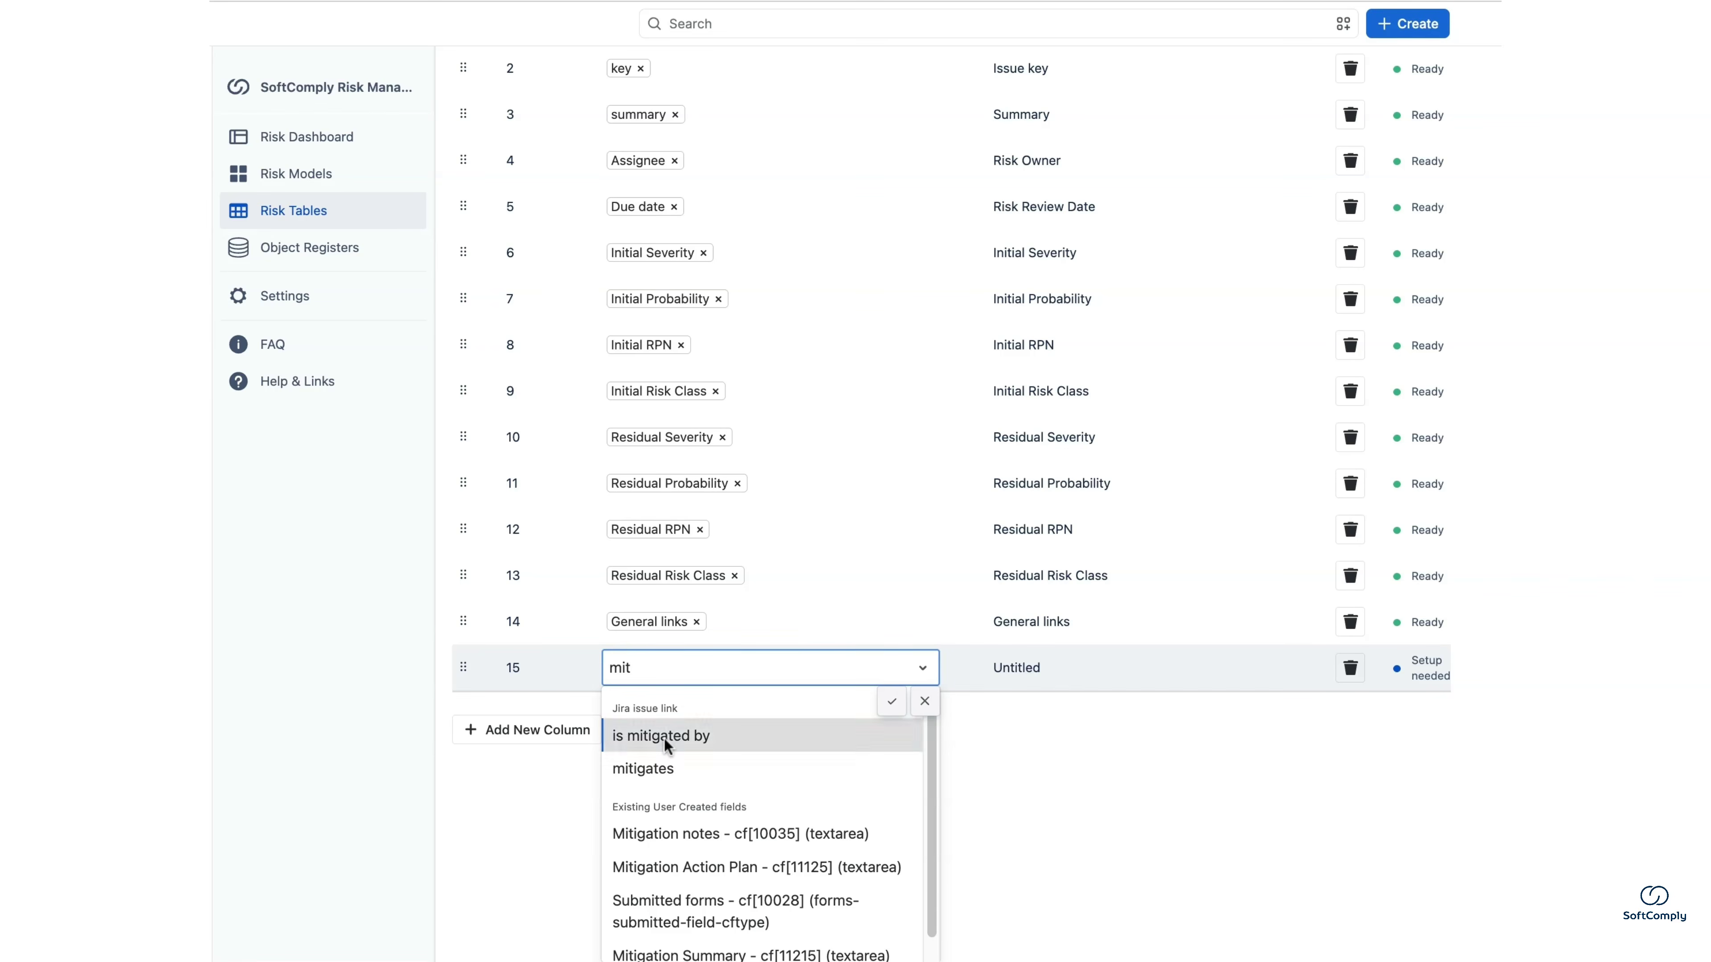
{"action": "triple_click", "coordinate": [1043, 856]}
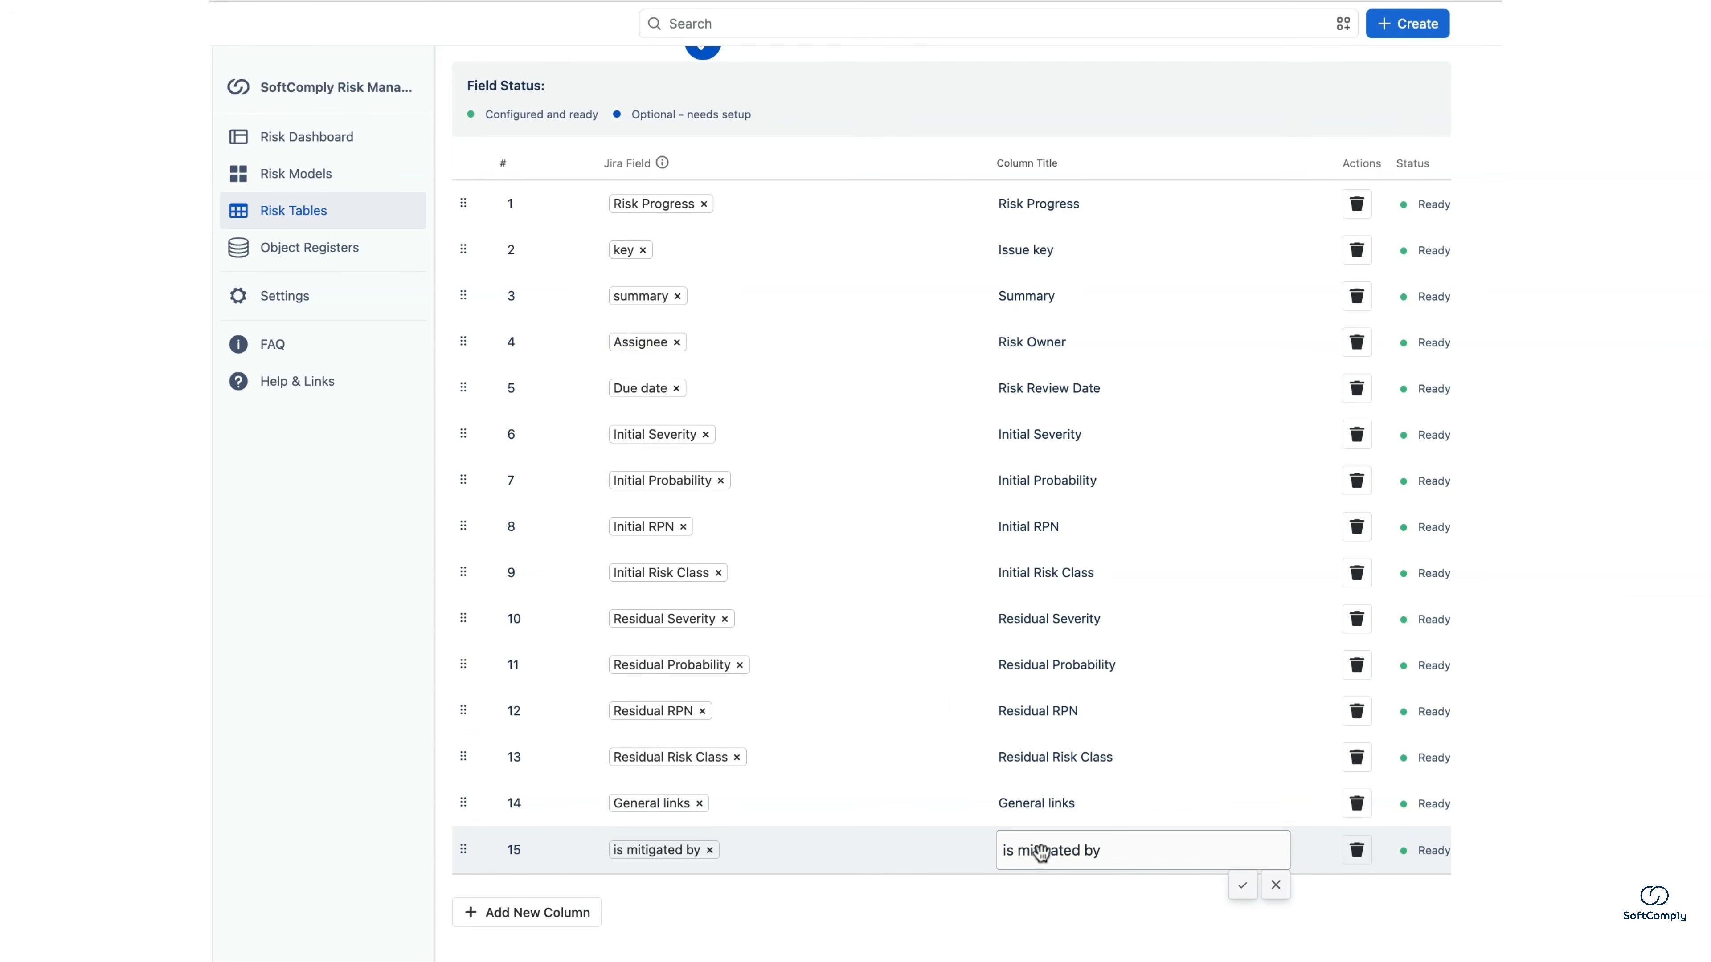
{"action": "type", "text": "Mitigation "}
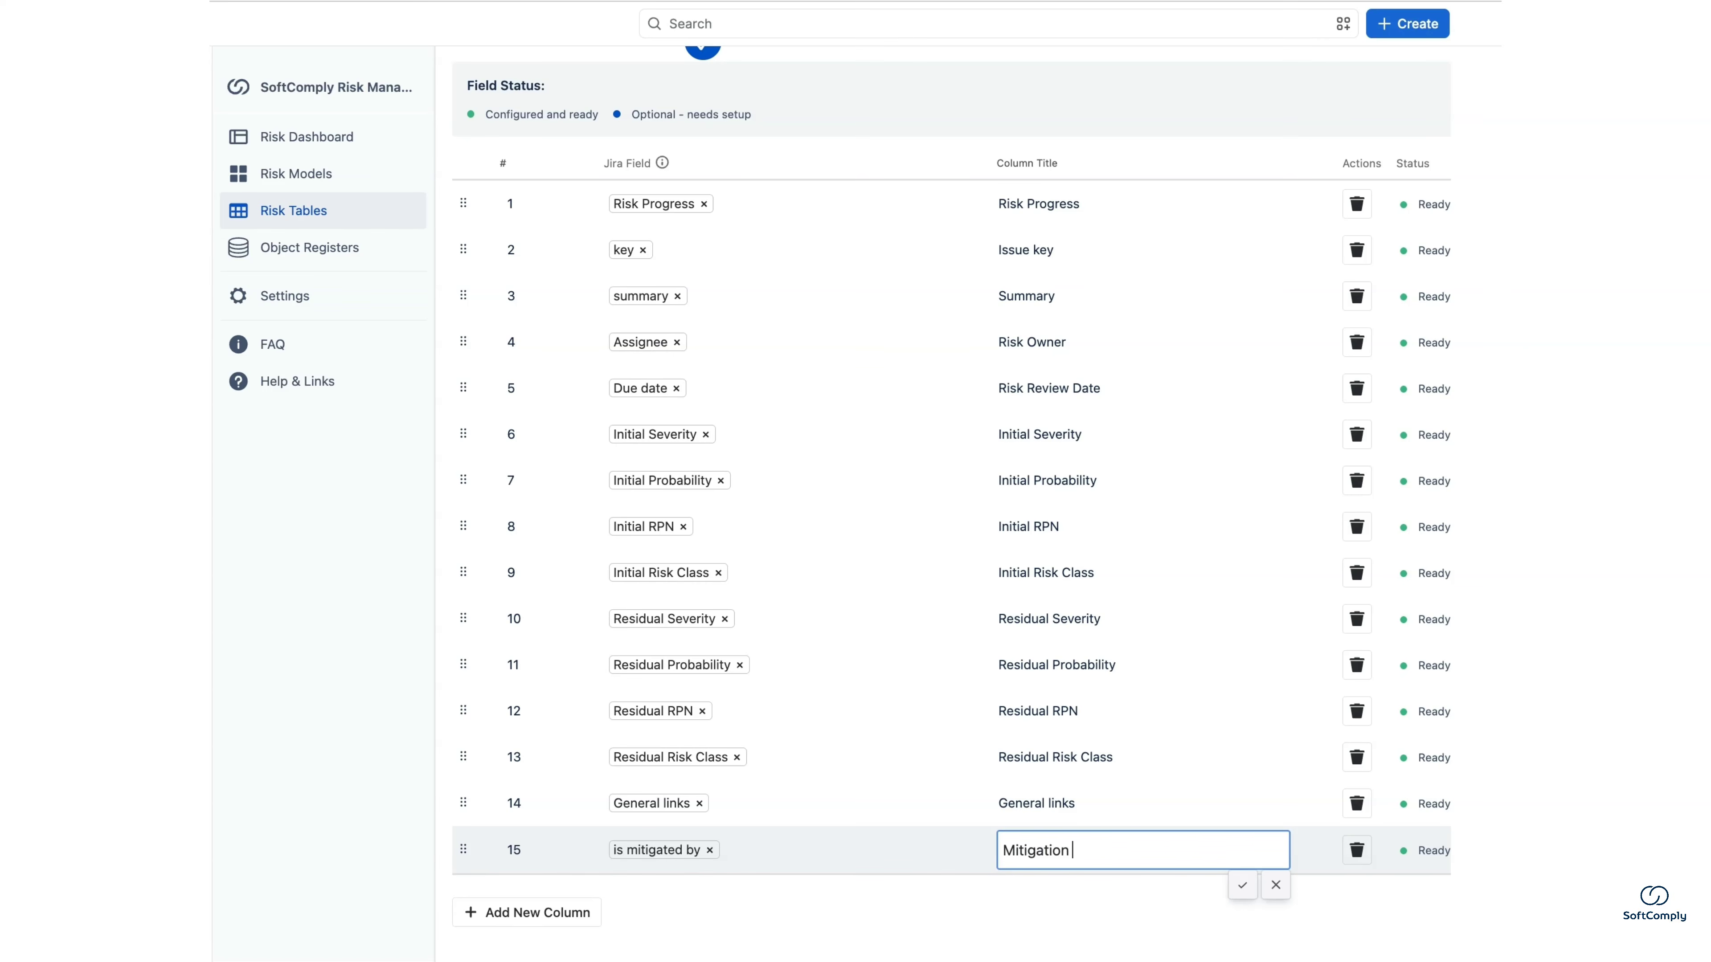
{"action": "type", "text": "actions/Controls"}
{"action": "key", "text": "Return"}
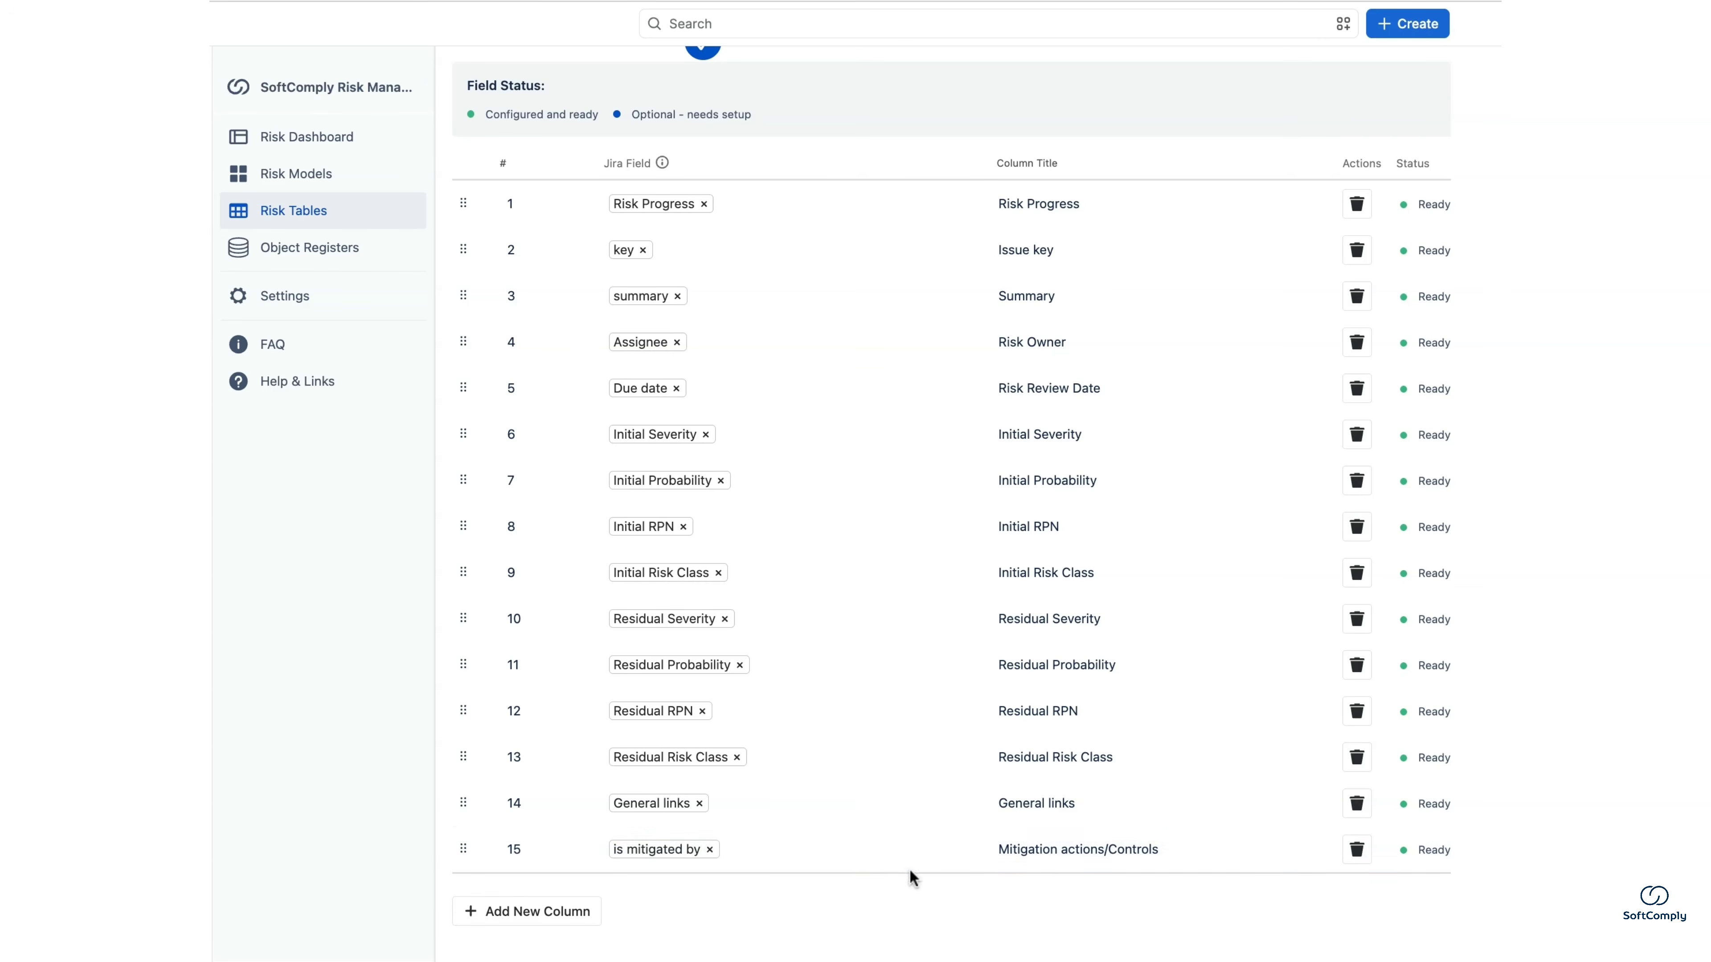
{"action": "left_click_drag", "start_coordinate": [470, 853], "coordinate": [477, 601]}
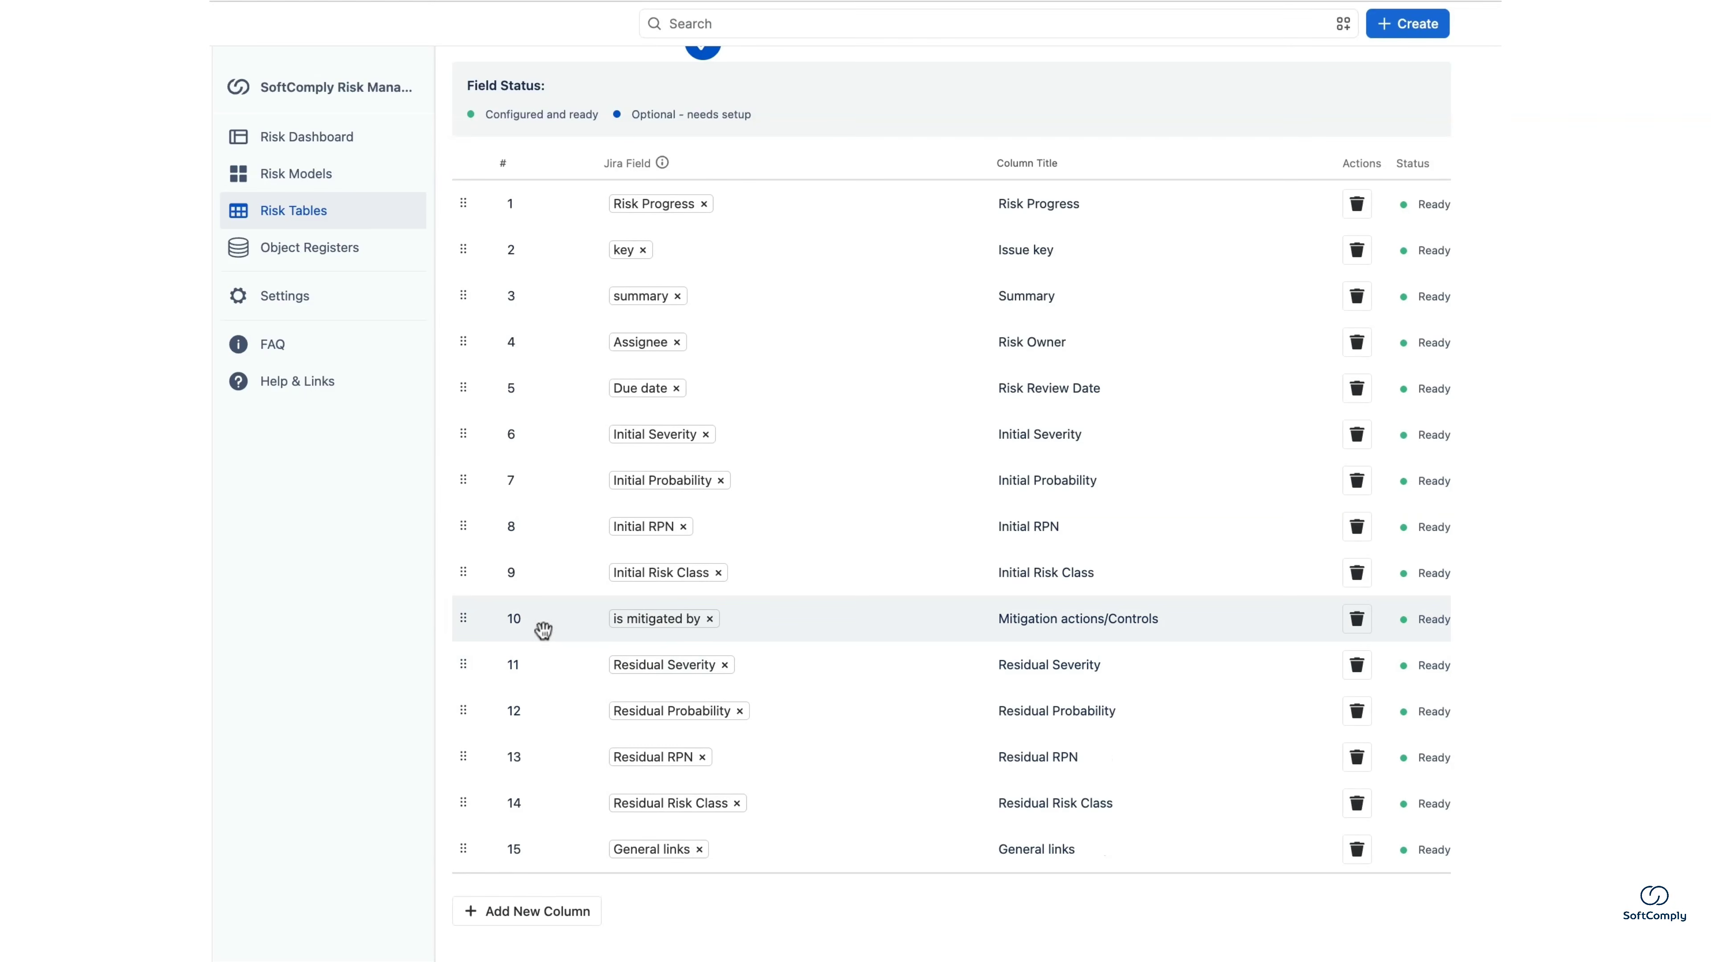
Add a column for the "is verified by" issue link, title it Verification action, and place it directly after Mitigation actions/Controls.
{"action": "left_click", "coordinate": [563, 924]}
{"action": "type", "text": "veri"}
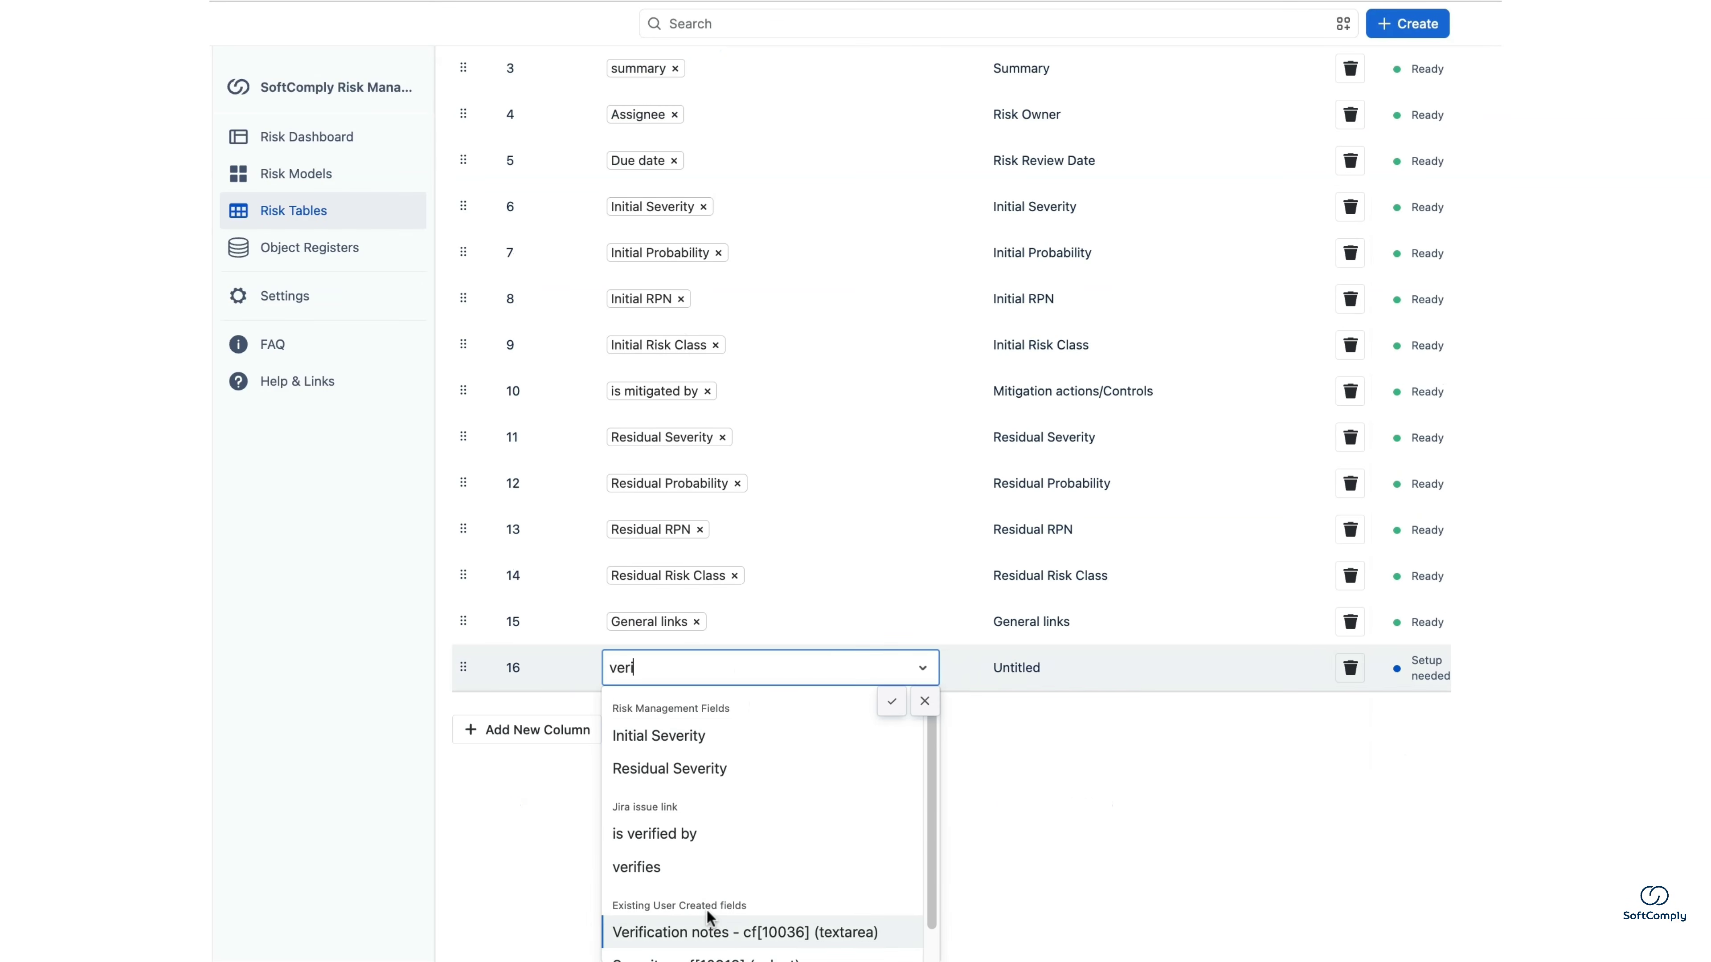
{"action": "left_click", "coordinate": [697, 838]}
{"action": "left_click", "coordinate": [1051, 851]}
{"action": "type", "text": "Verificati"}
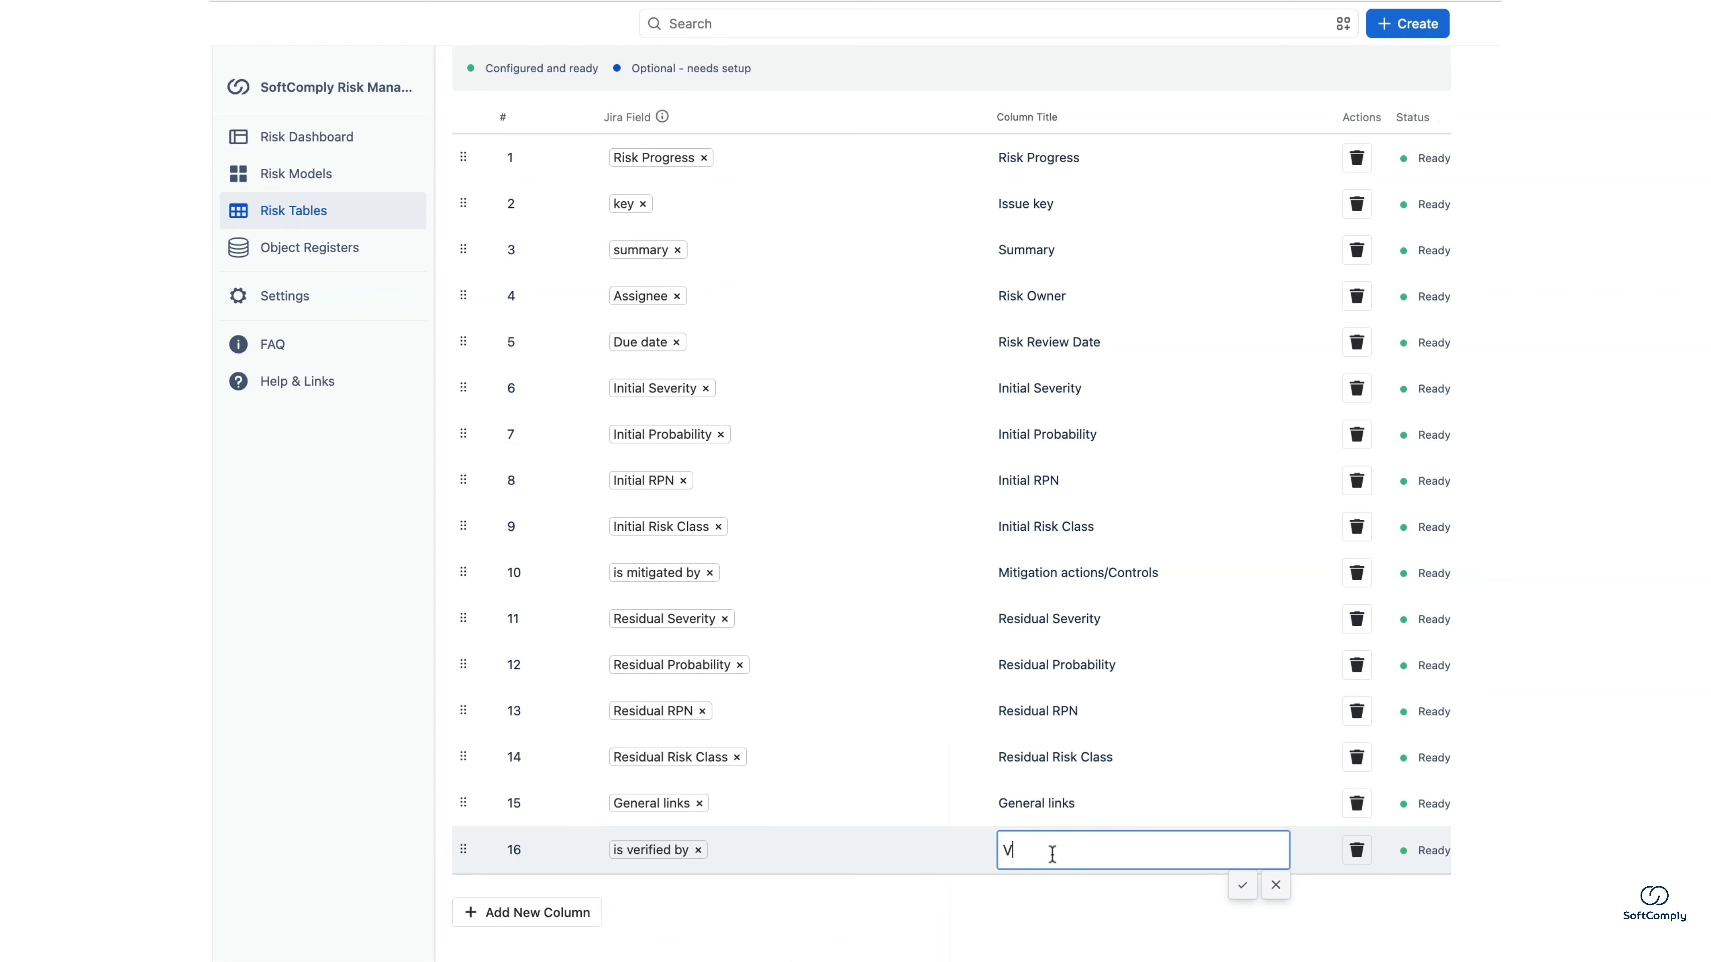
{"action": "type", "text": "on action"}
{"action": "key", "text": "Return"}
{"action": "left_click_drag", "start_coordinate": [463, 850], "coordinate": [490, 613]}
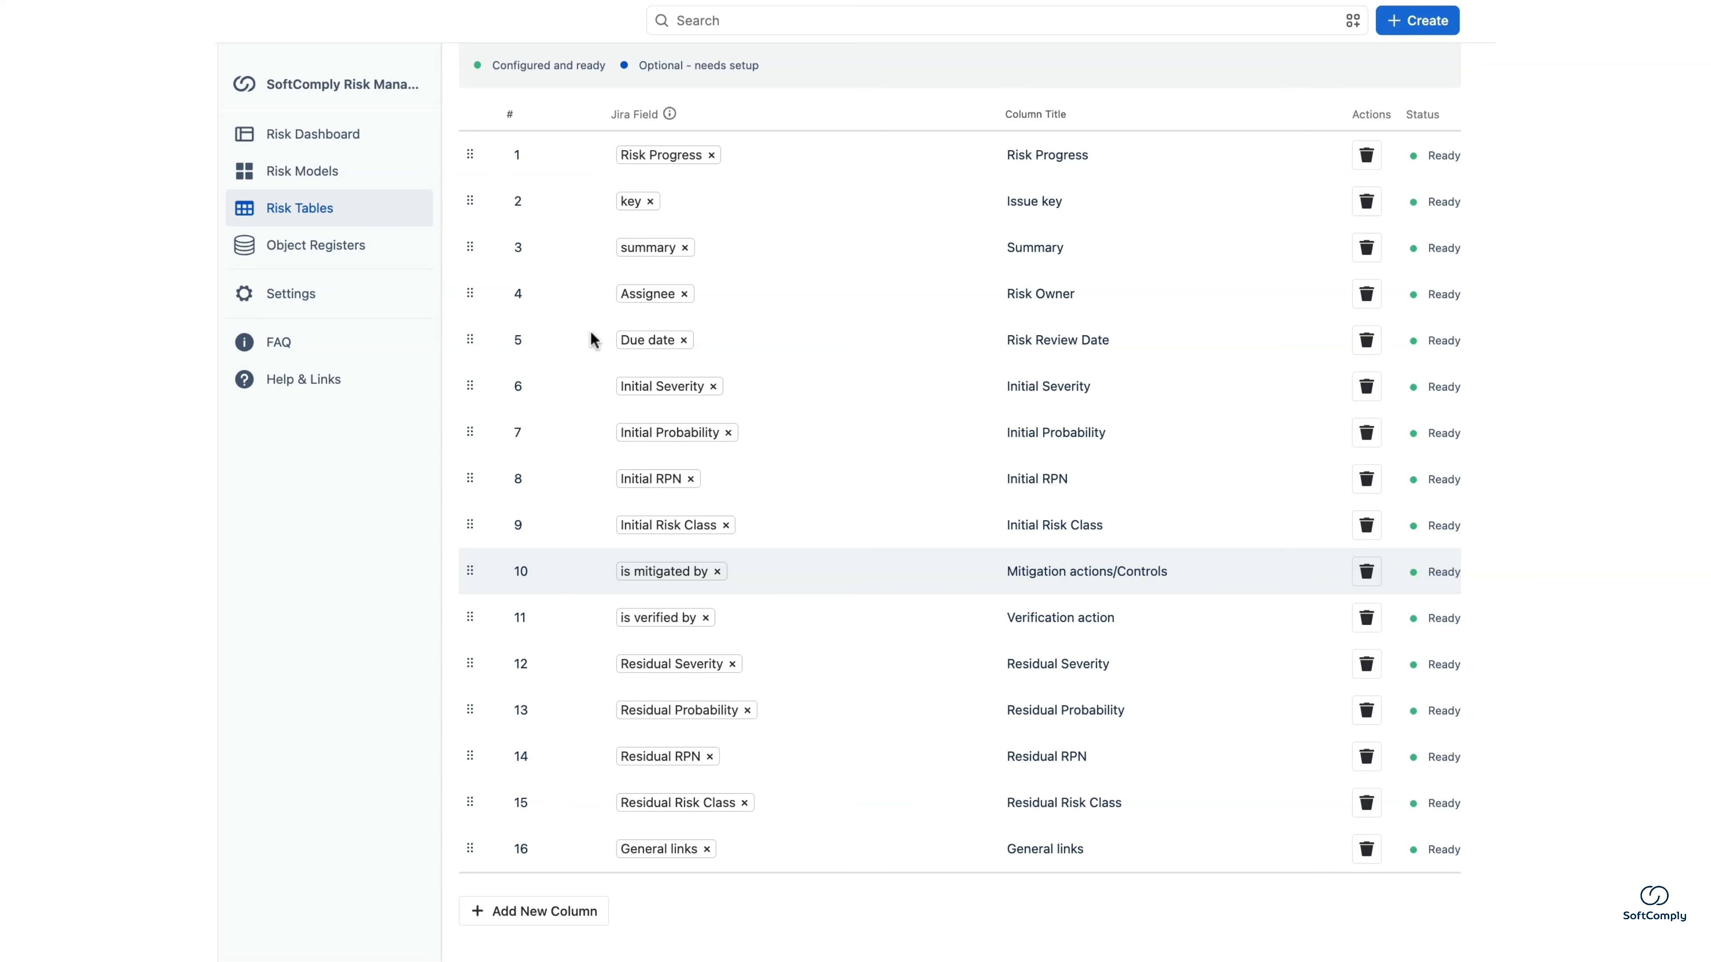
{"action": "scroll", "coordinate": [781, 583], "scroll_direction": "up", "scroll_amount": 1}
{"action": "scroll", "coordinate": [781, 586], "scroll_direction": "up", "scroll_amount": 3}
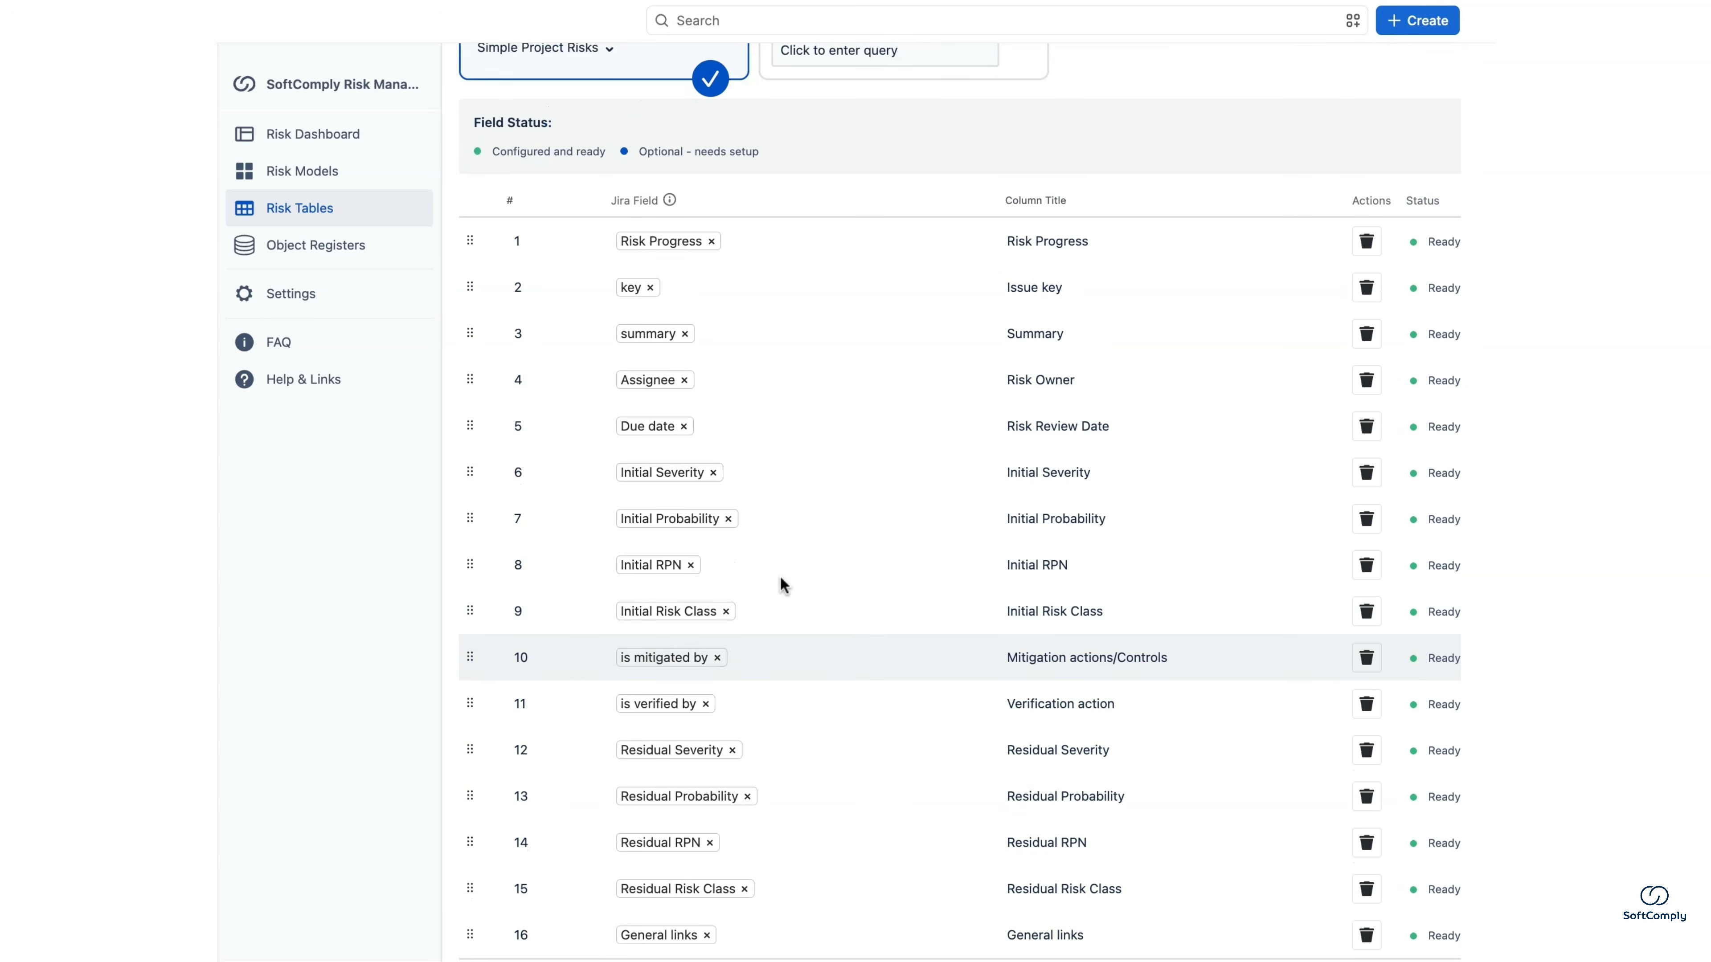
{"action": "scroll", "coordinate": [784, 471], "scroll_direction": "down", "scroll_amount": 3}
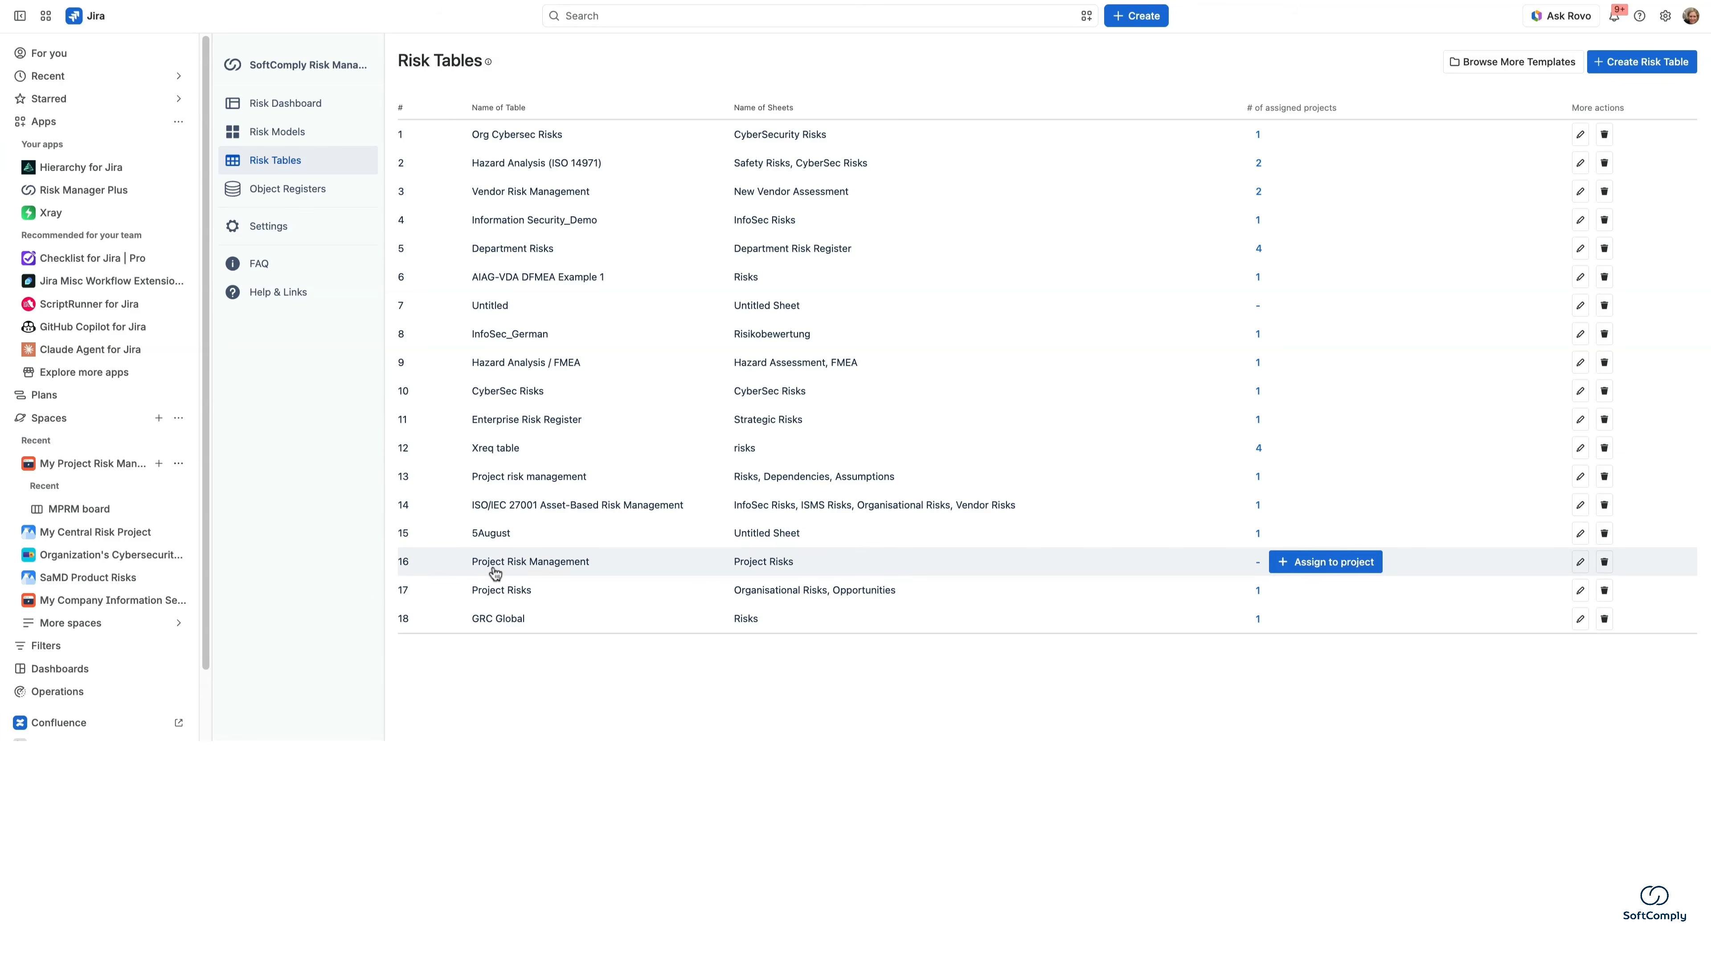
Assign the Project Risk Management risk table to the My Project Risk Management project.
{"action": "left_click", "coordinate": [1293, 569]}
{"action": "left_click", "coordinate": [835, 171]}
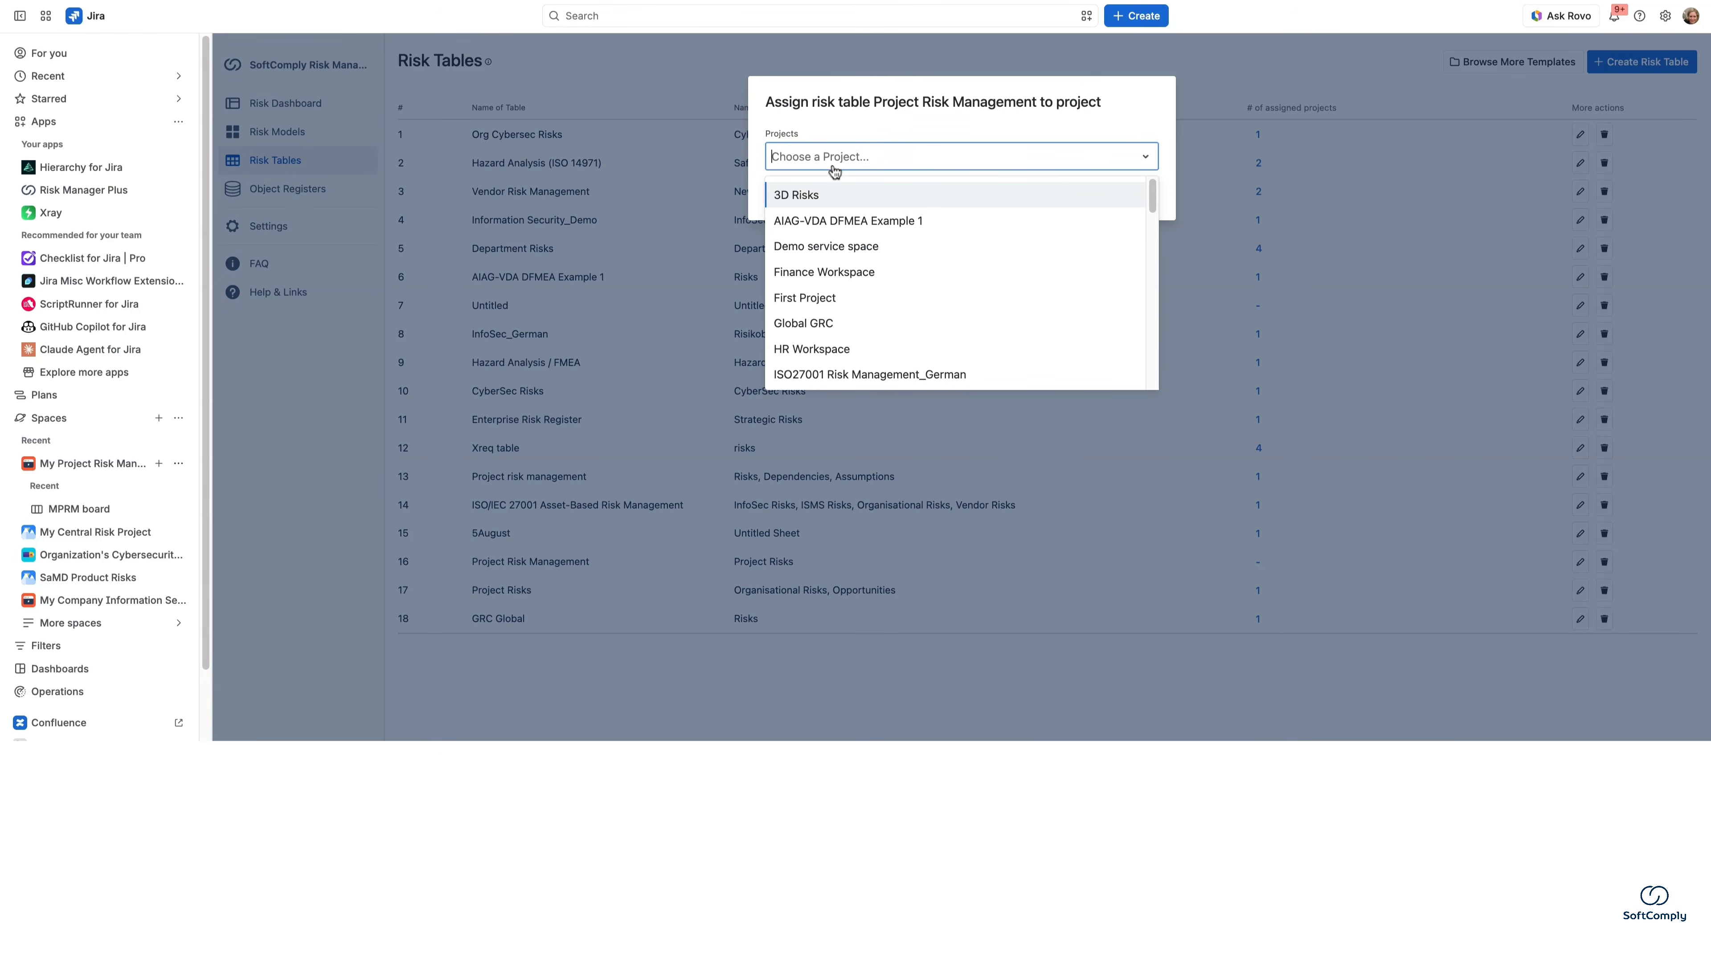
{"action": "type", "text": "my"}
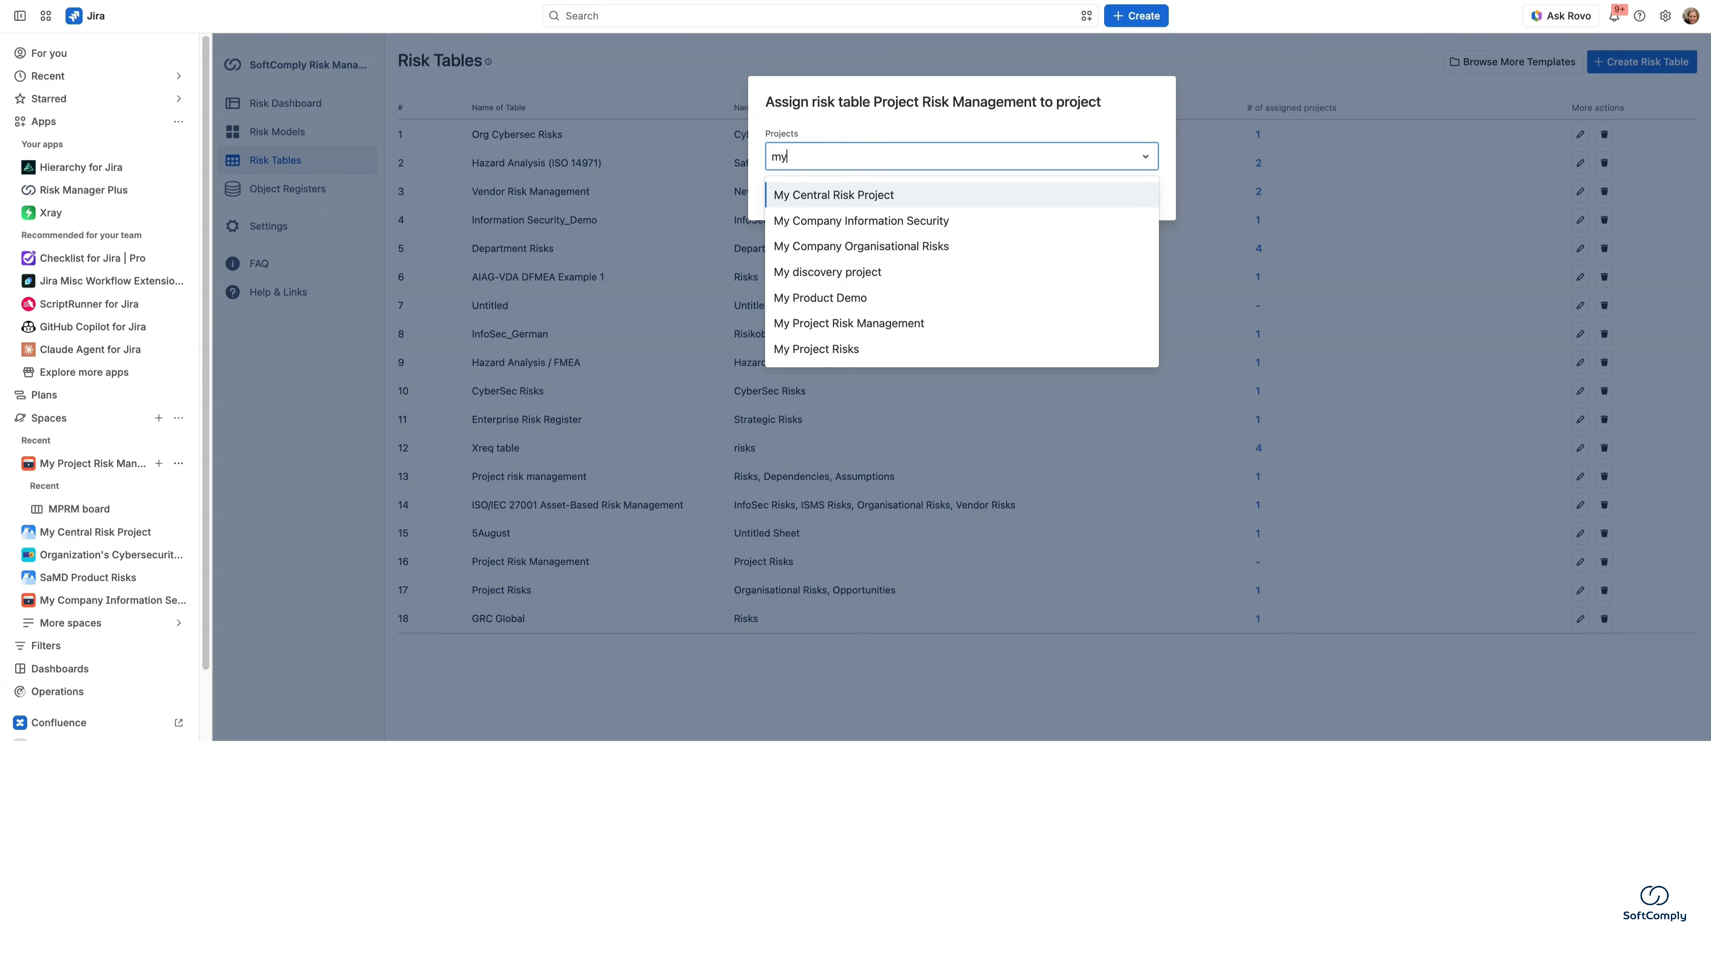
{"action": "left_click", "coordinate": [847, 324]}
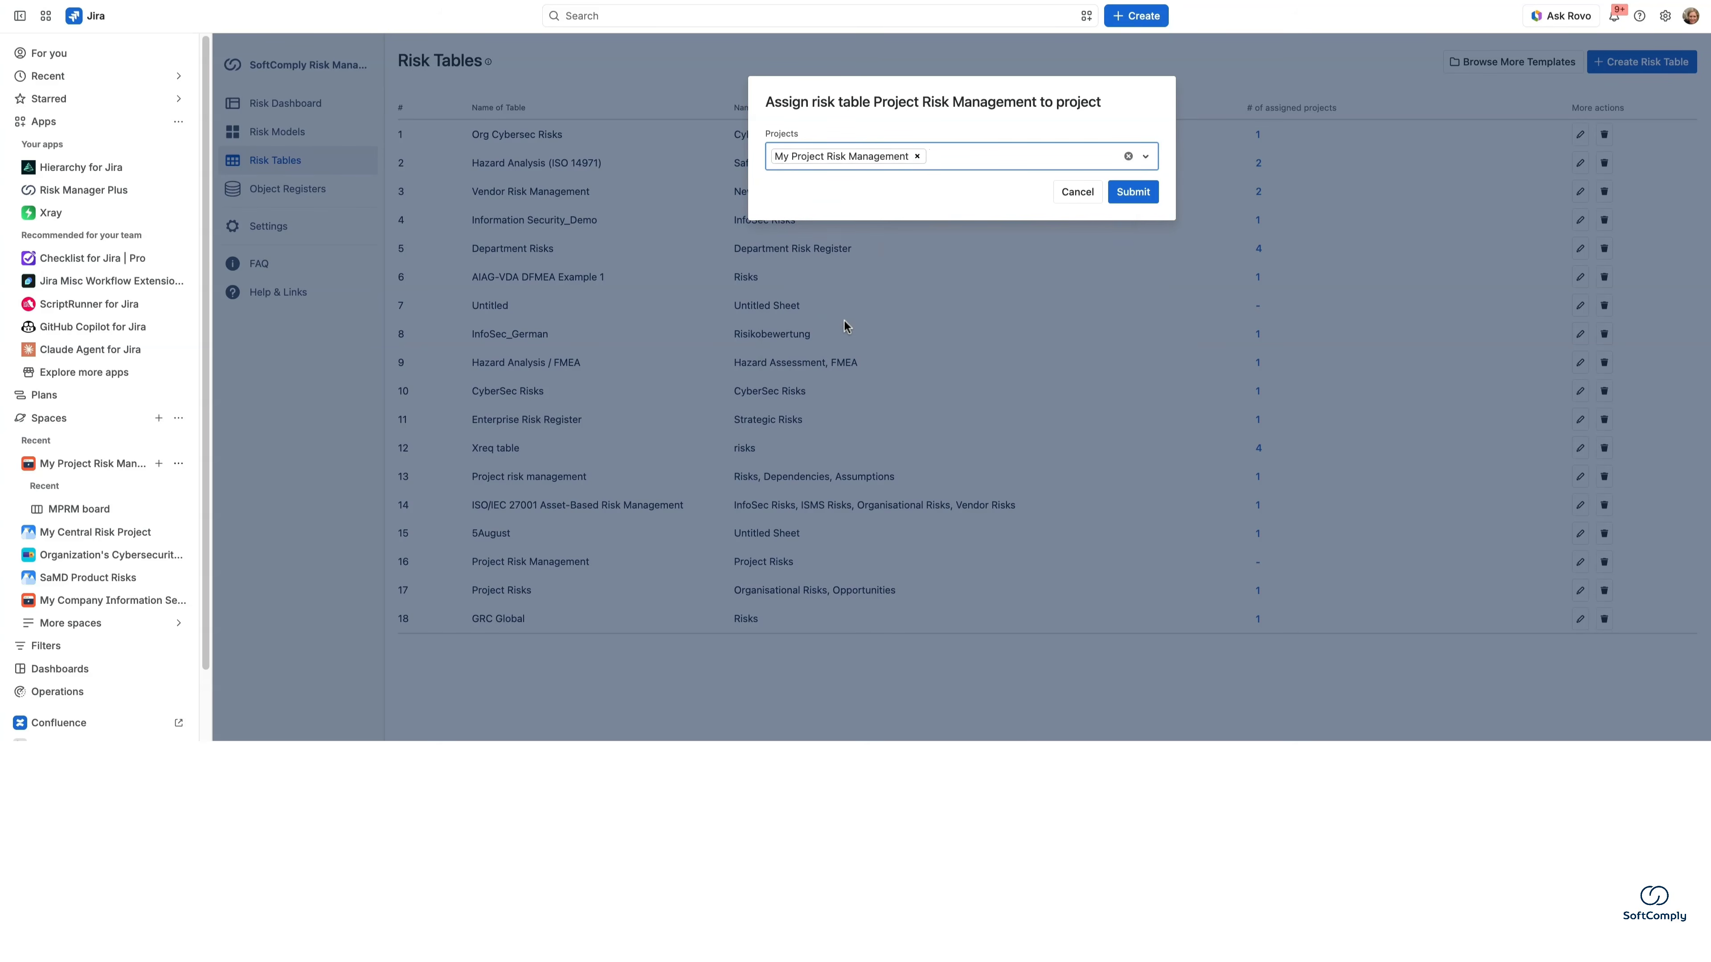
{"action": "left_click", "coordinate": [903, 192]}
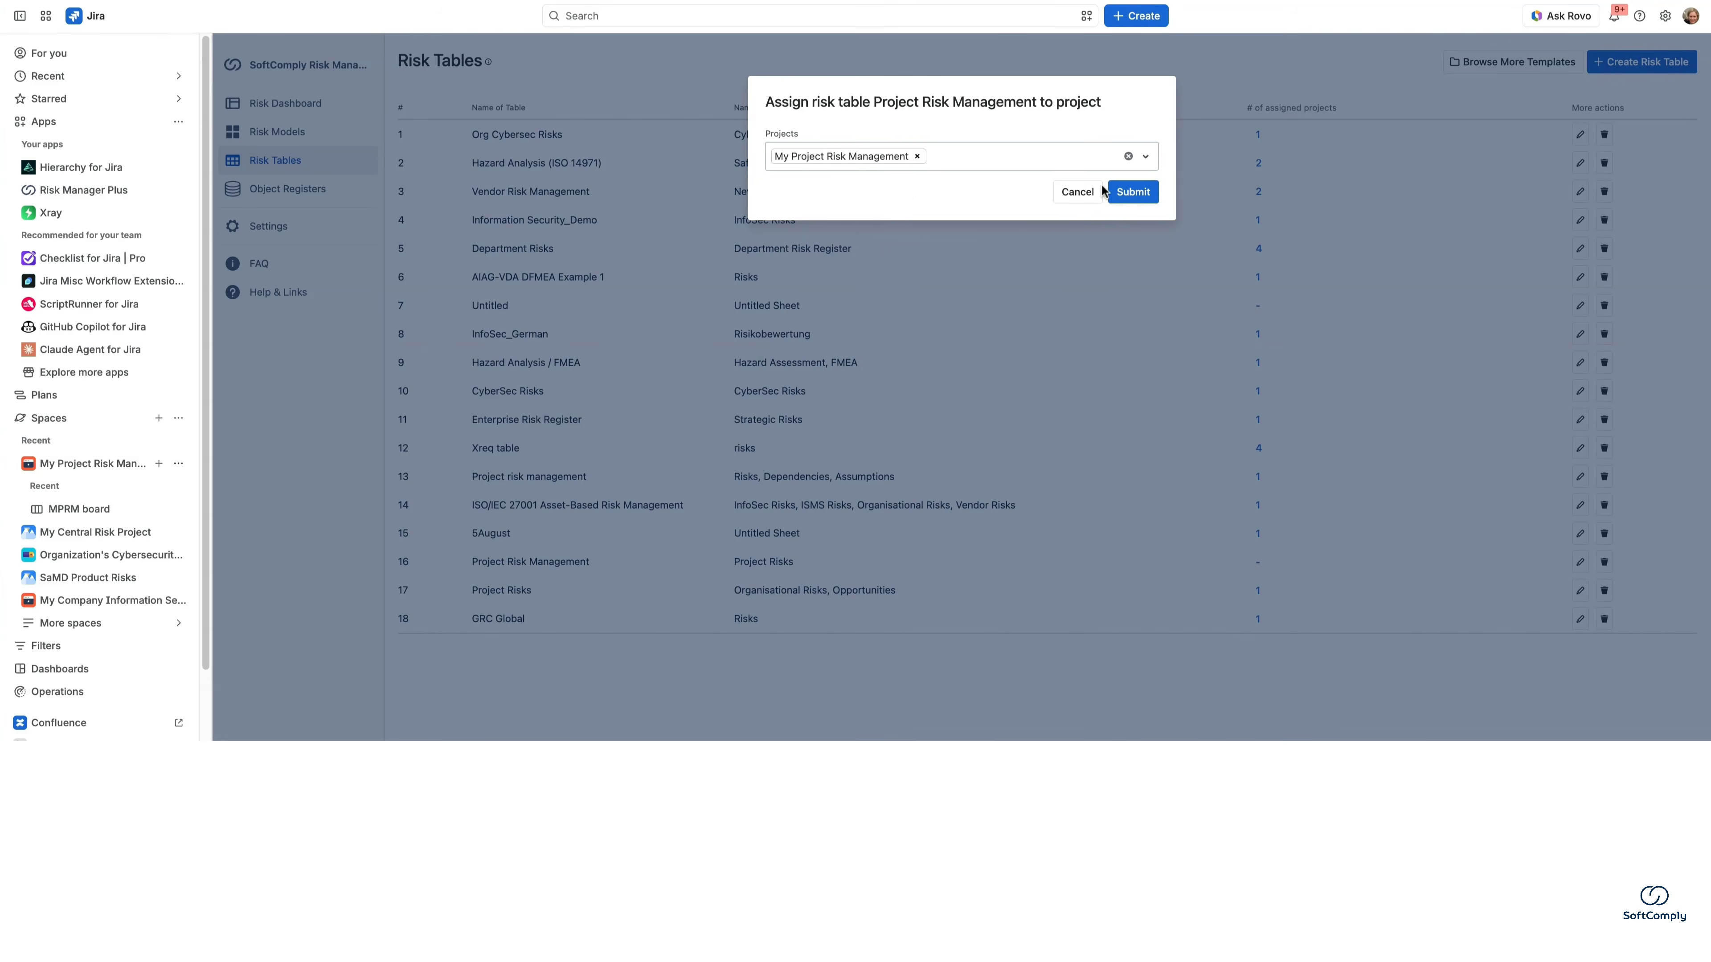
{"action": "left_click", "coordinate": [1123, 194]}
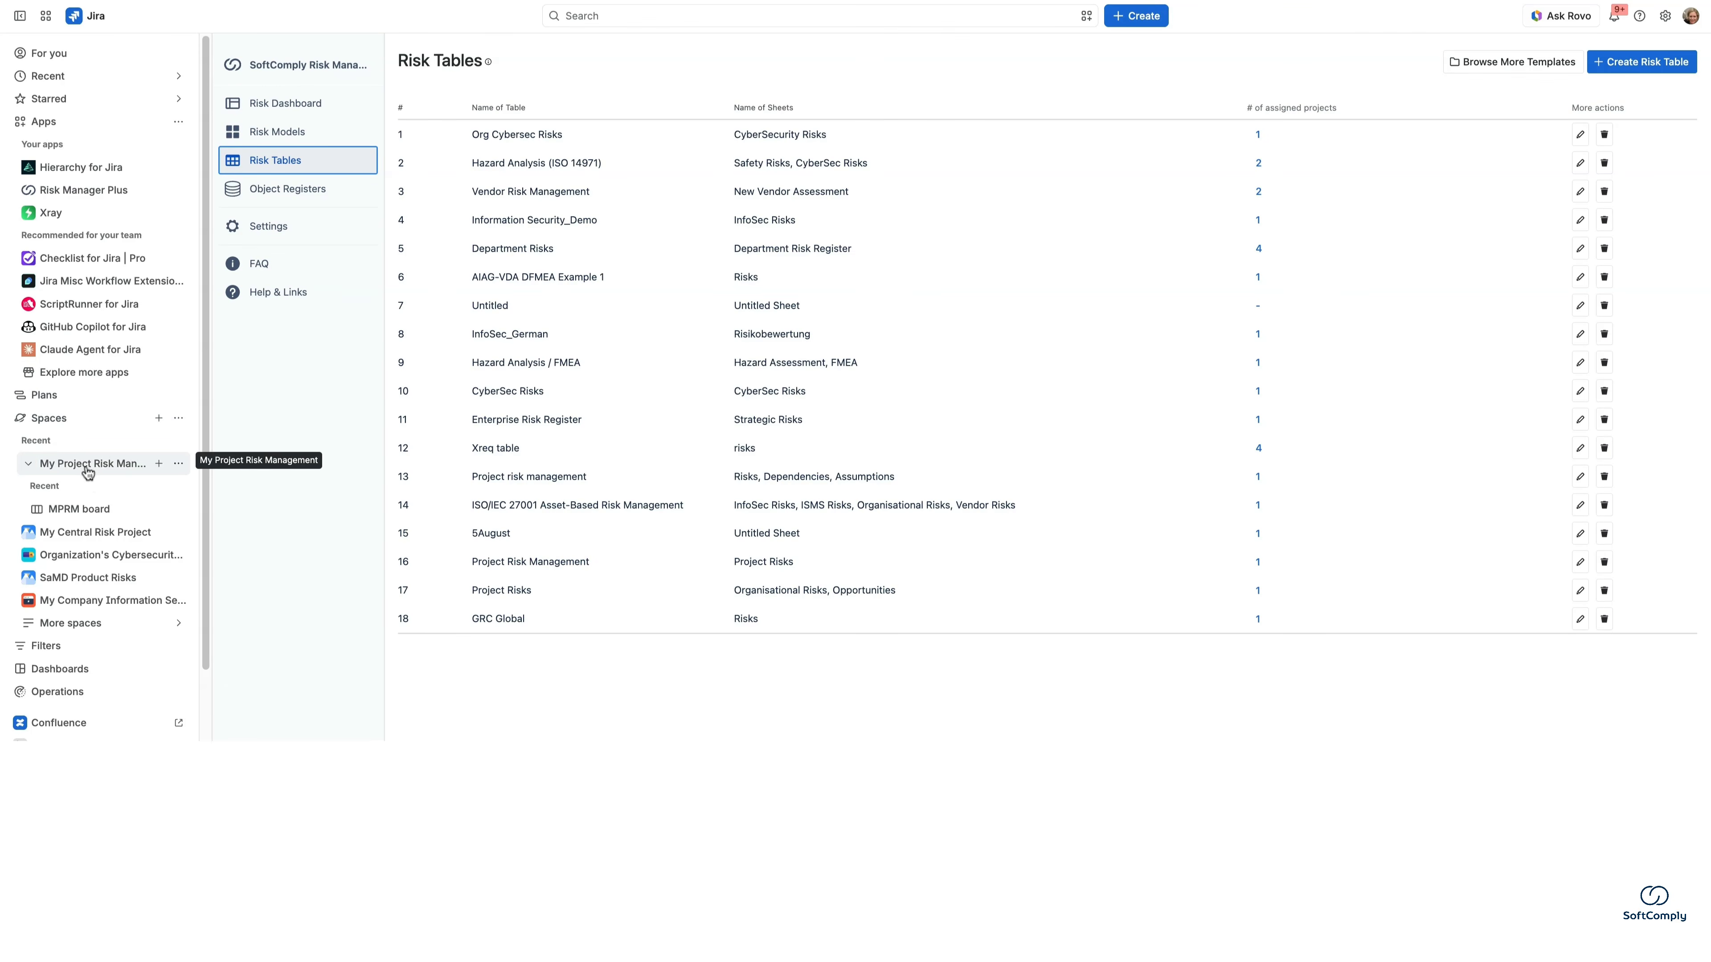
Open the risk model assignments in the Risk Management Settings of the My Project Risk Management space.
{"action": "left_click", "coordinate": [179, 467]}
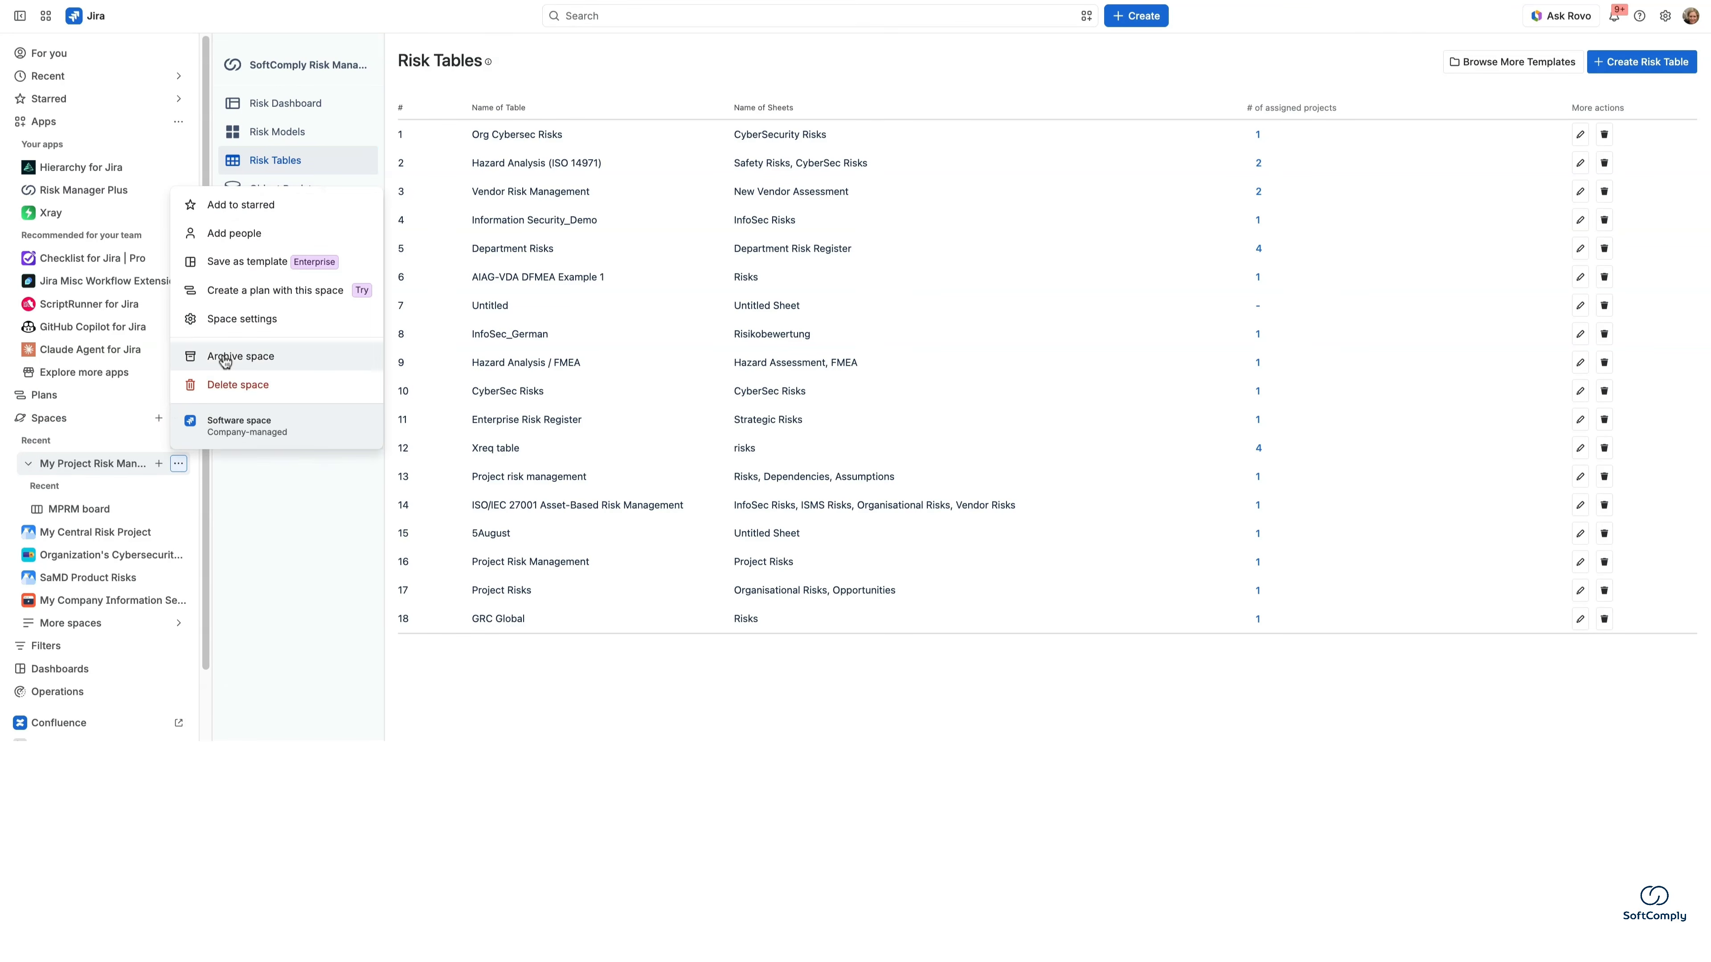
{"action": "left_click", "coordinate": [252, 319]}
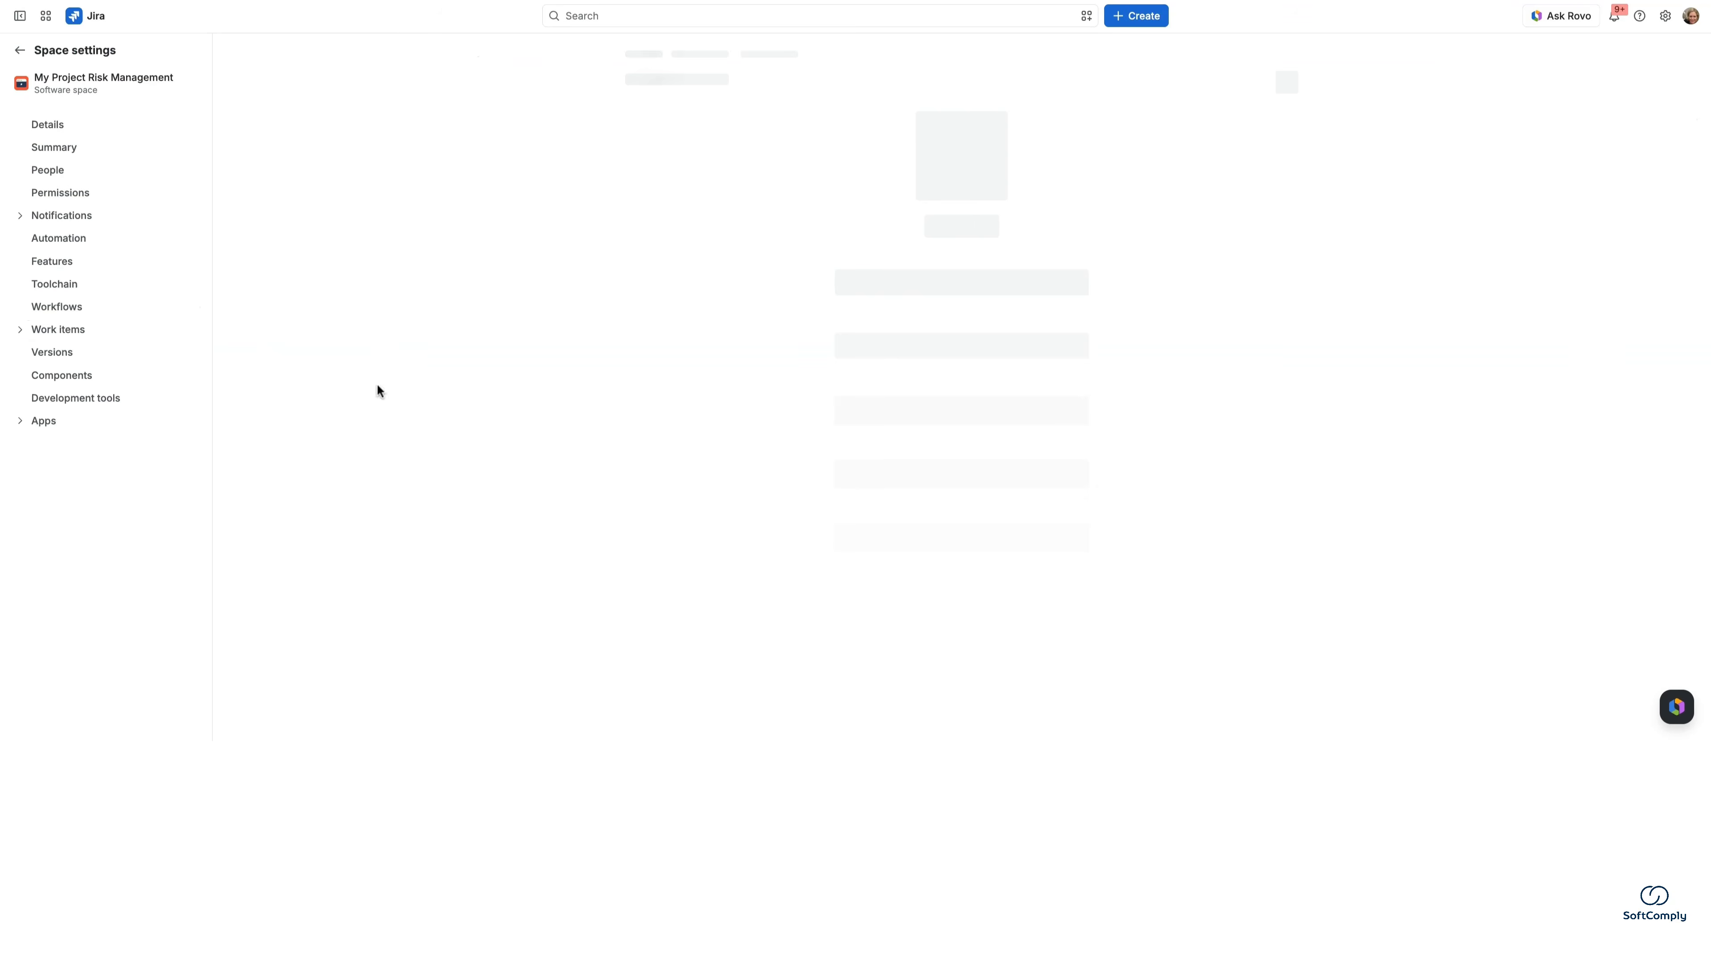
{"action": "left_click", "coordinate": [31, 423]}
{"action": "left_click", "coordinate": [62, 474]}
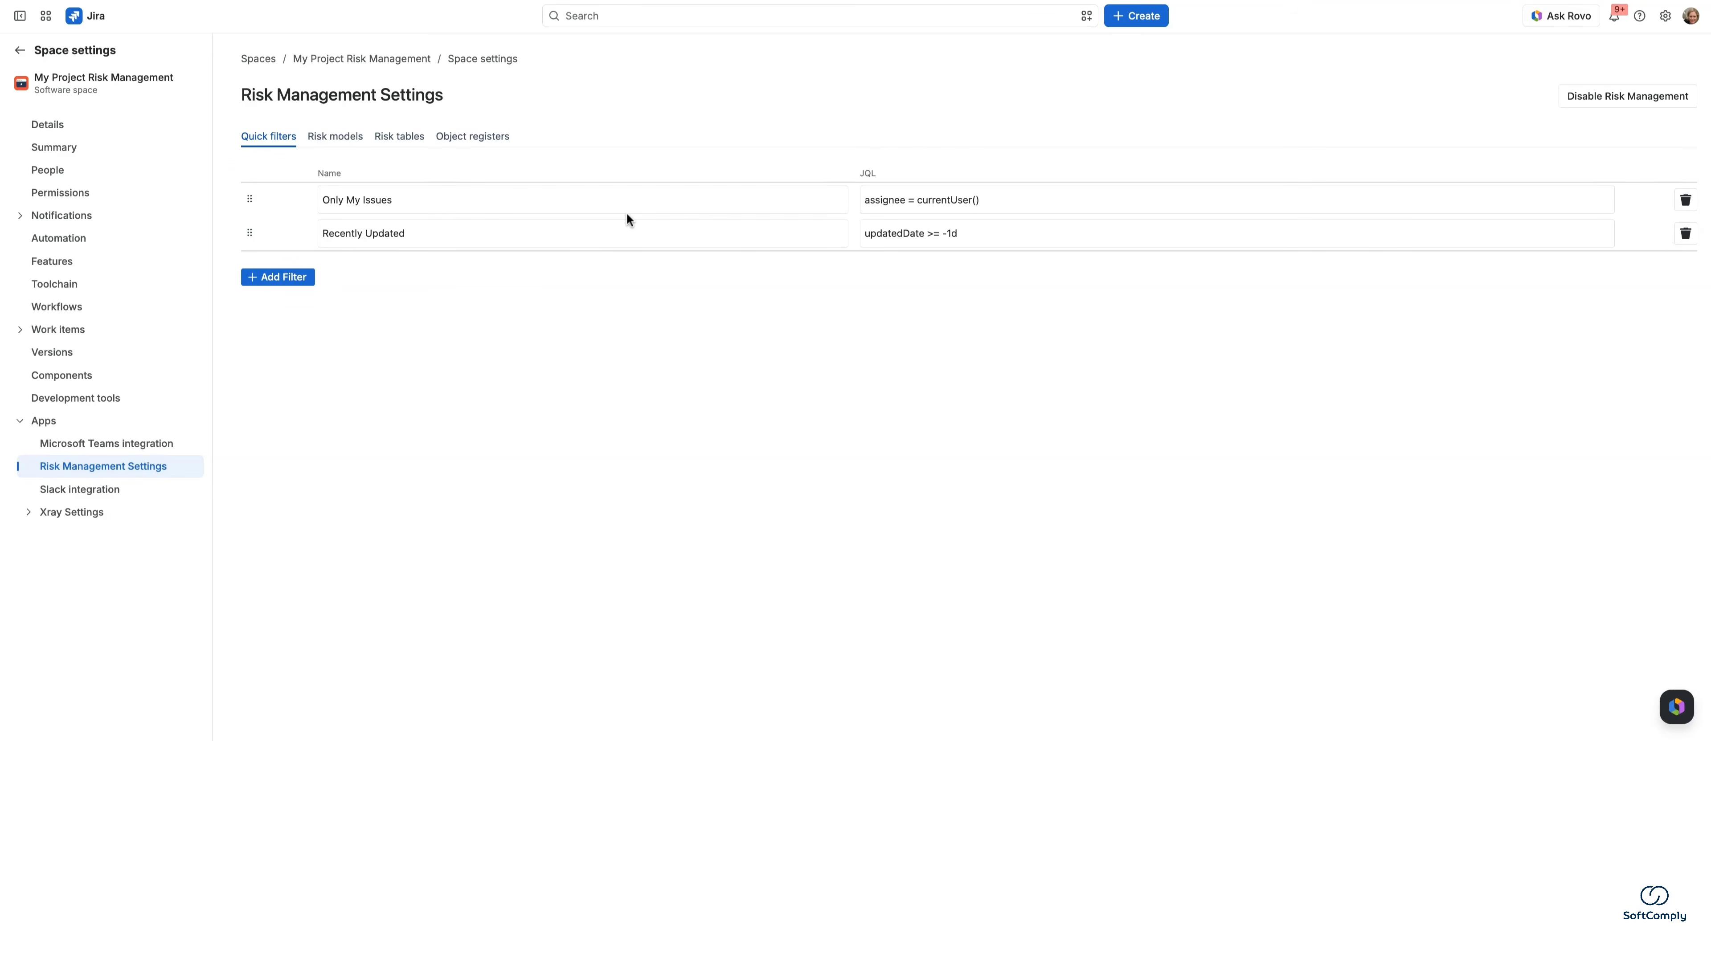
{"action": "double_click", "coordinate": [337, 135]}
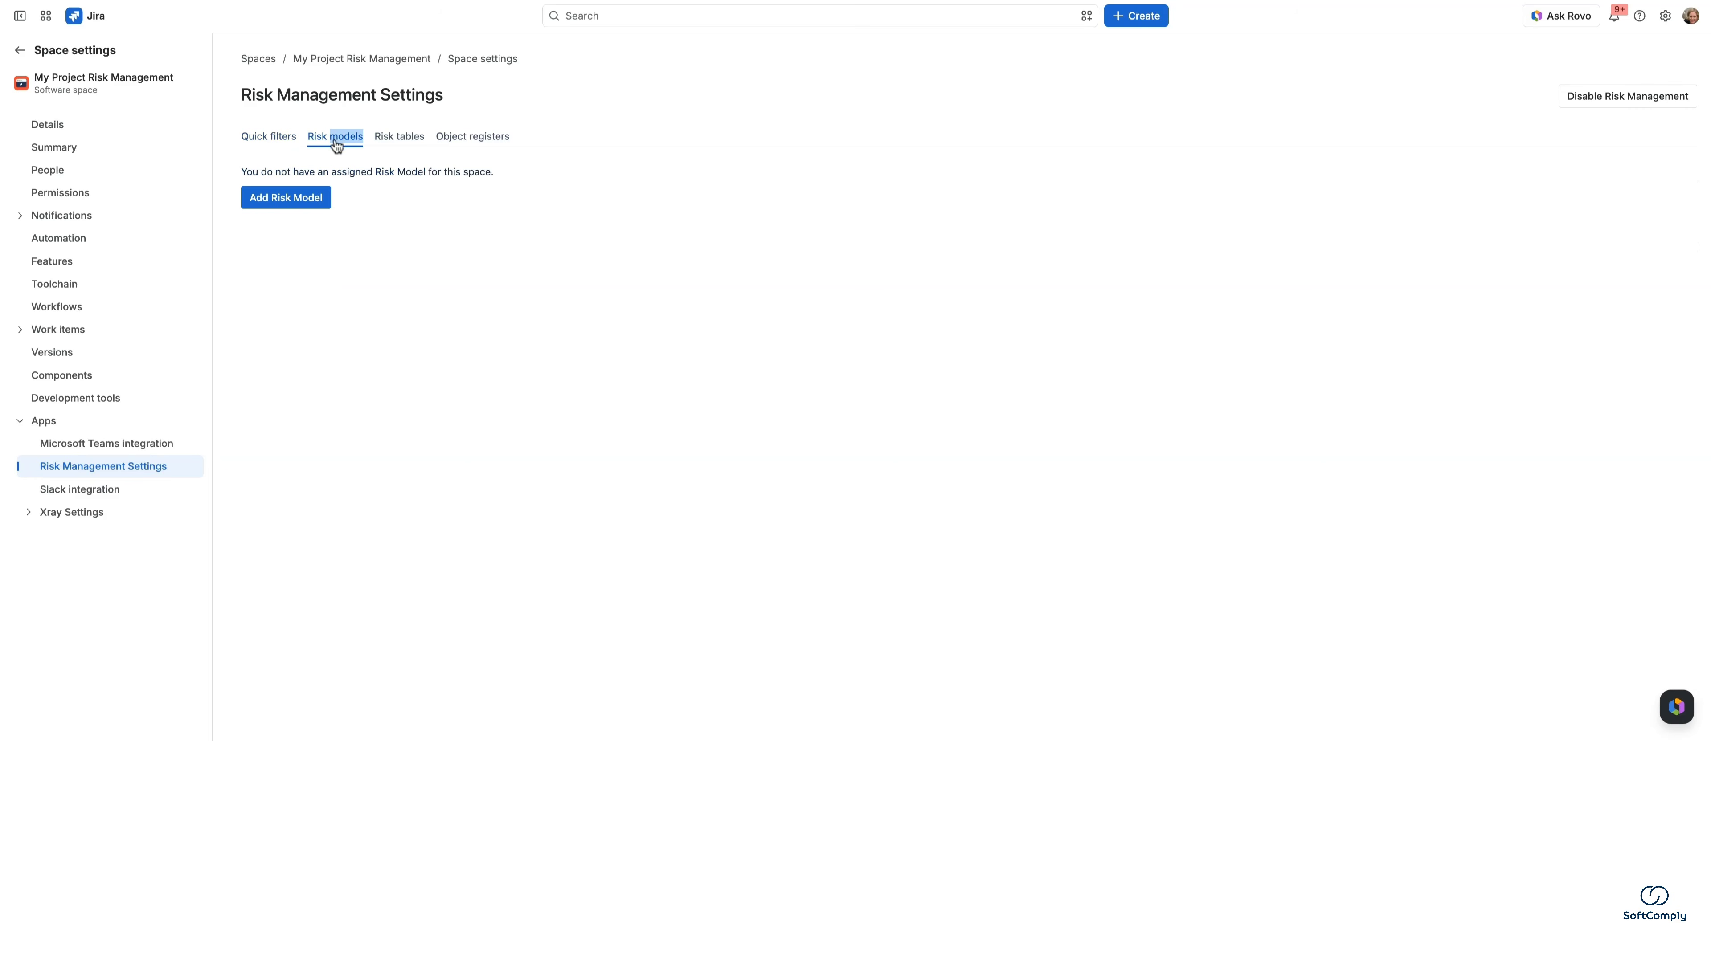
Assign the Simple Project Risks model to the space, with Task as the work item type treated as risks.
{"action": "left_click", "coordinate": [302, 202]}
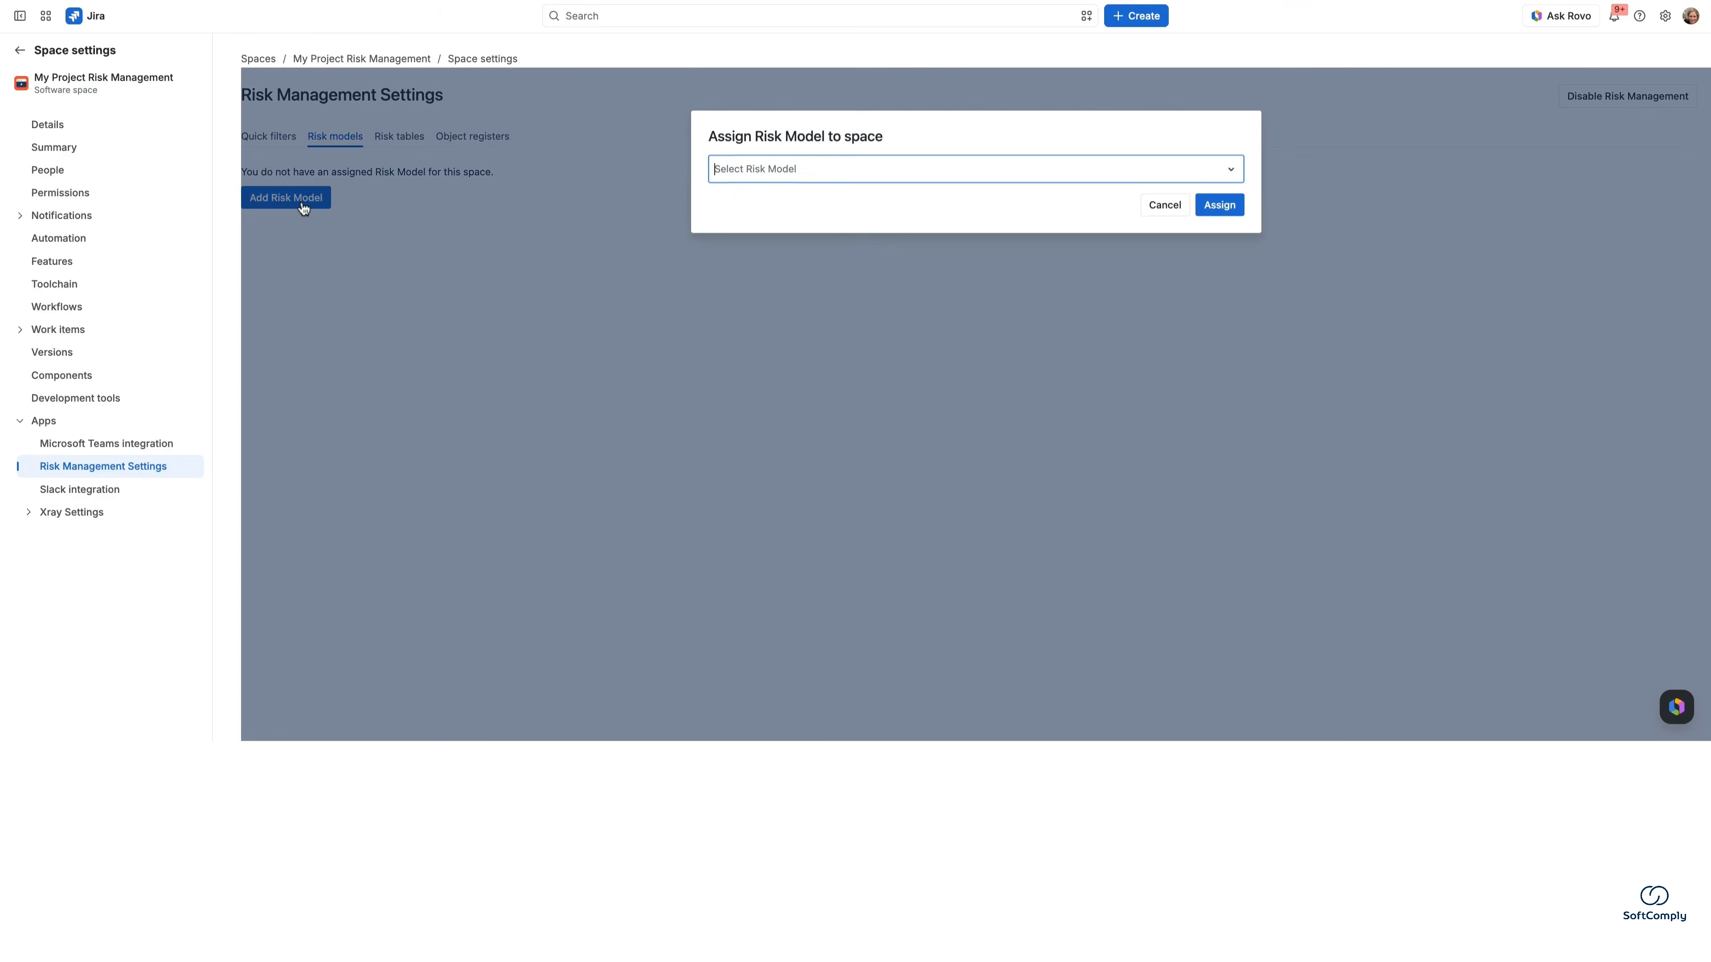
{"action": "left_click", "coordinate": [752, 172]}
{"action": "left_click", "coordinate": [766, 345]}
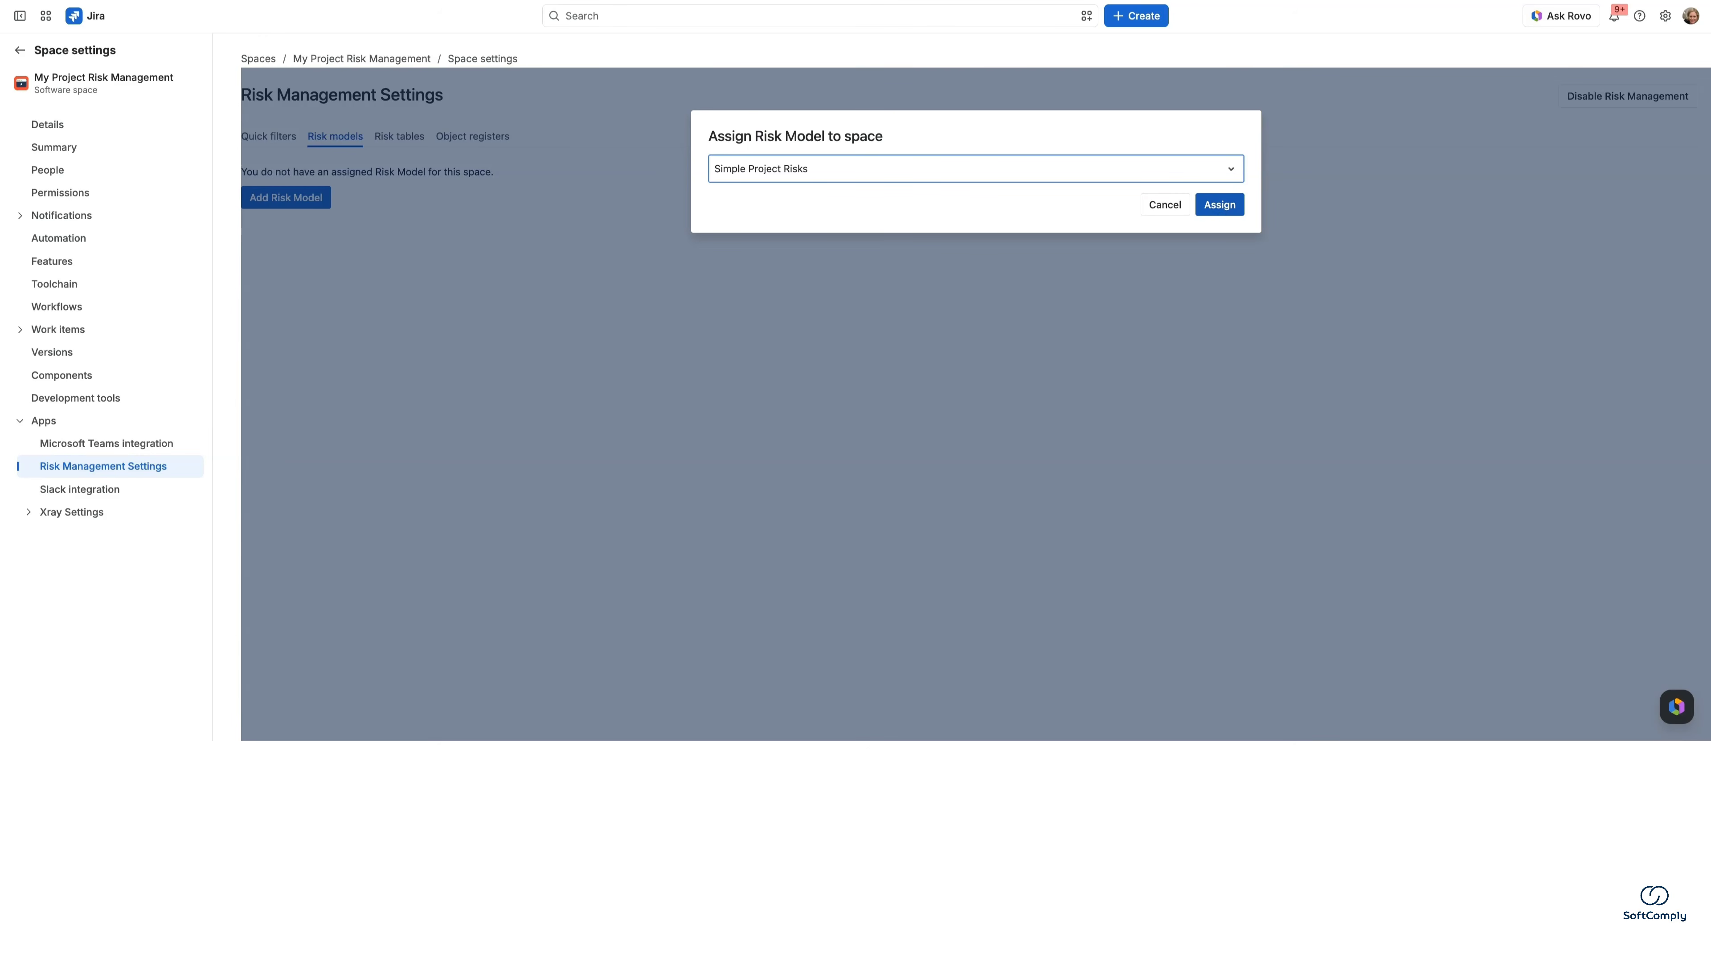
{"action": "left_click", "coordinate": [1219, 204]}
{"action": "left_click", "coordinate": [780, 352]}
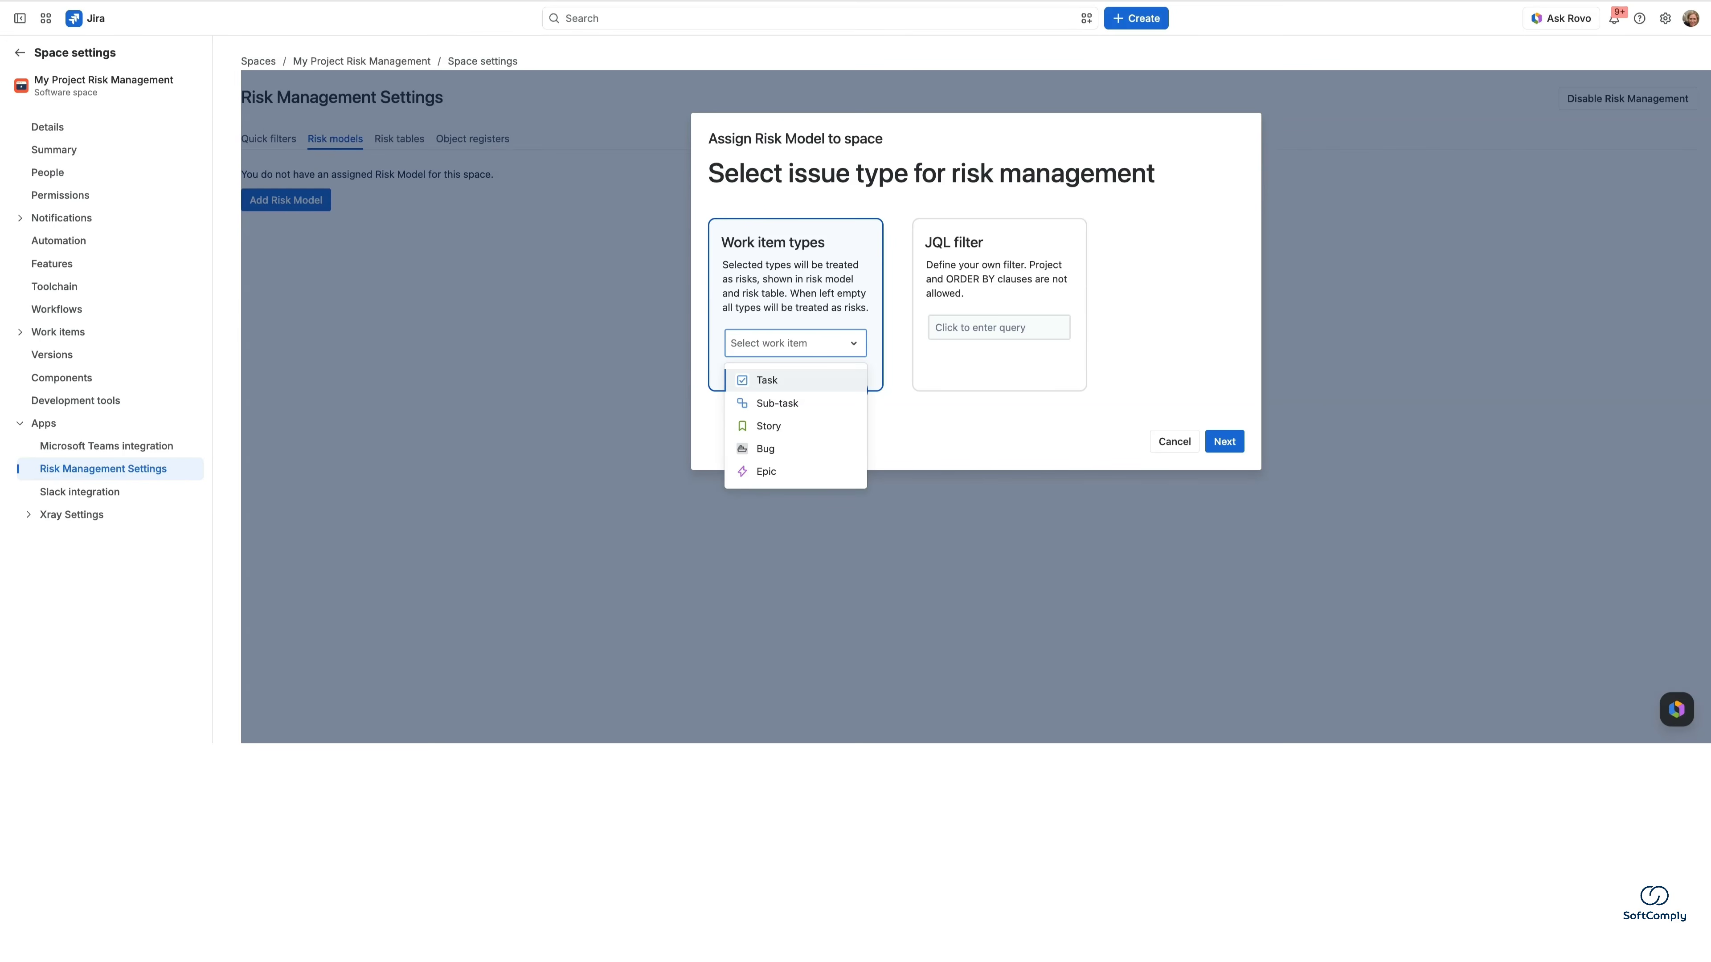
{"action": "left_click", "coordinate": [815, 384]}
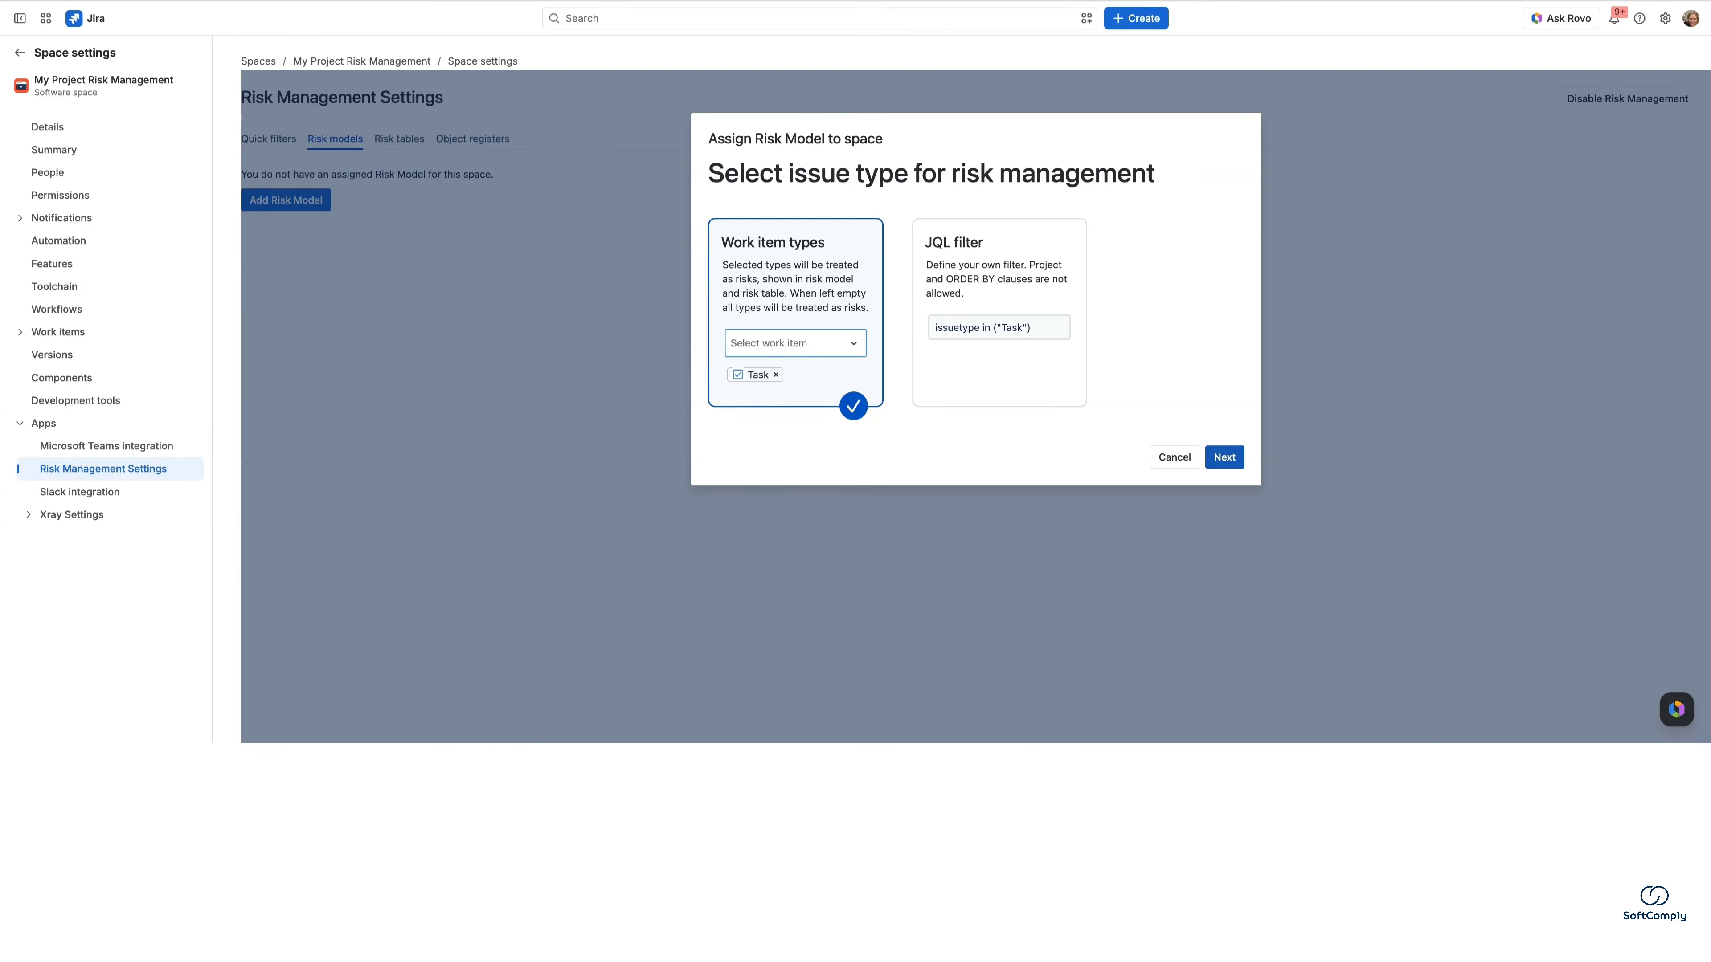
{"action": "key", "text": "Return"}
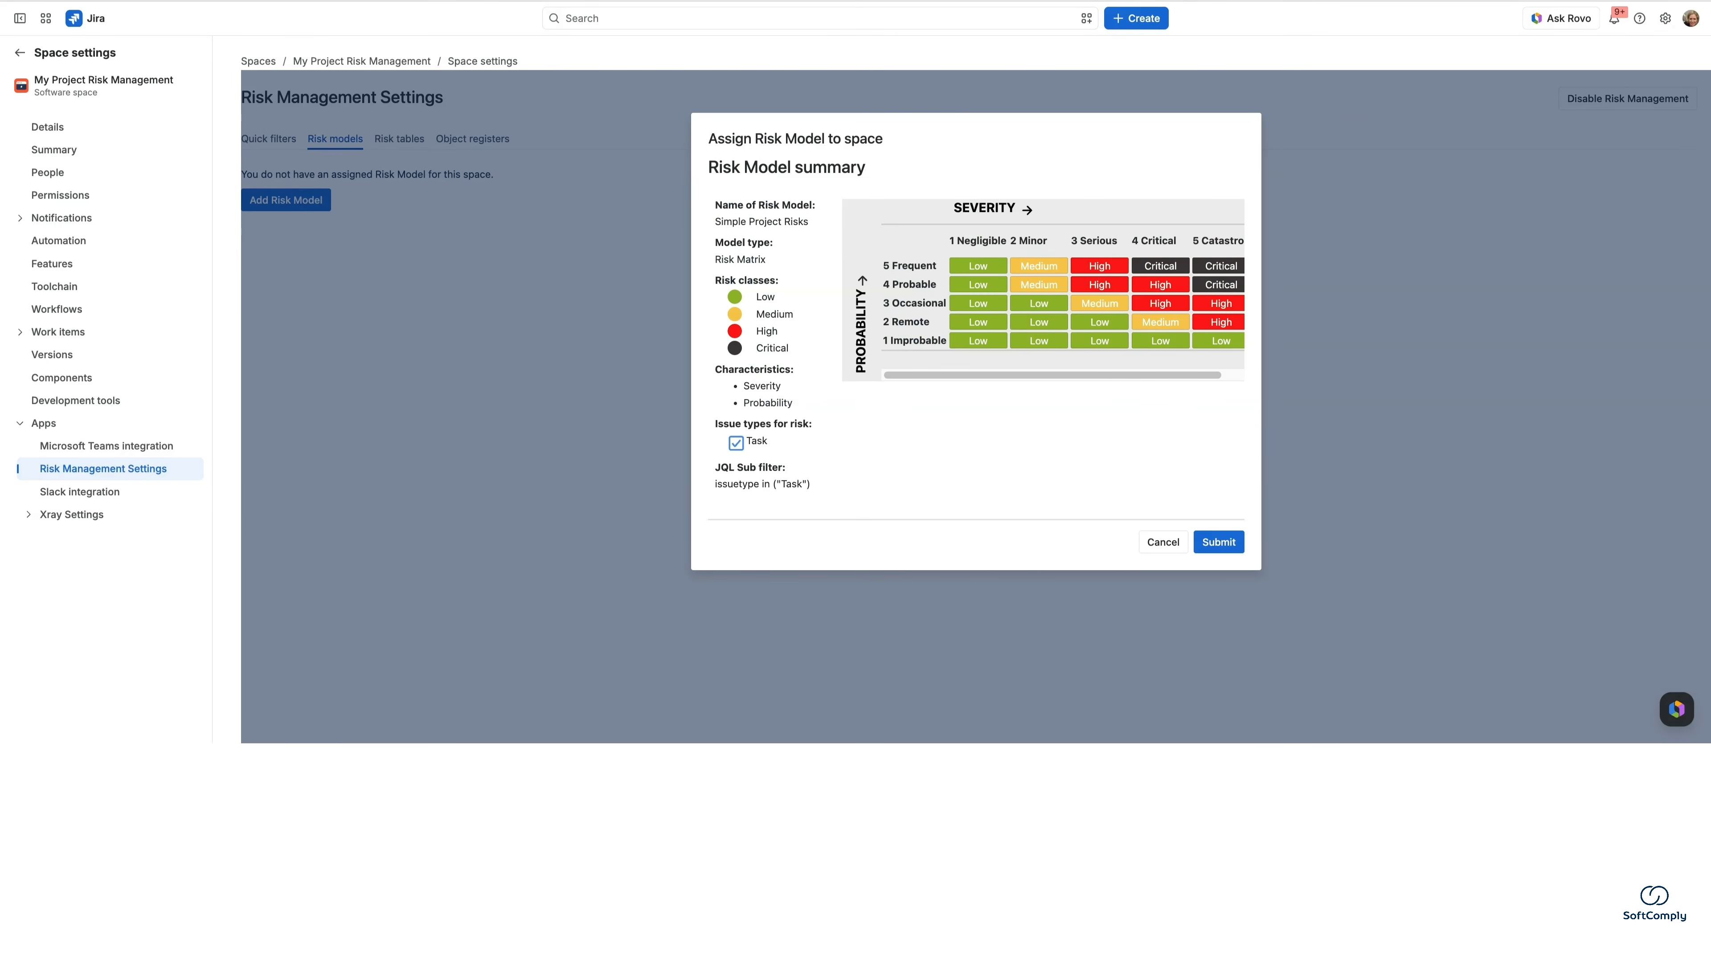
{"action": "left_click", "coordinate": [1229, 546]}
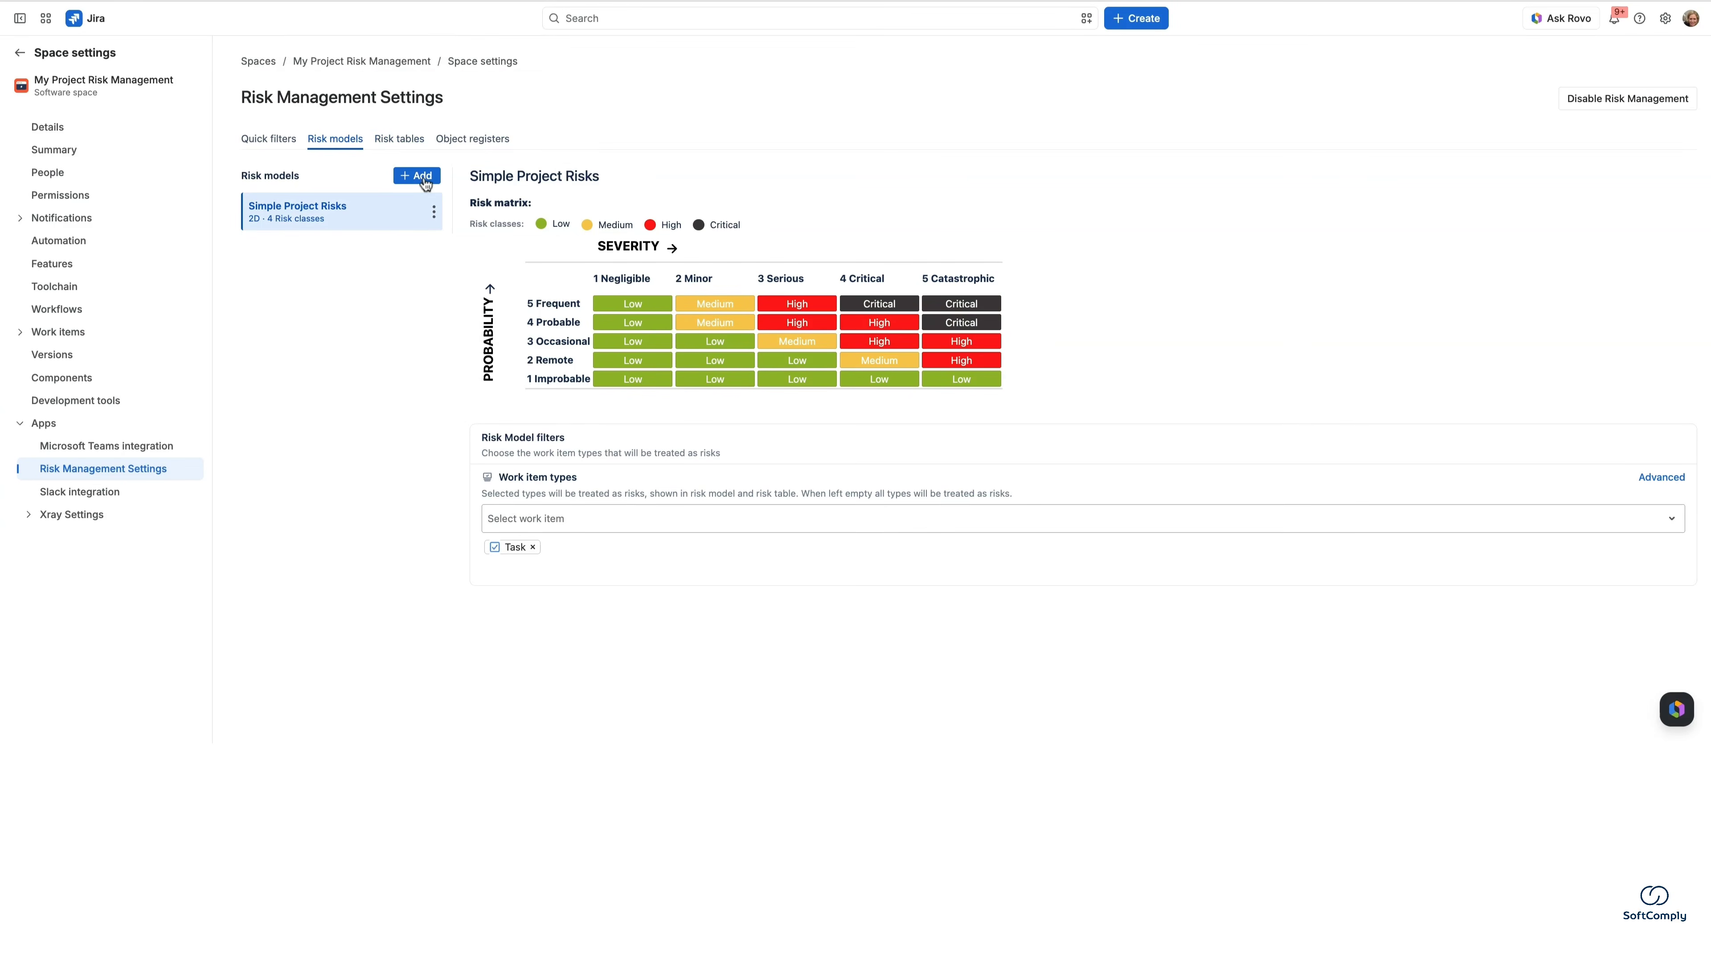
Check the risk table assigned to the space and return to the My Project Risk Management board.
{"action": "left_click", "coordinate": [401, 144]}
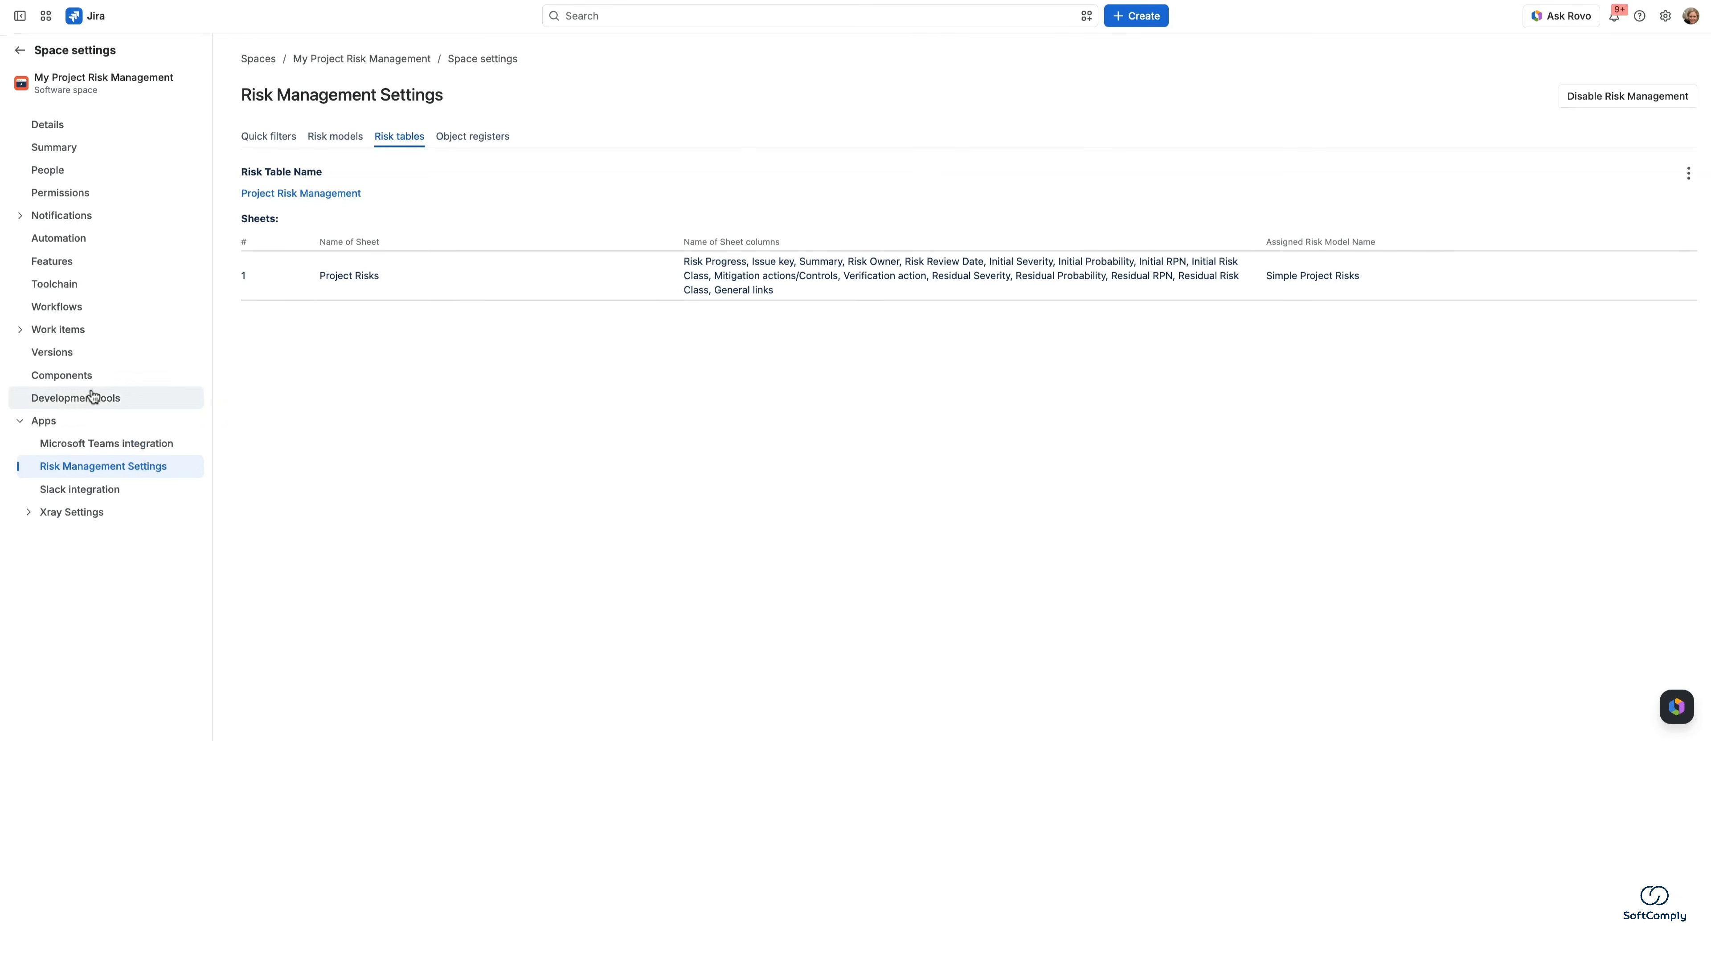
{"action": "left_click", "coordinate": [20, 50]}
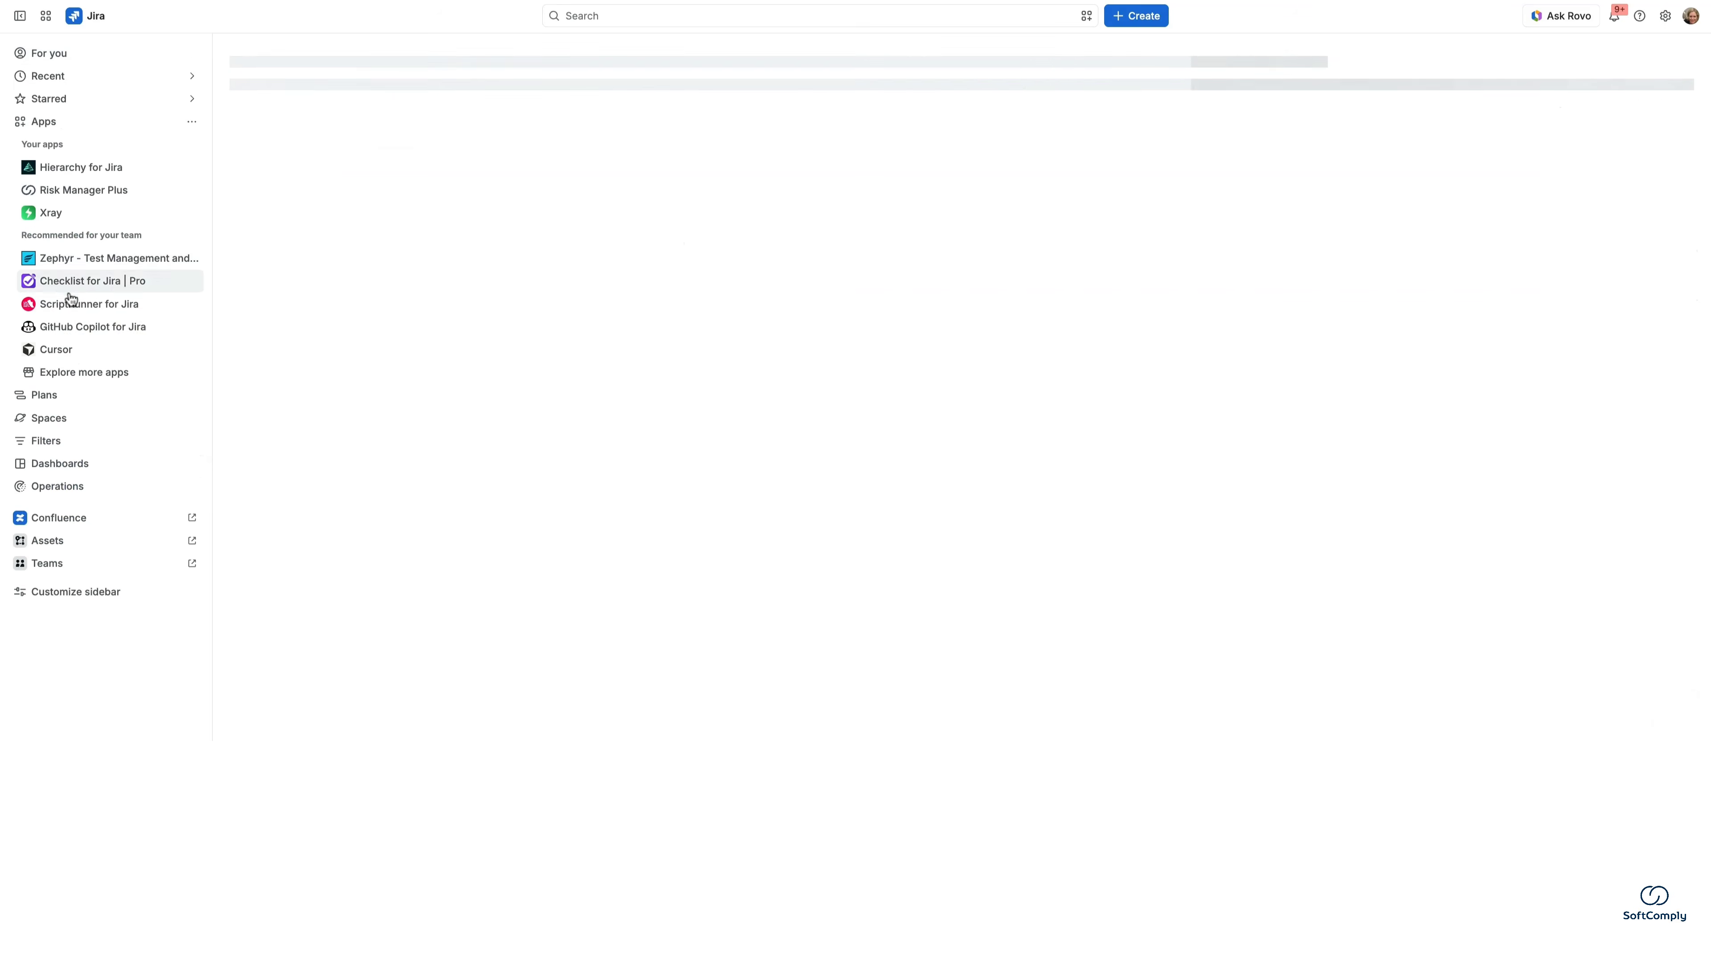
{"action": "left_click", "coordinate": [101, 463]}
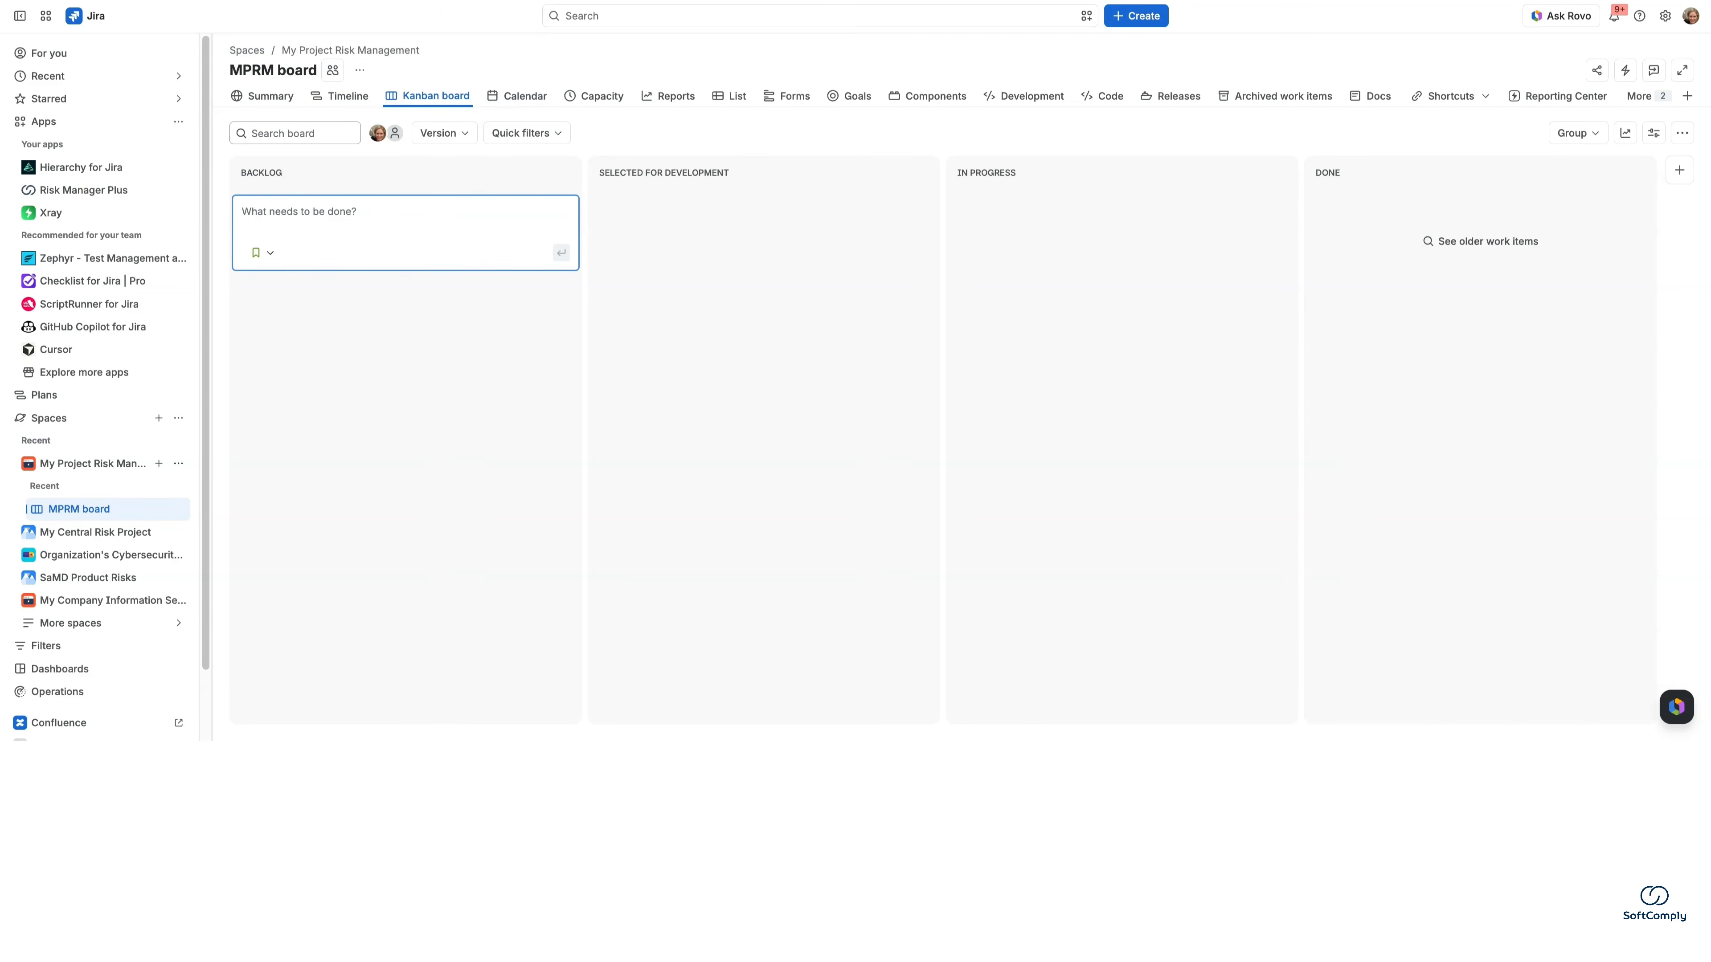
Move Risk Management out of the overflow items and place it directly after Timeline in the space navigation.
{"action": "left_click", "coordinate": [1641, 101]}
{"action": "left_click", "coordinate": [1640, 101]}
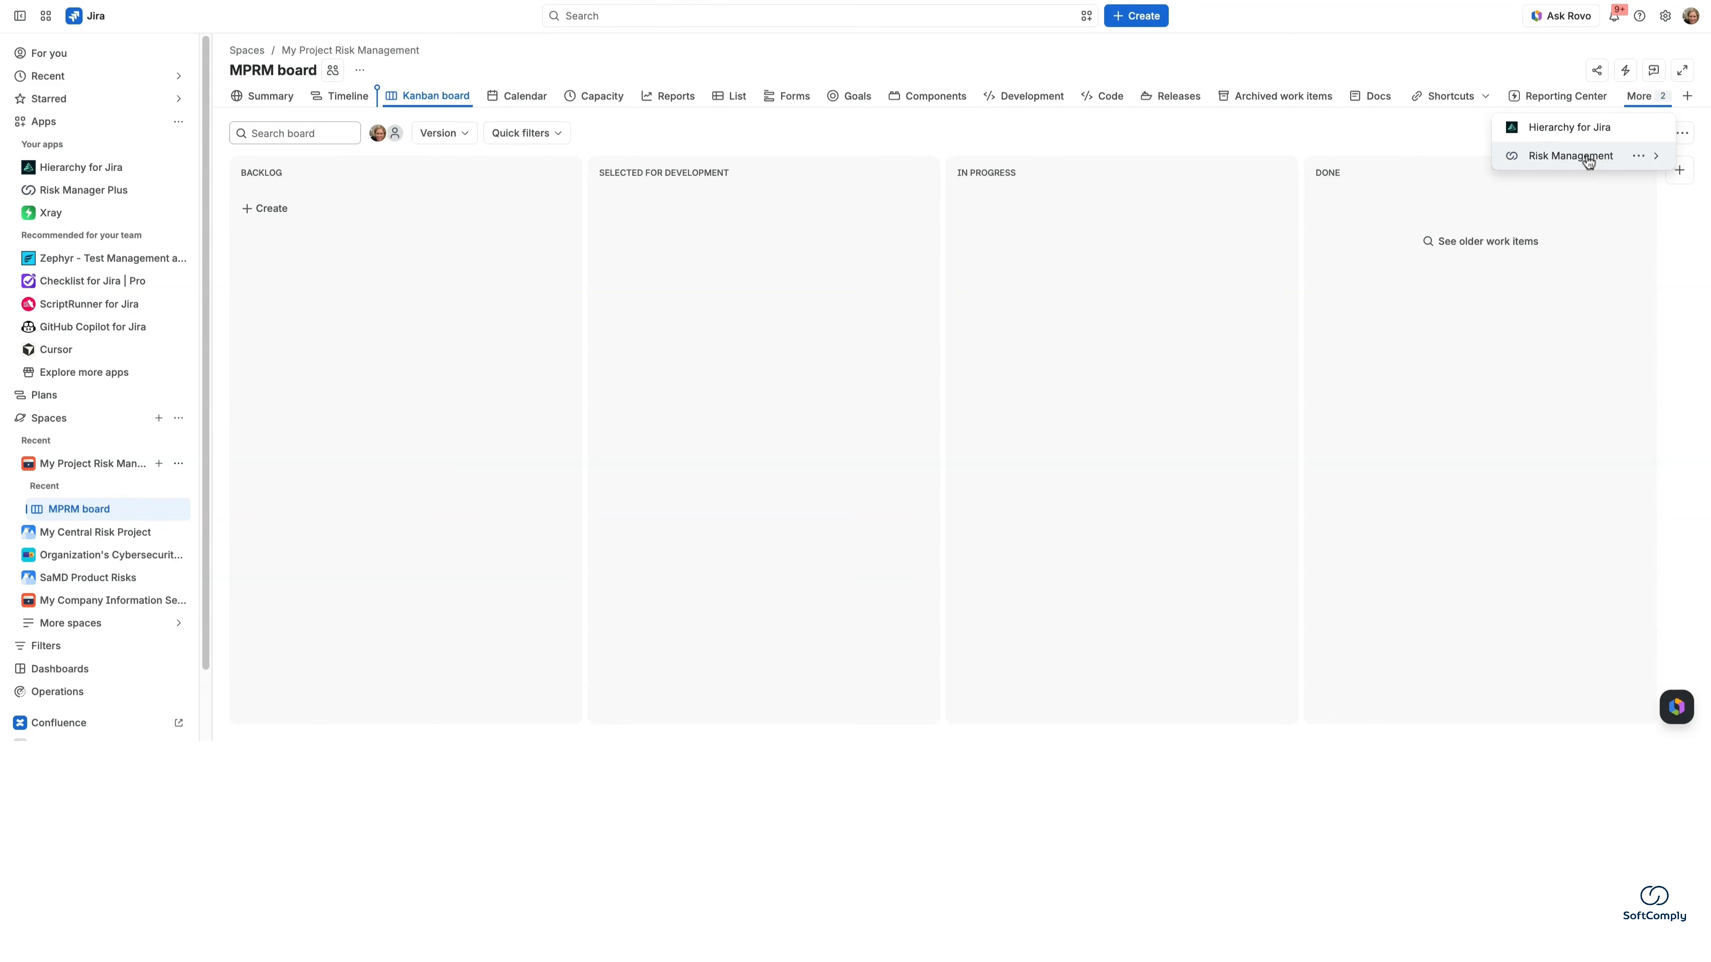
{"action": "left_click_drag", "start_coordinate": [1586, 158], "coordinate": [418, 100]}
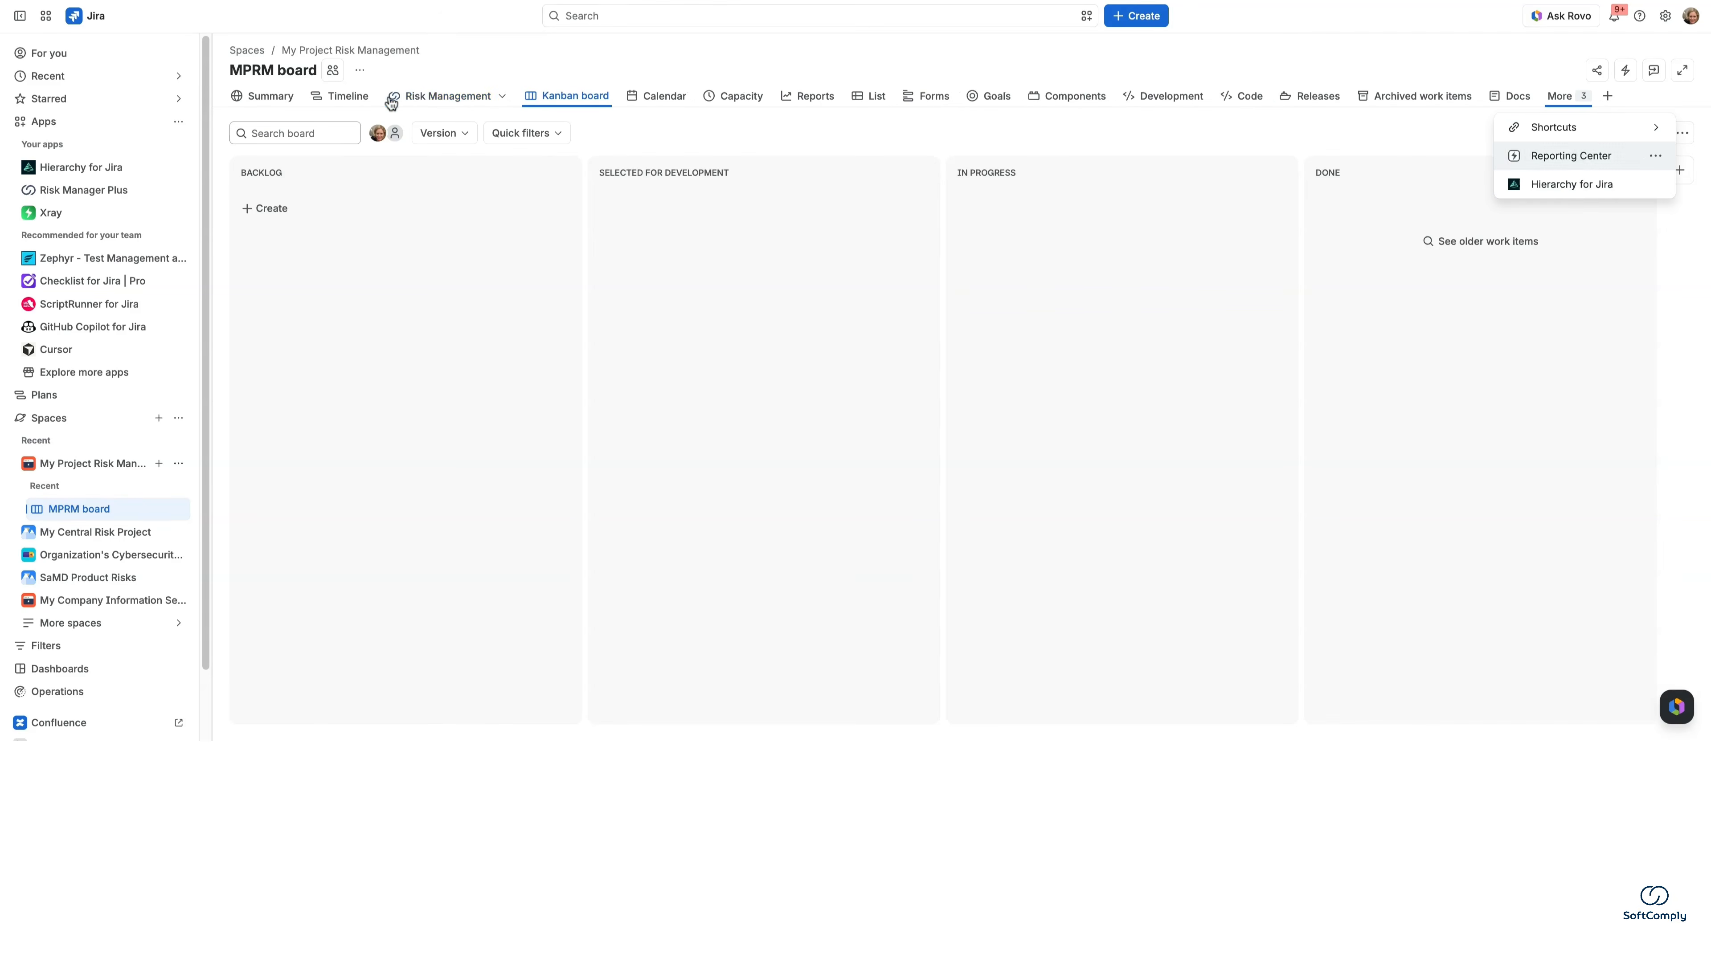
Open the space's risk table and create a Task risk named Budget on the Project Risks sheet.
{"action": "left_click", "coordinate": [417, 100]}
{"action": "left_click", "coordinate": [433, 164]}
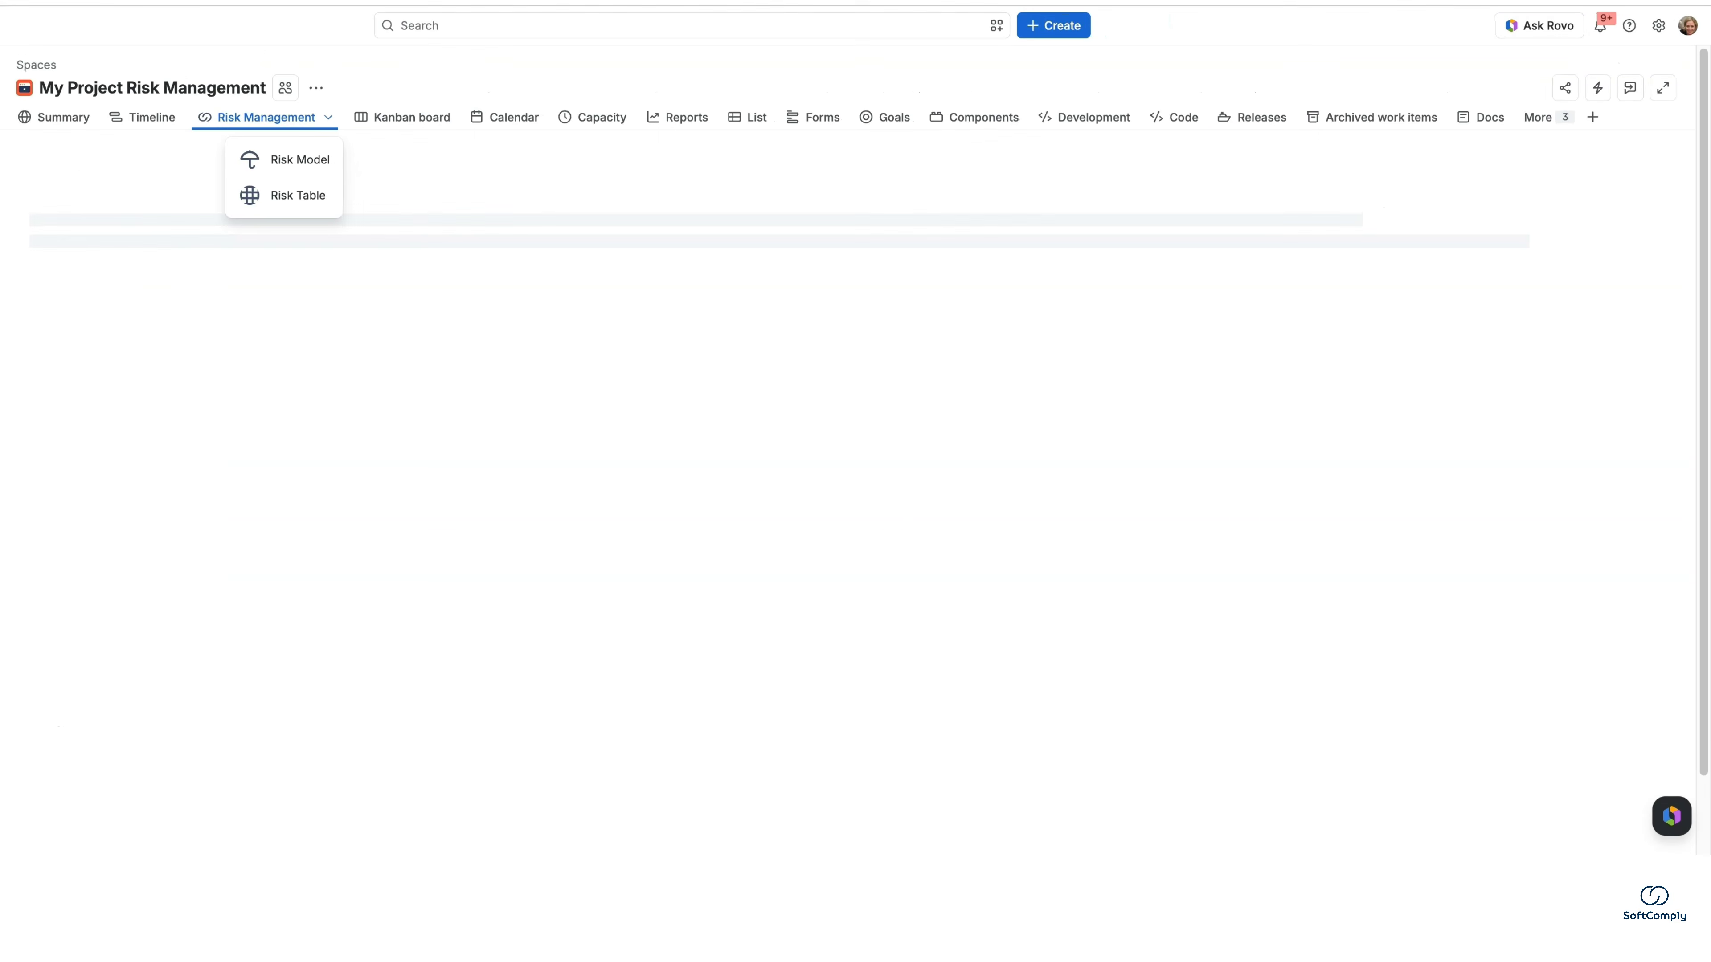
{"action": "left_click", "coordinate": [1145, 61]}
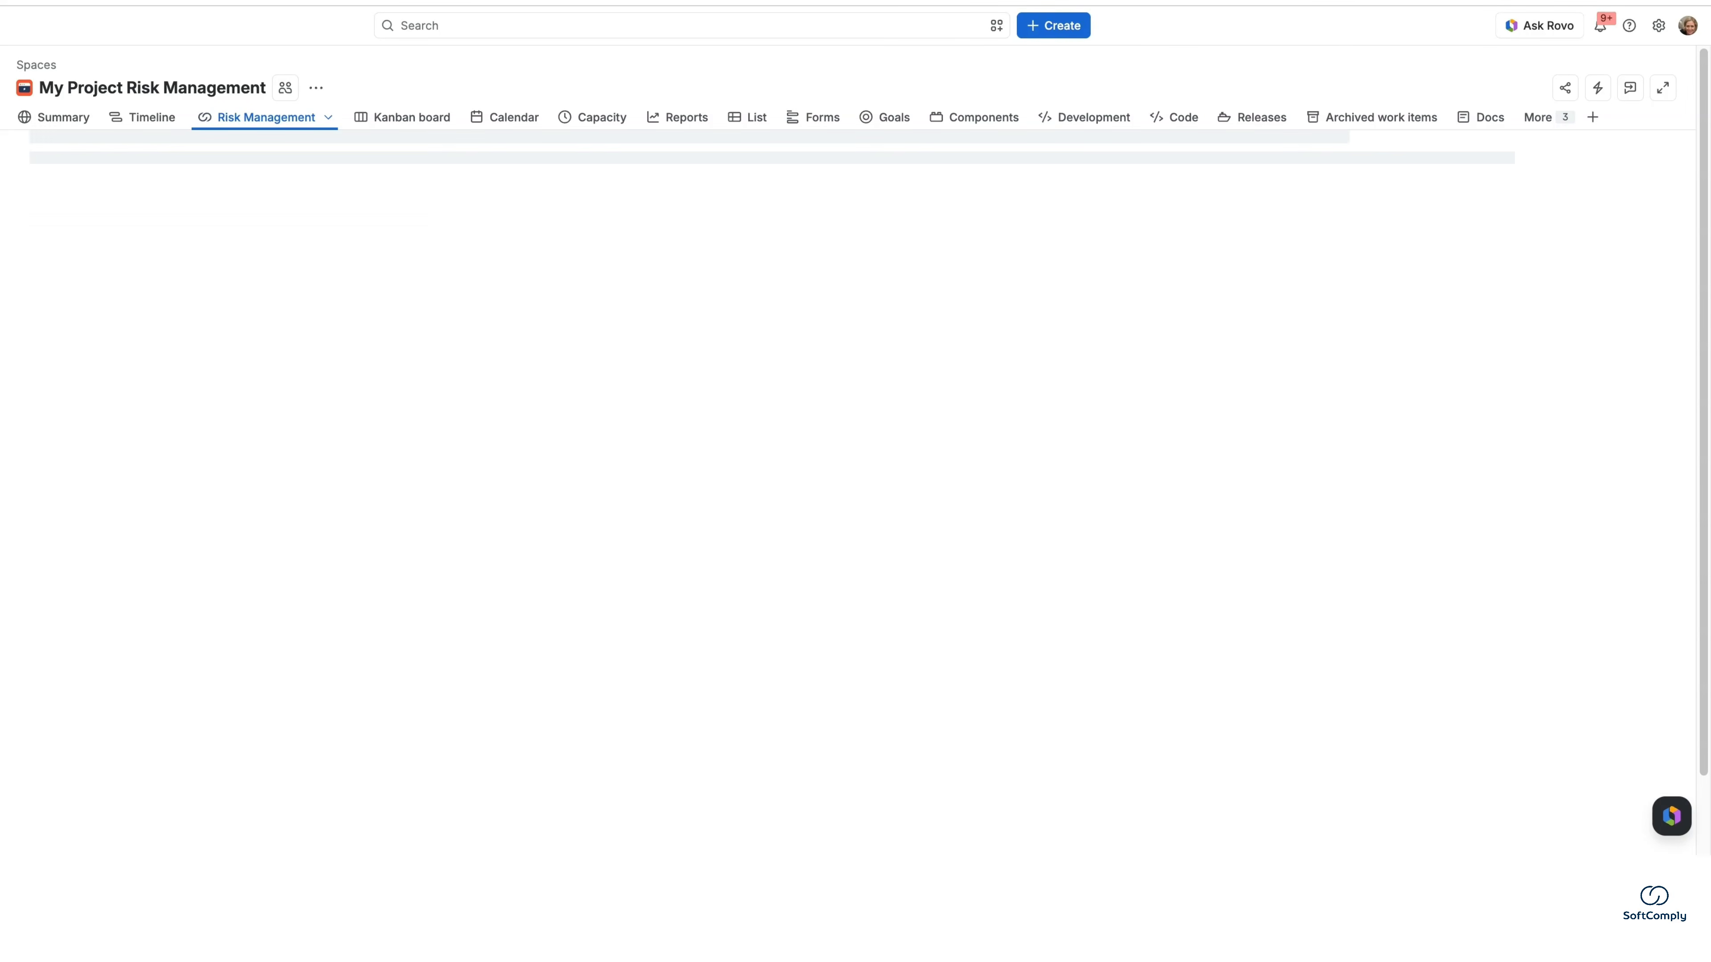
{"action": "left_click", "coordinate": [198, 848]}
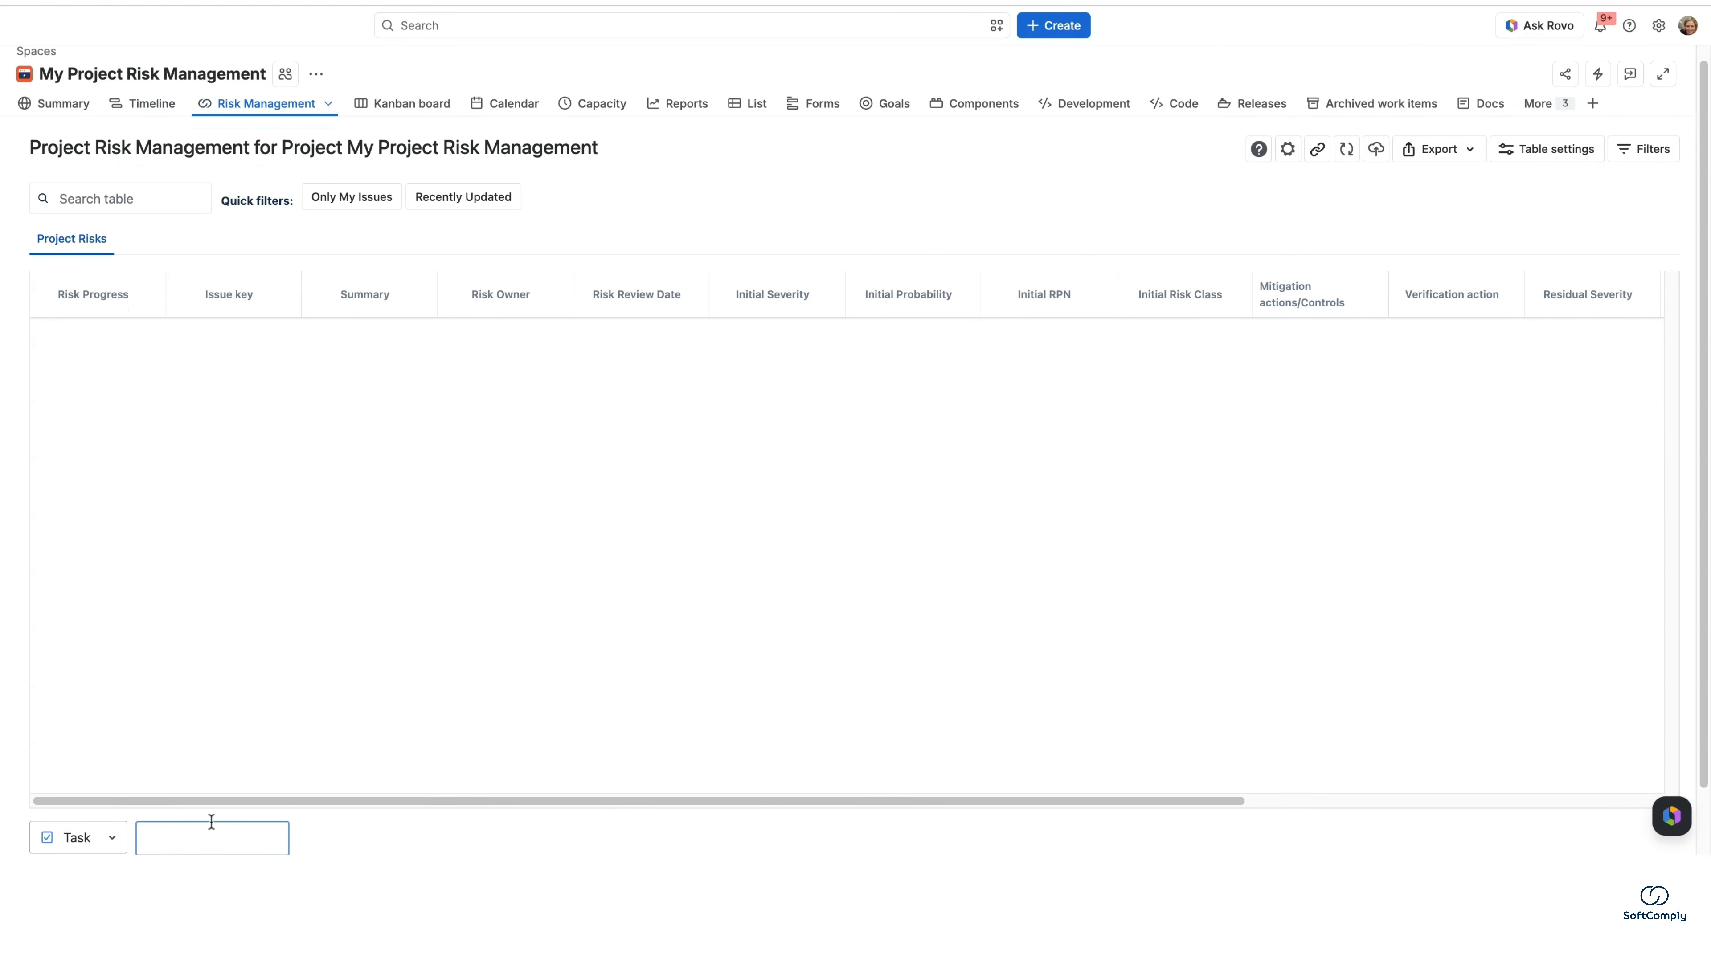
{"action": "type", "text": "Budget"}
{"action": "key", "text": "Return"}
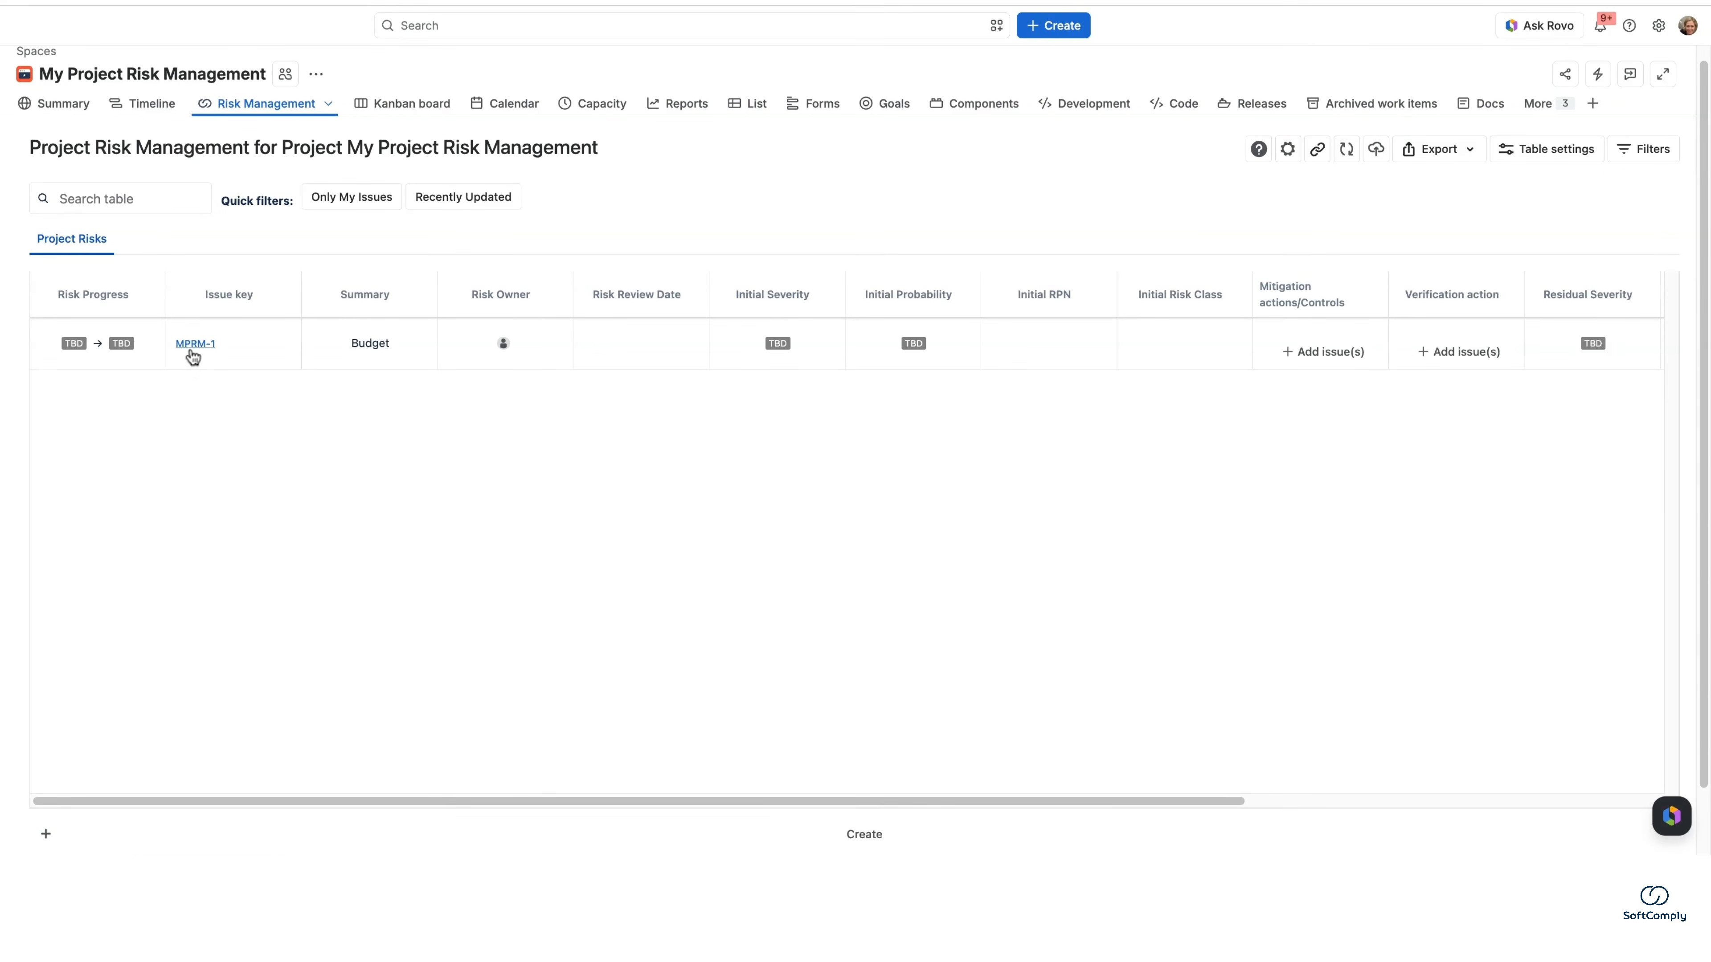
Choose a Risk Owner for the Budget risk and set its Risk Review Date to 2 September 2026.
{"action": "left_click", "coordinate": [504, 348]}
{"action": "left_click", "coordinate": [506, 364]}
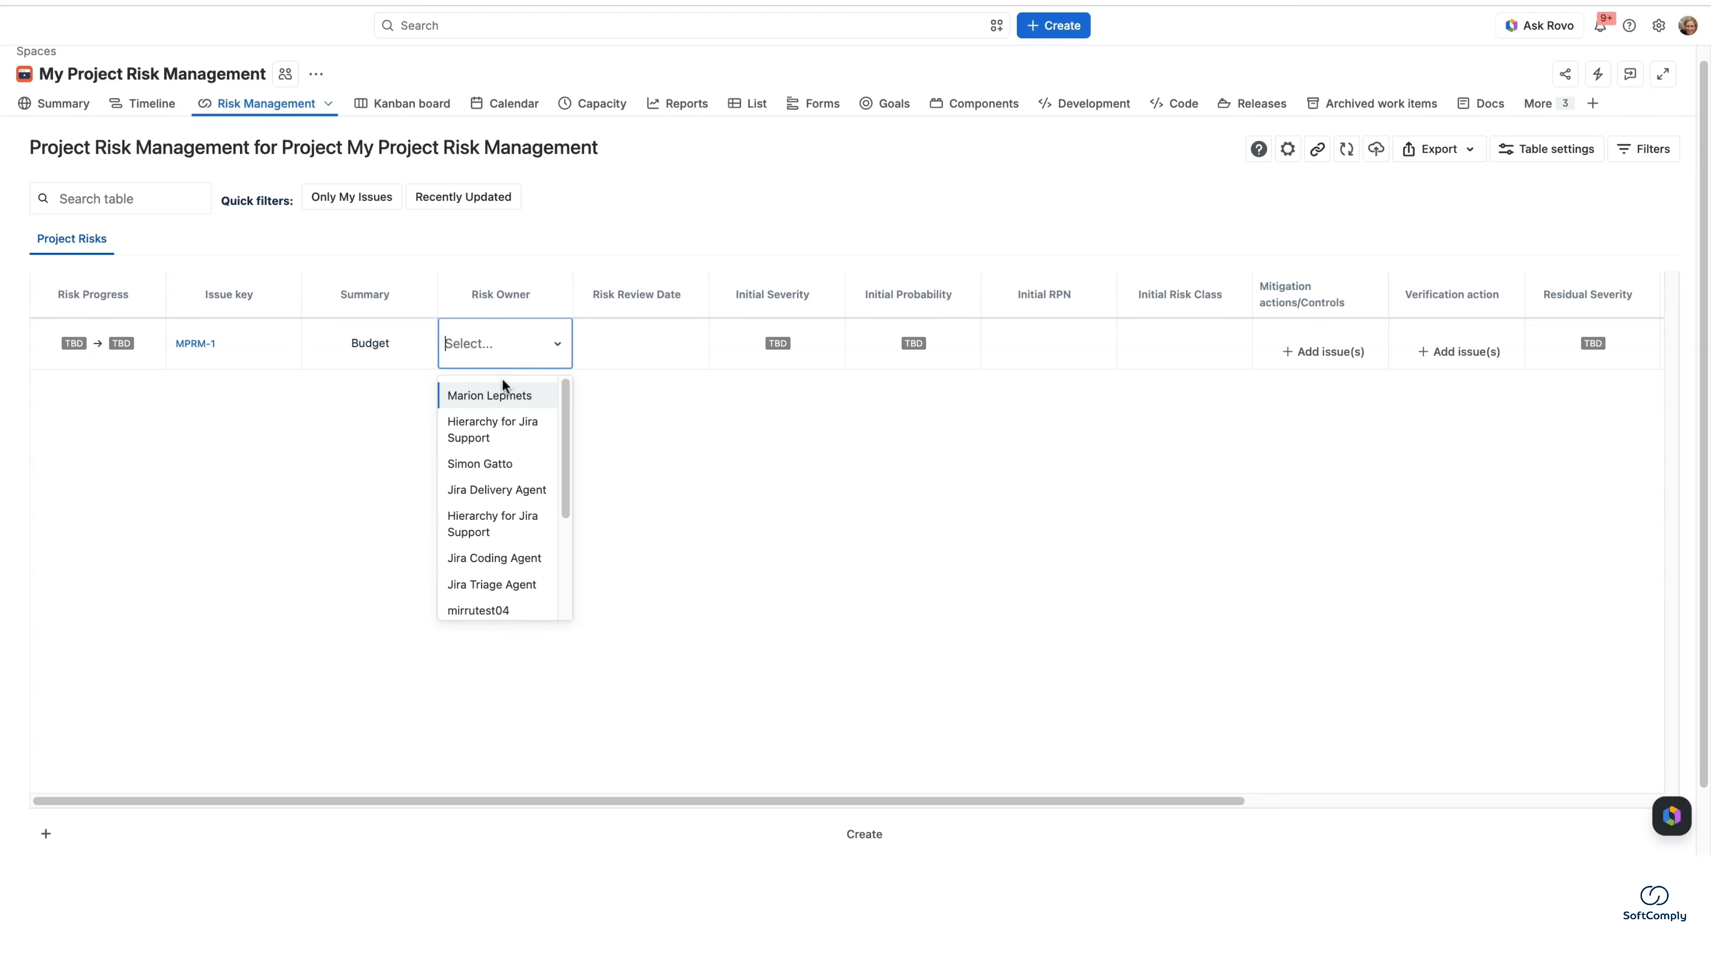
{"action": "left_click", "coordinate": [506, 398]}
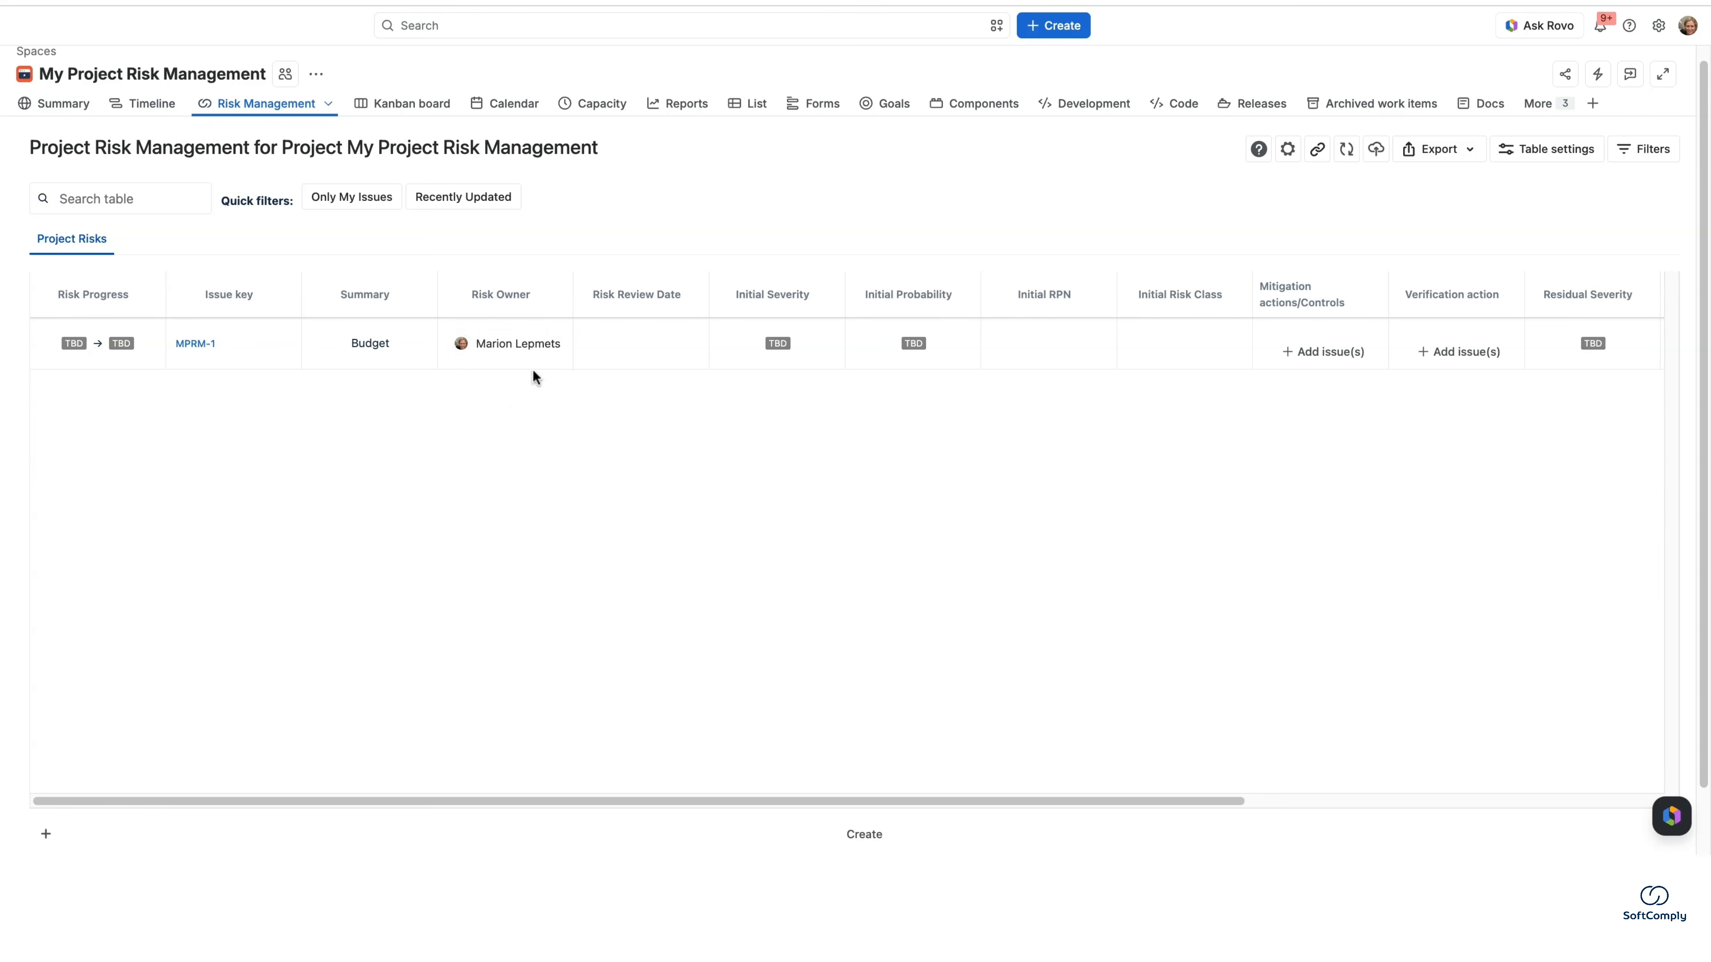
{"action": "left_click", "coordinate": [647, 357]}
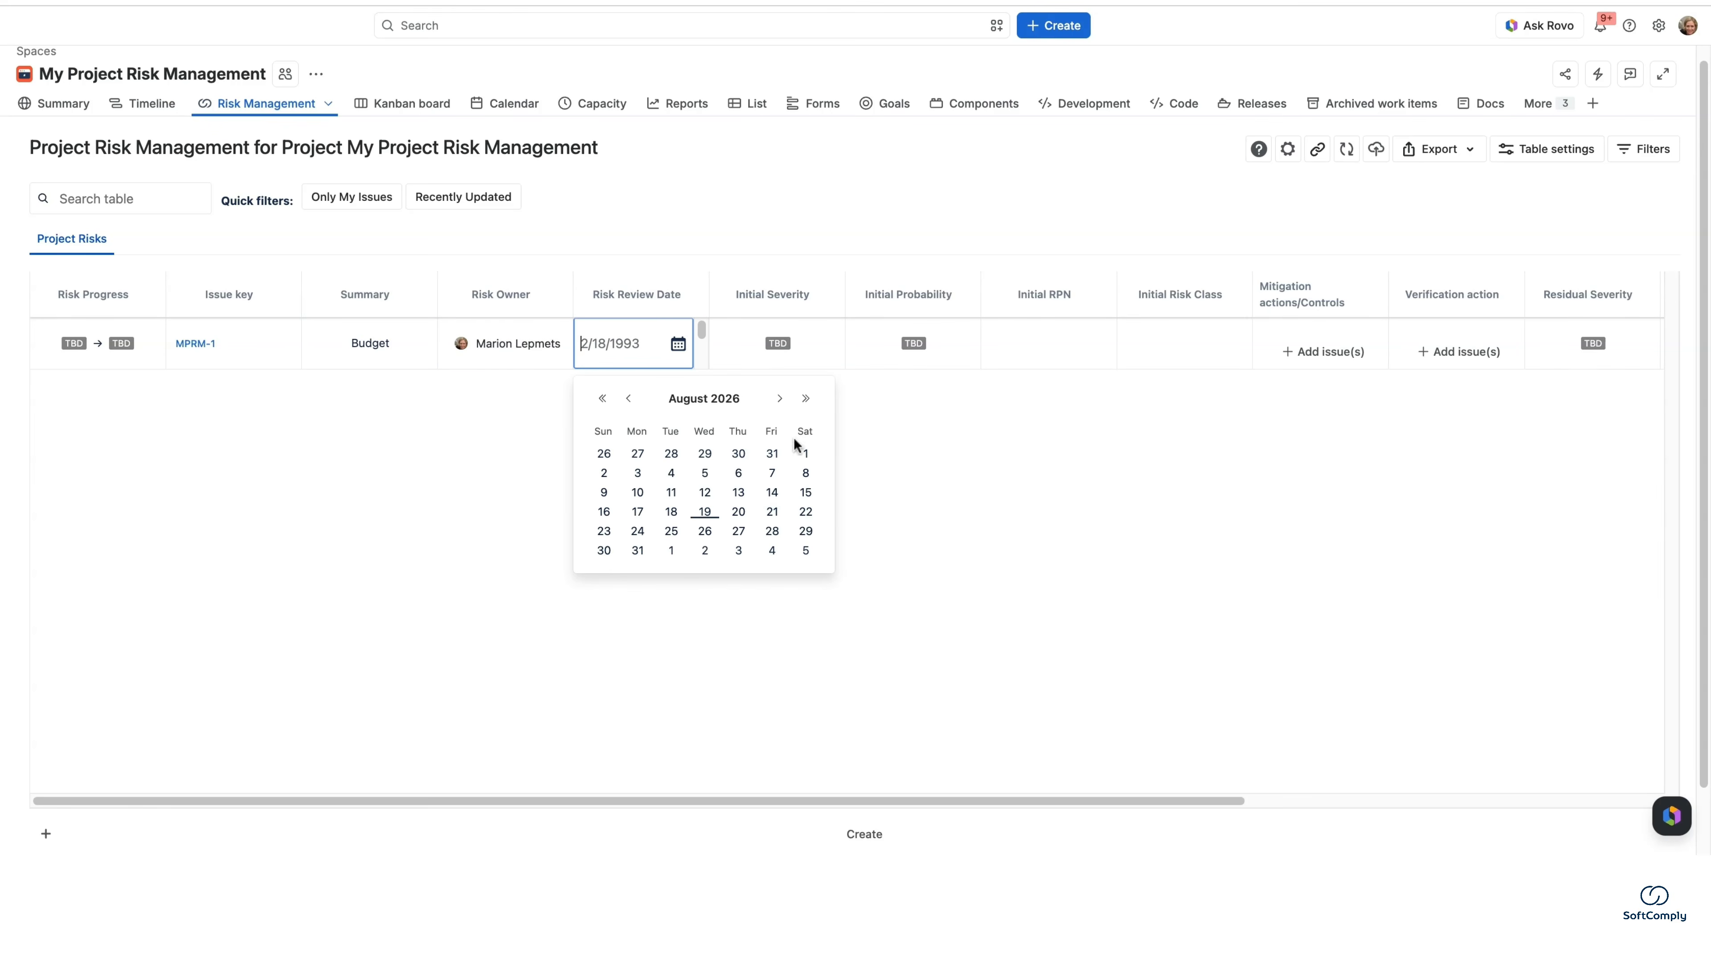
{"action": "left_click", "coordinate": [704, 551]}
{"action": "left_click", "coordinate": [784, 352]}
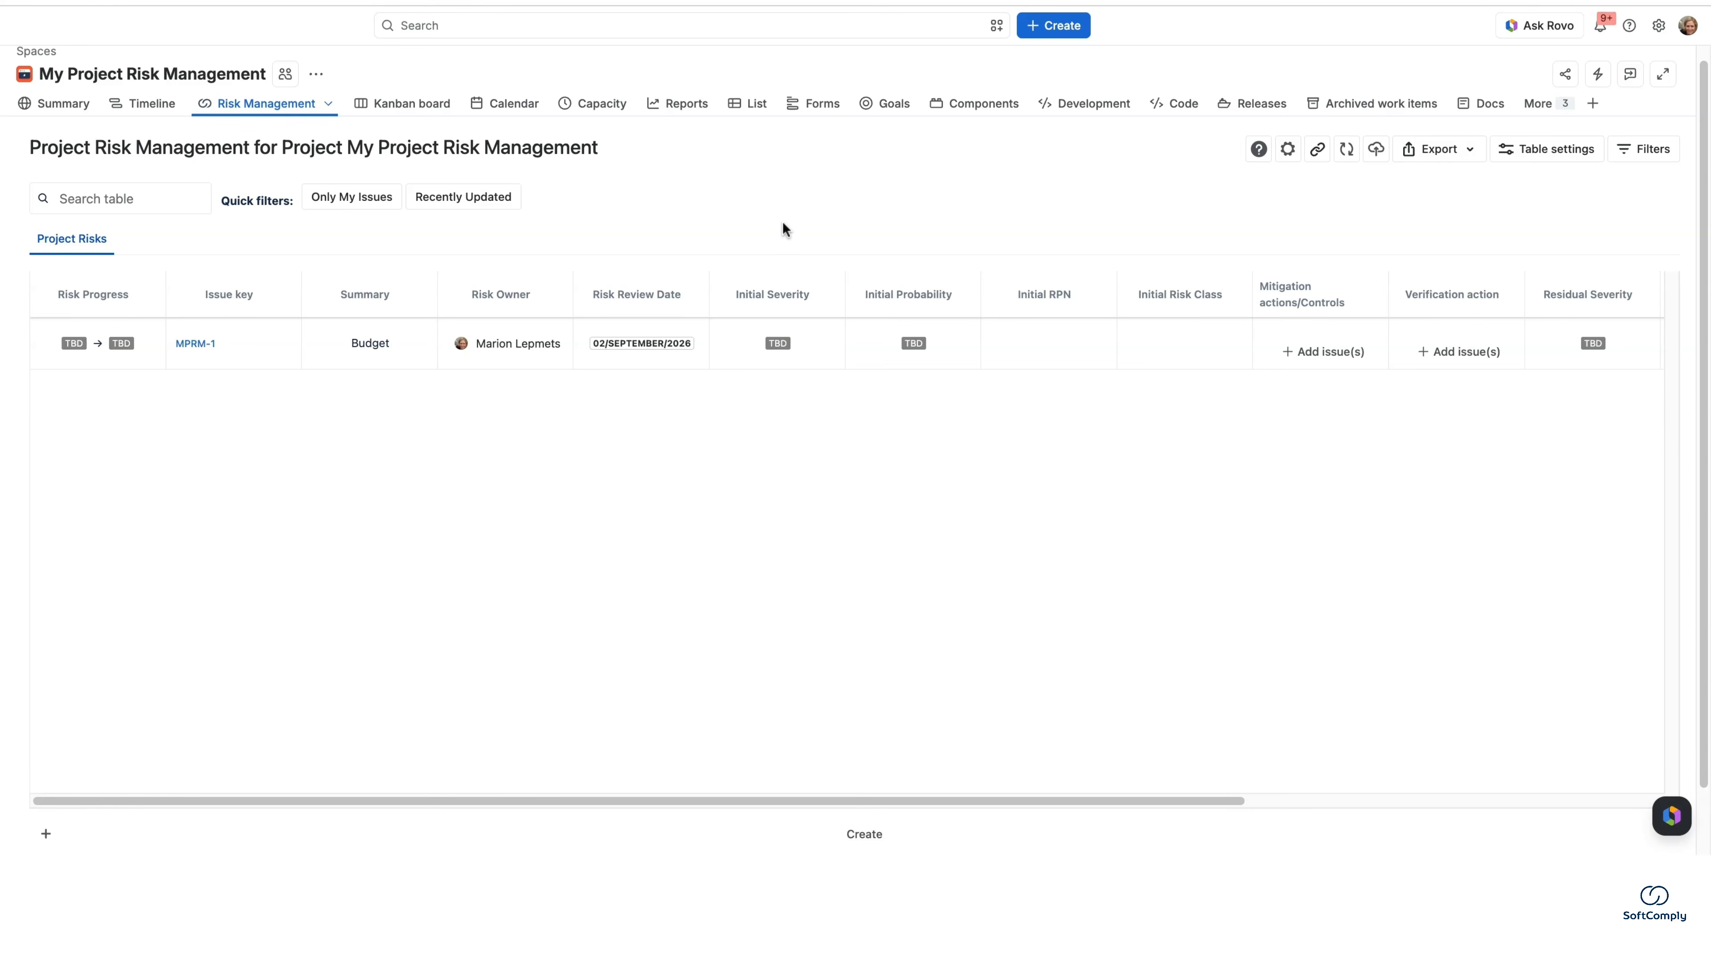
Open the Budget work item and display its Risk Values section.
{"action": "scroll", "coordinate": [250, 353], "scroll_direction": "down", "scroll_amount": 1}
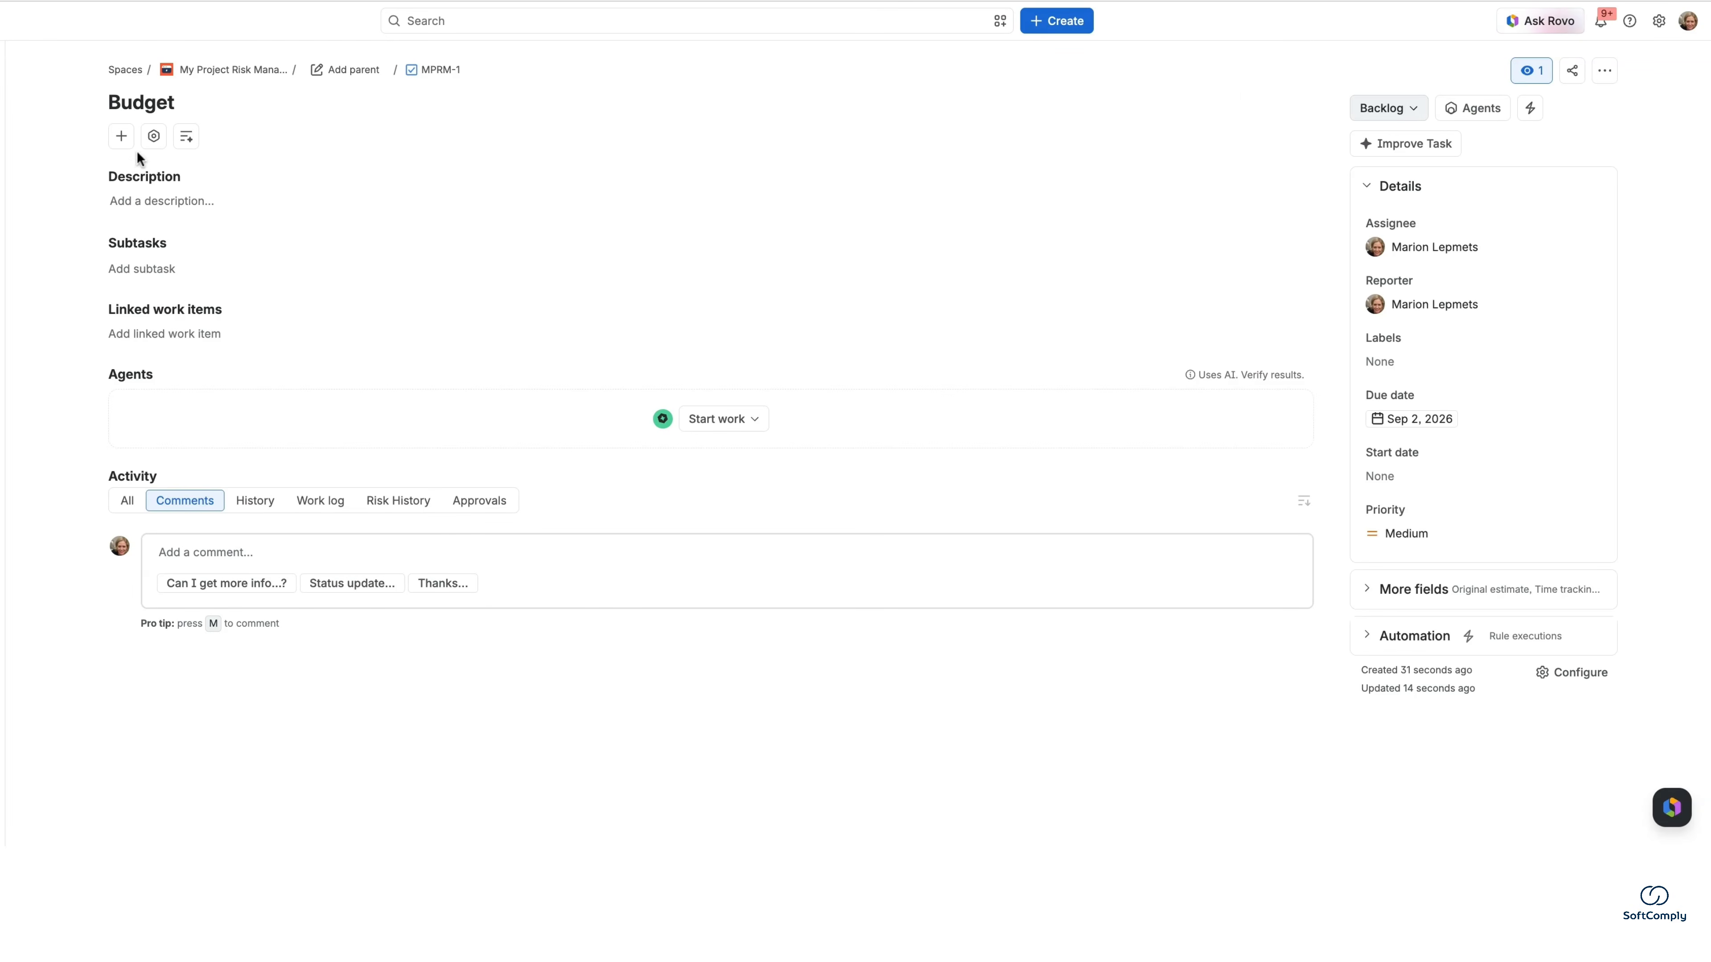
{"action": "left_click", "coordinate": [154, 137]}
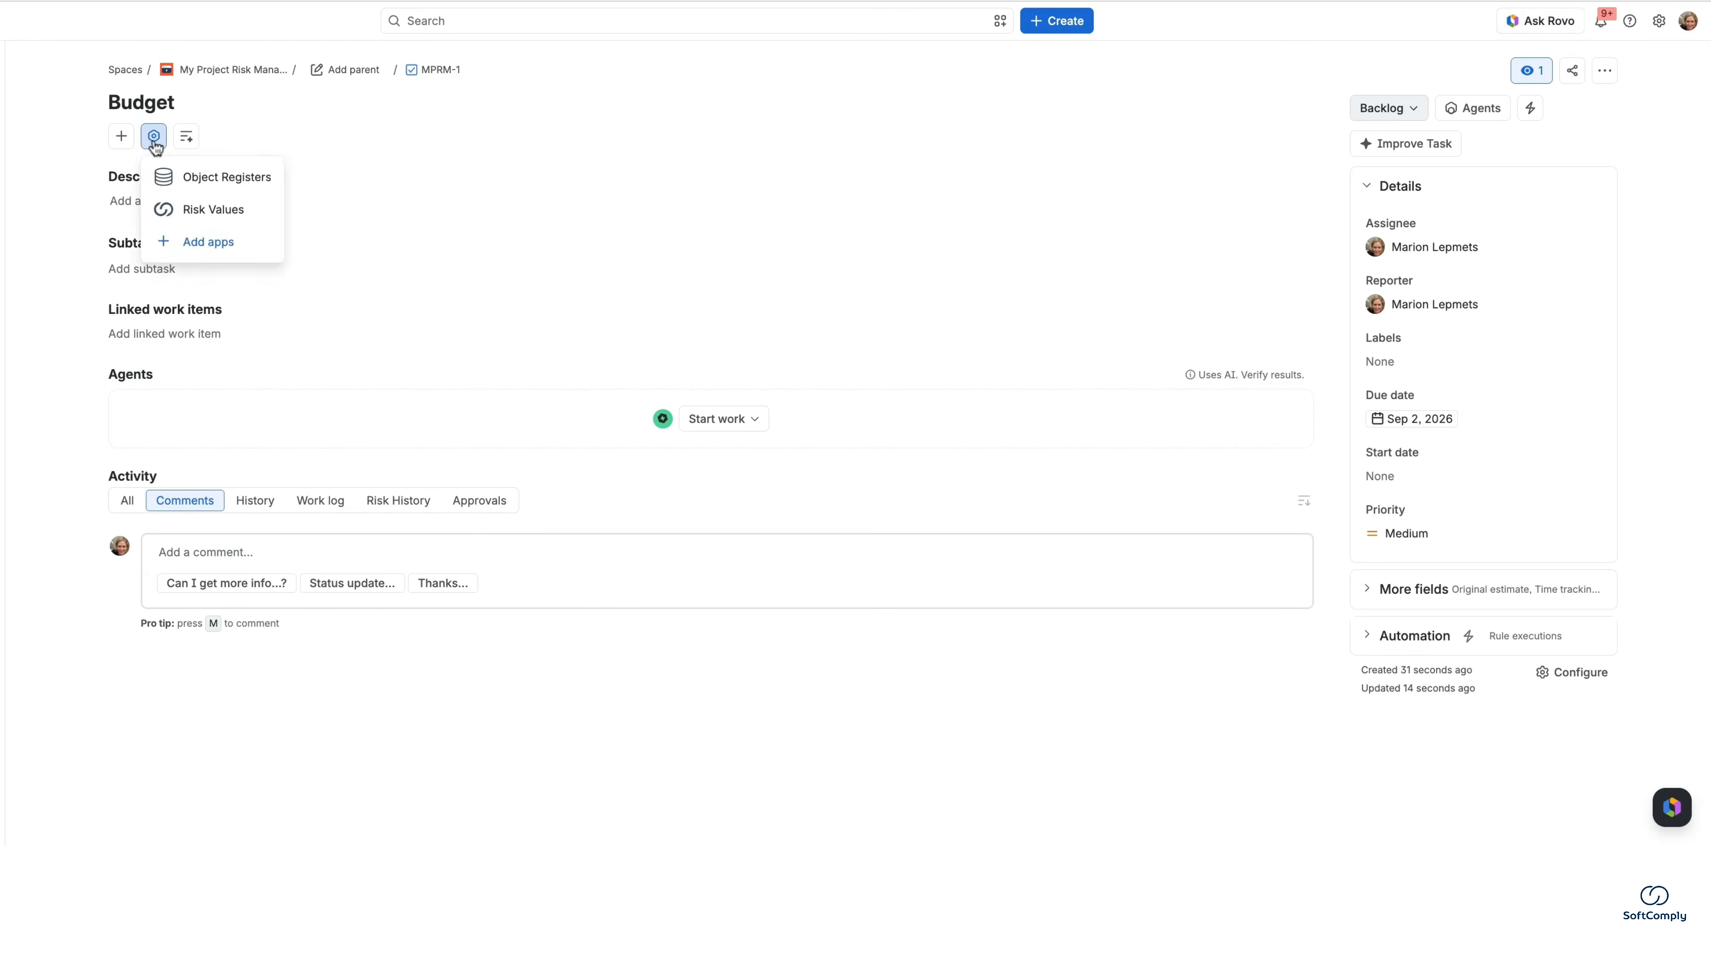
{"action": "left_click", "coordinate": [210, 212]}
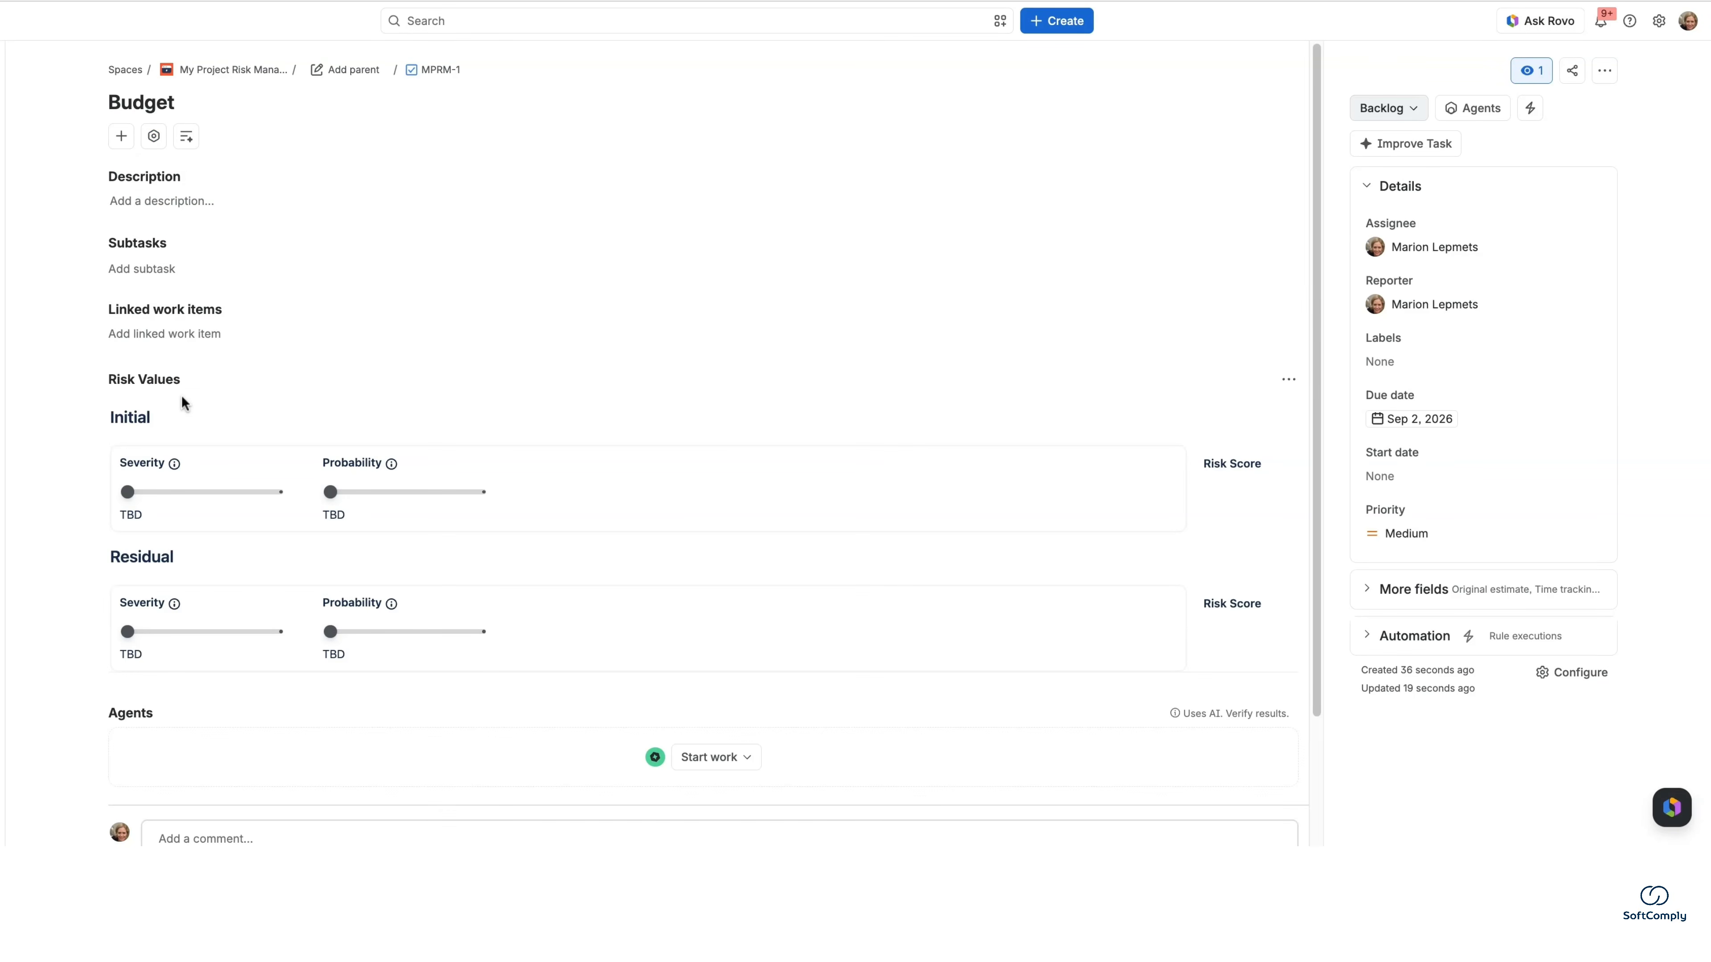
Set the Budget risk's initial Severity to 2 - Minor and Probability to 2 - Remote, then reload the space's risk table.
{"action": "left_click", "coordinate": [197, 492]}
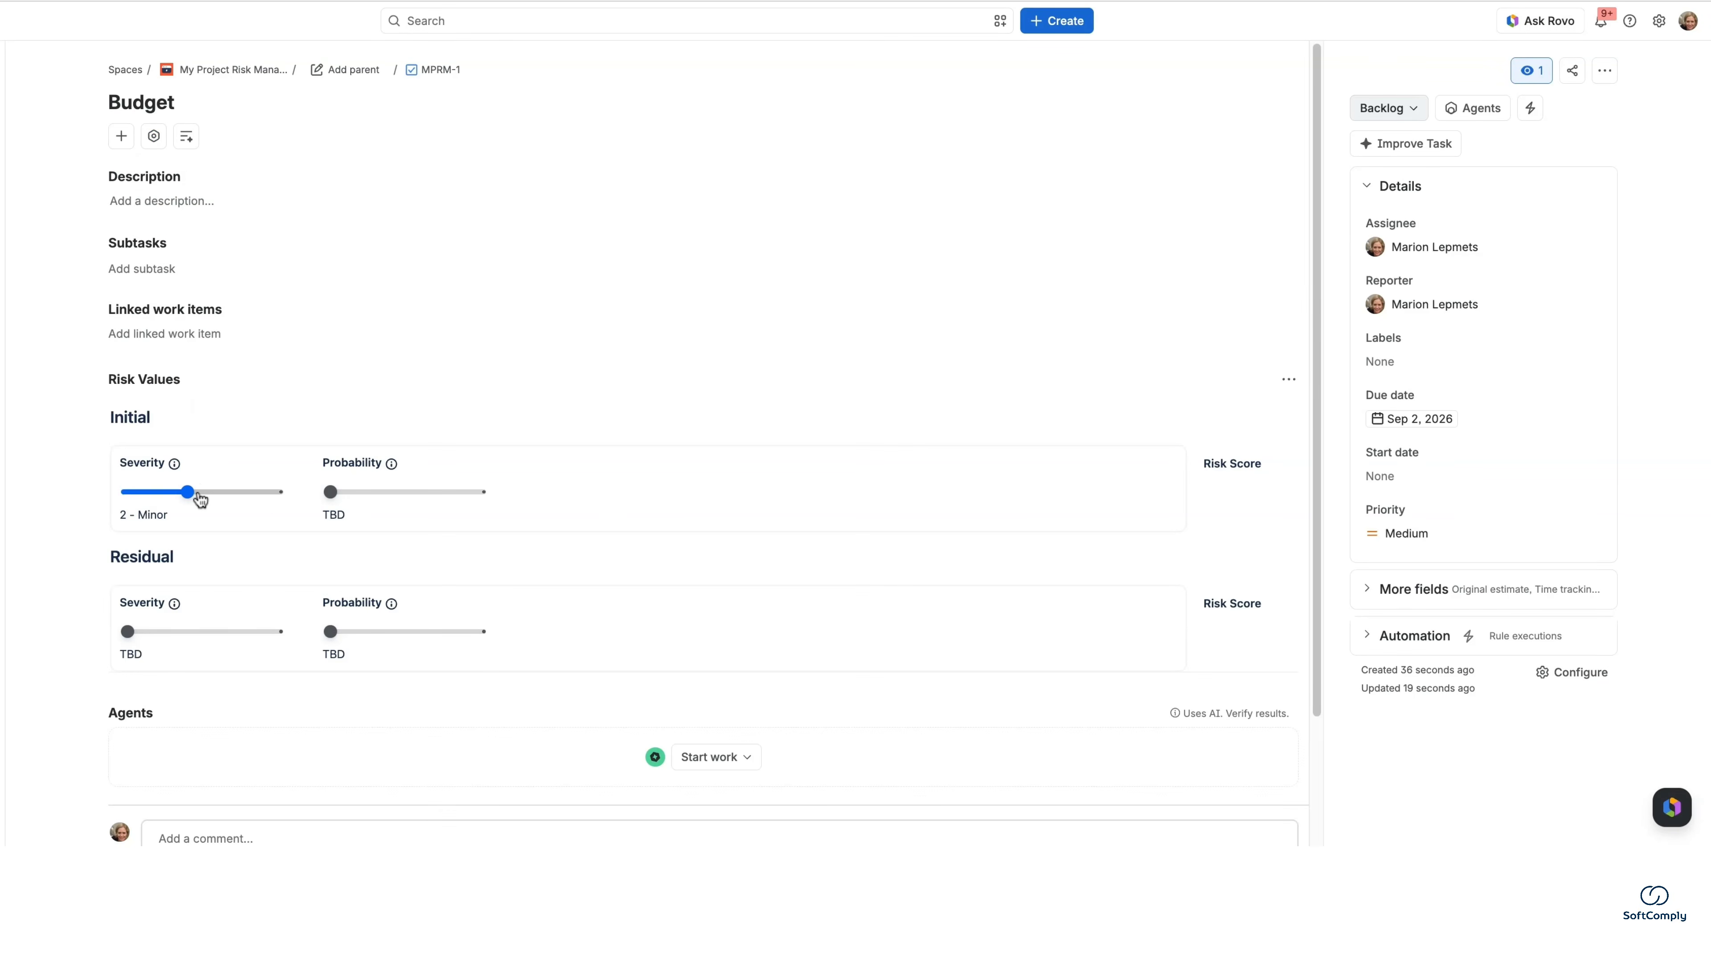
{"action": "left_click", "coordinate": [391, 493]}
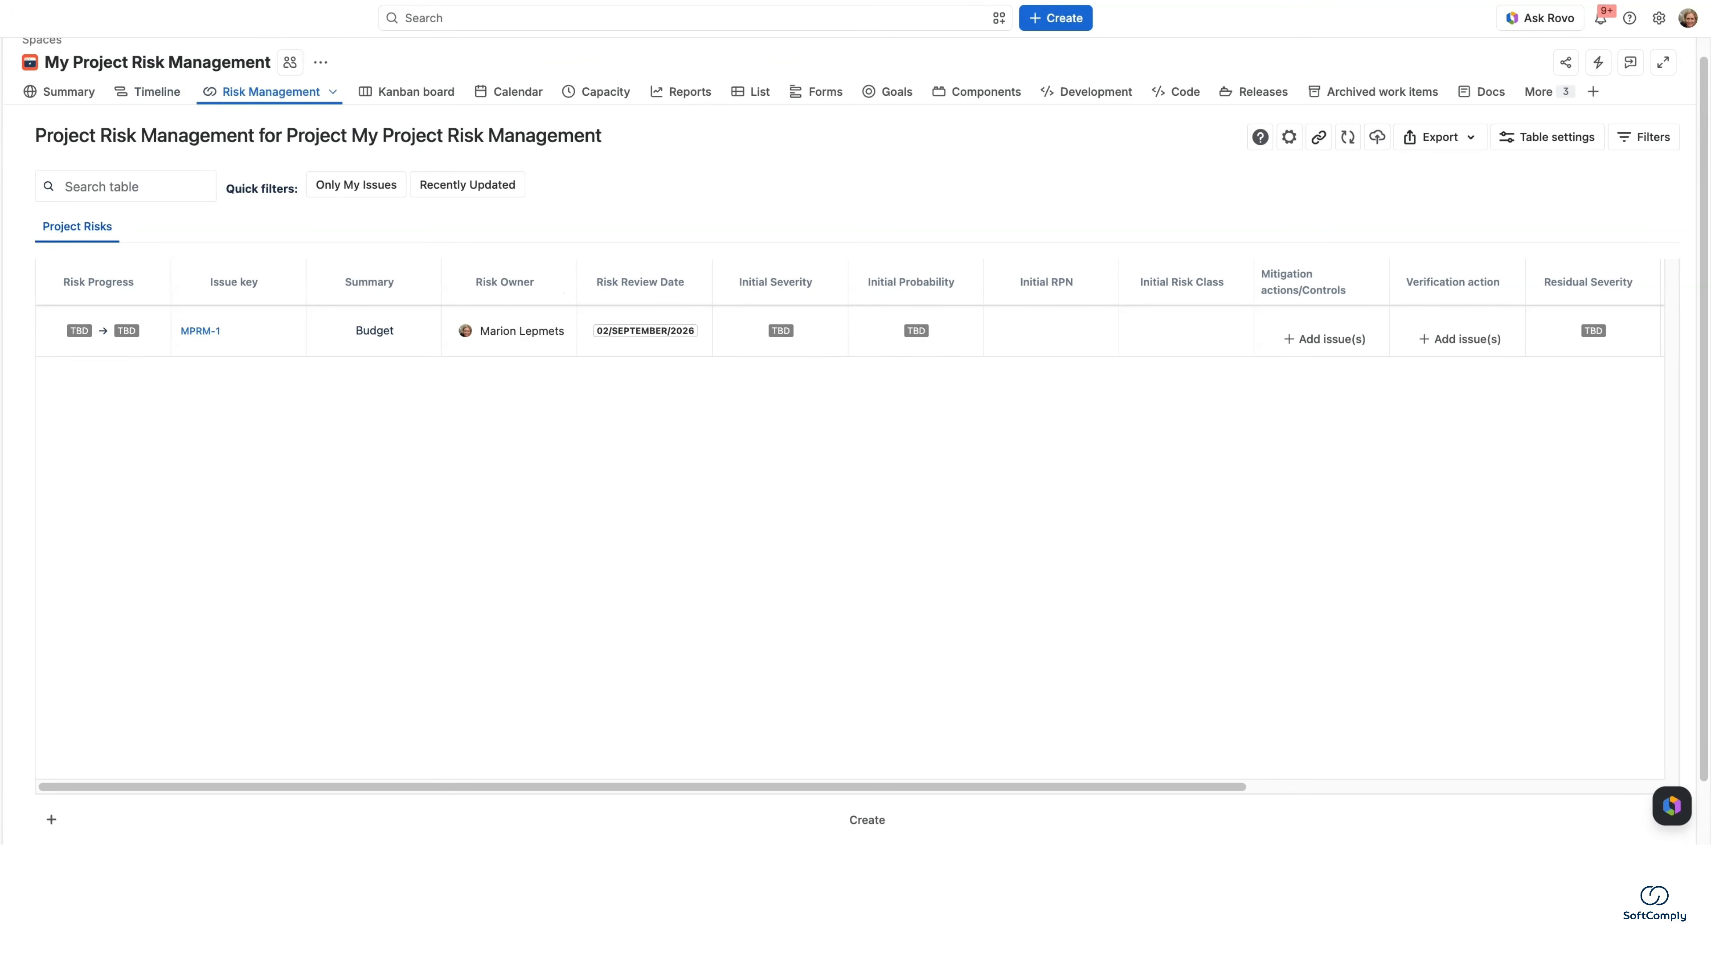
{"action": "key", "text": "super+r"}
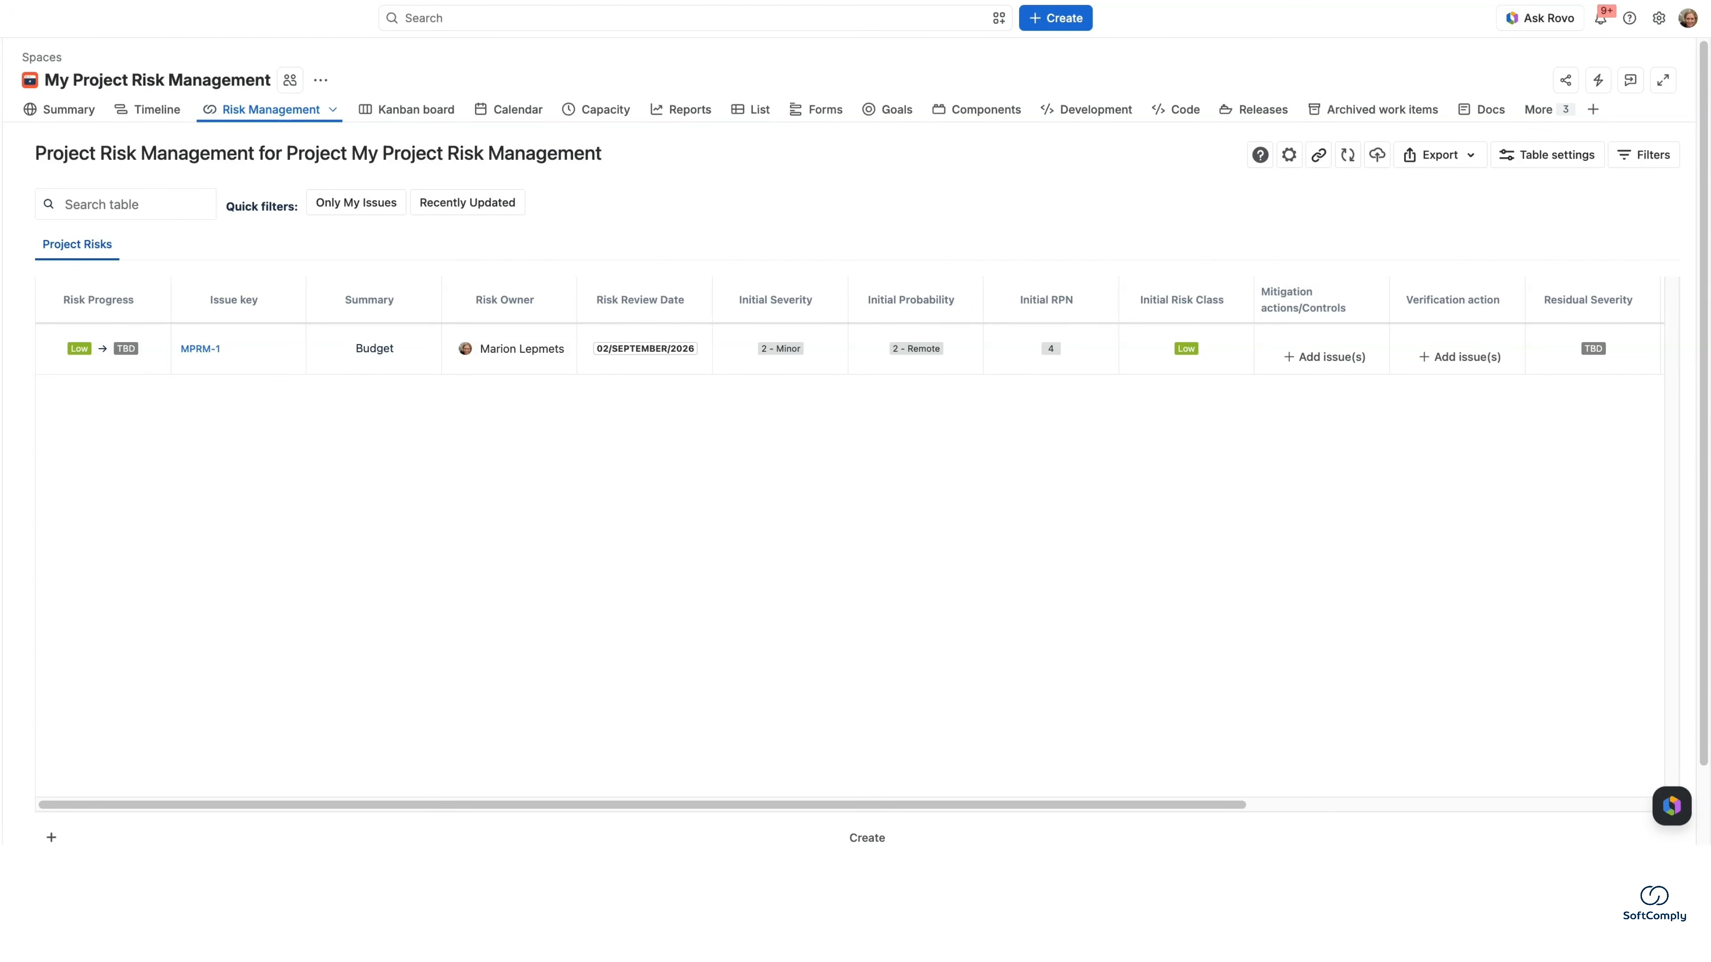
Search the existing issues for "miti" and link XTRY-2 Mitigation 2 as the Budget risk's mitigation action.
{"action": "left_click", "coordinate": [1290, 358]}
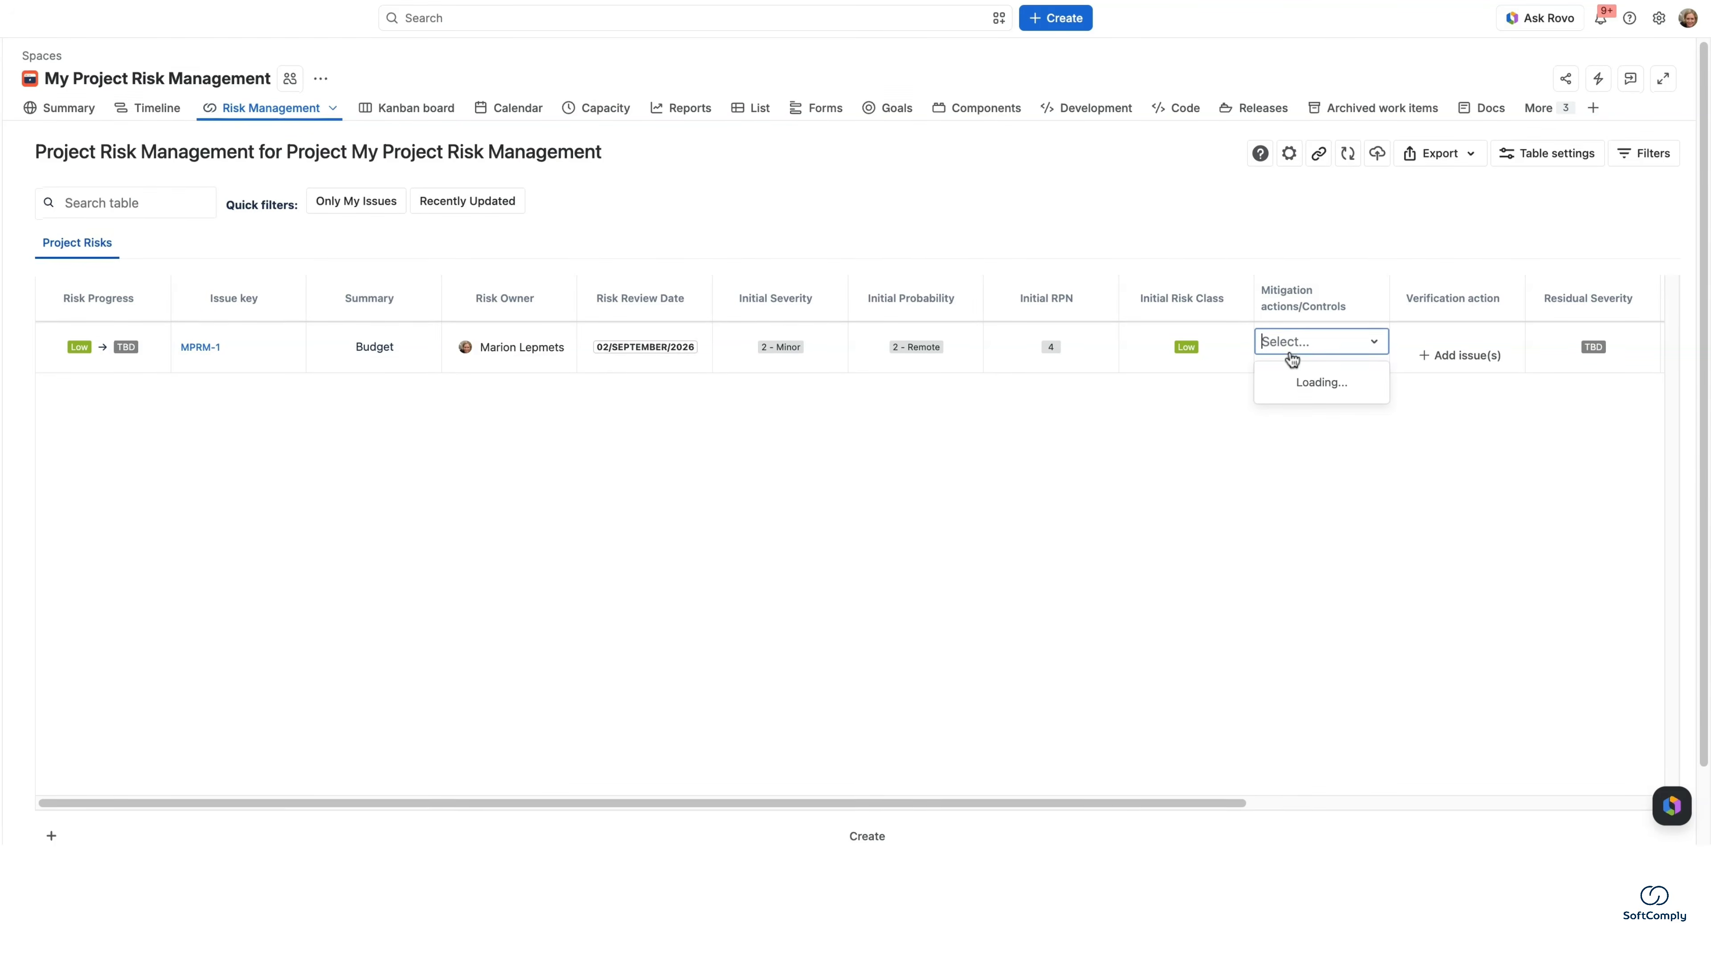
{"action": "scroll", "coordinate": [1311, 457], "scroll_direction": "down", "scroll_amount": 5}
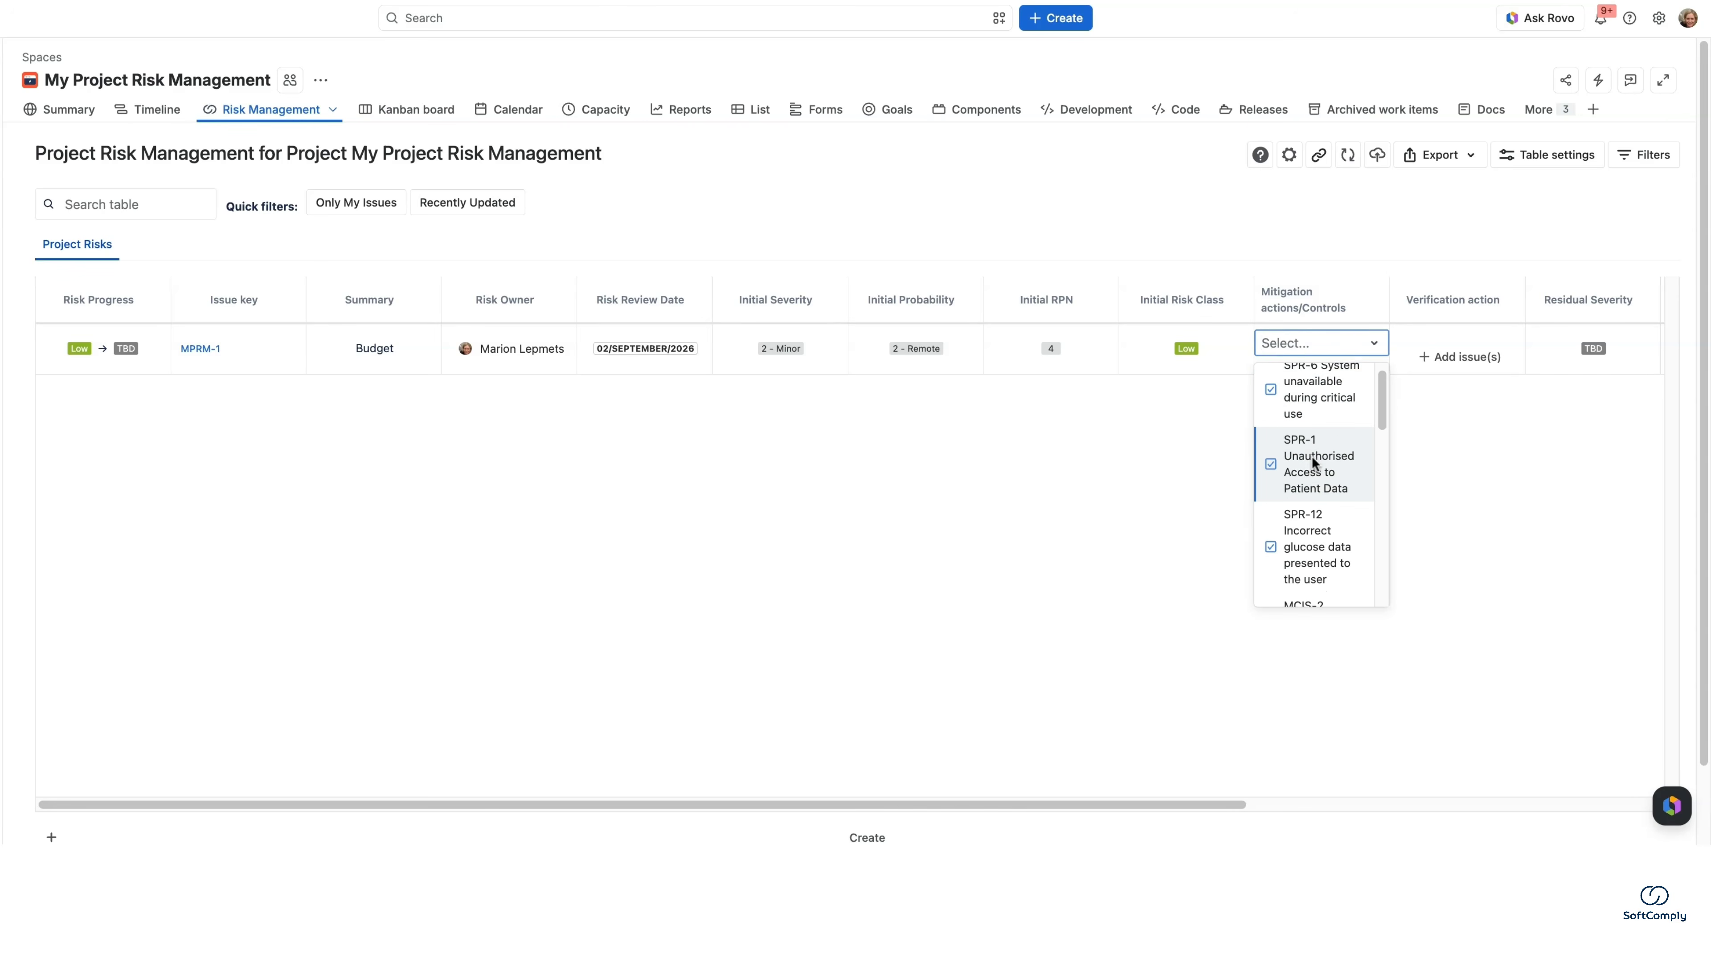
{"action": "scroll", "coordinate": [1310, 466], "scroll_direction": "down", "scroll_amount": 5}
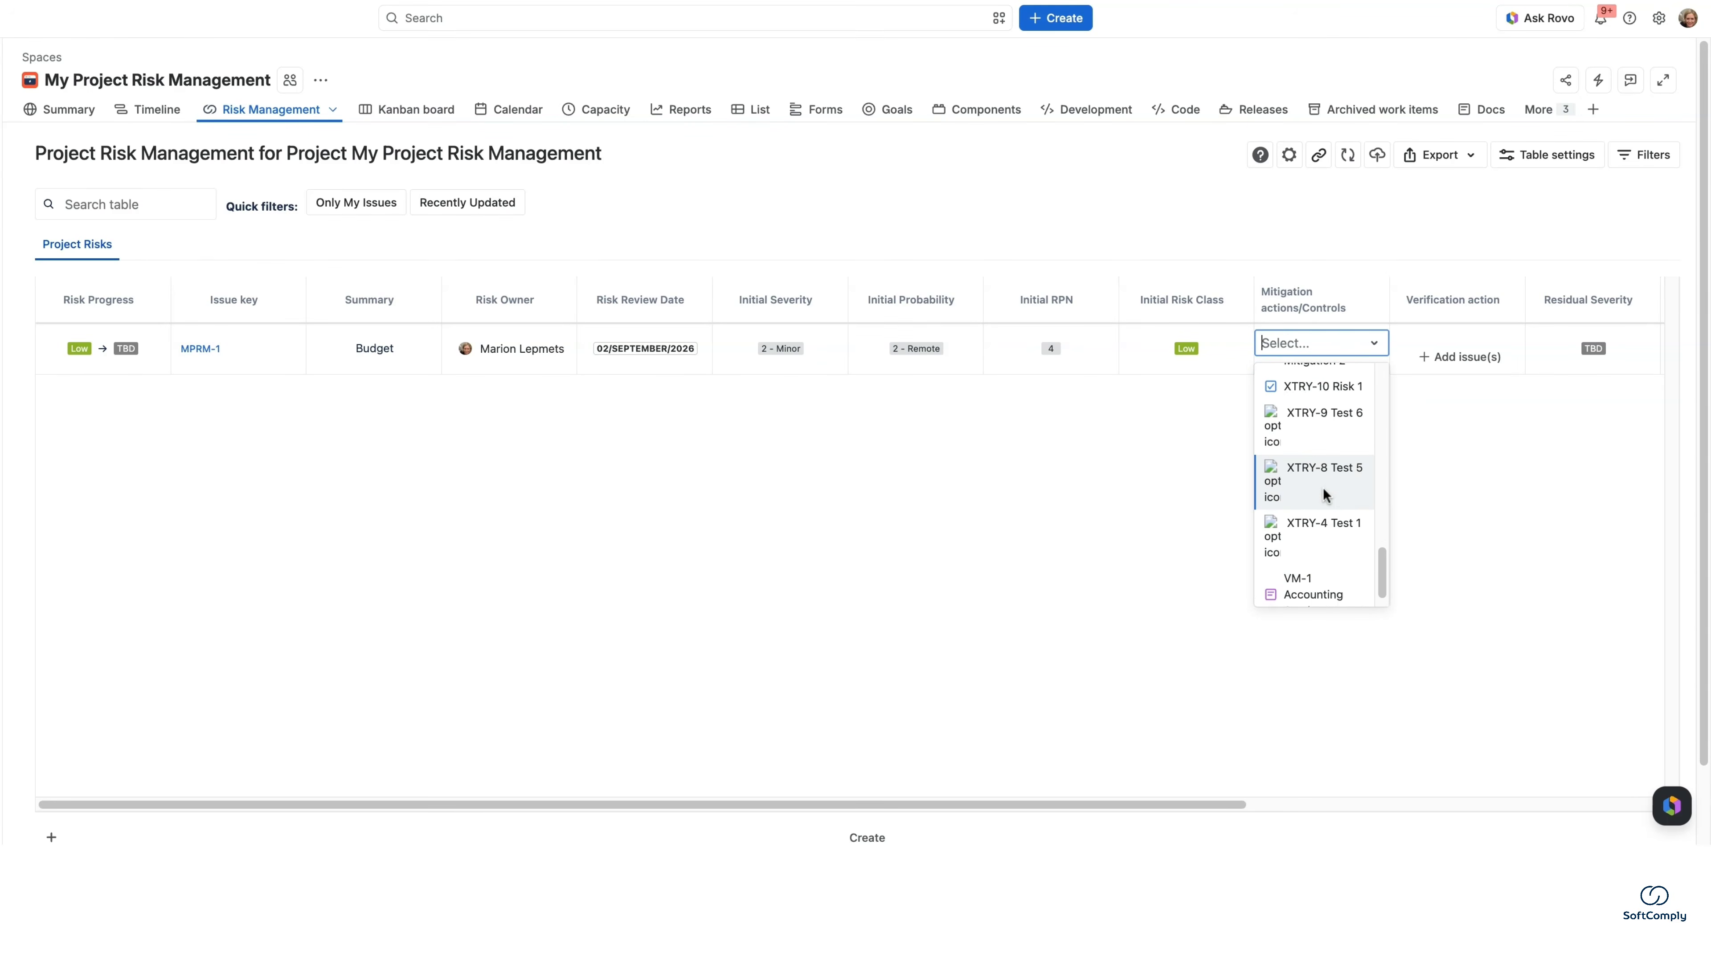
{"action": "scroll", "coordinate": [1324, 499], "scroll_direction": "up", "scroll_amount": 7}
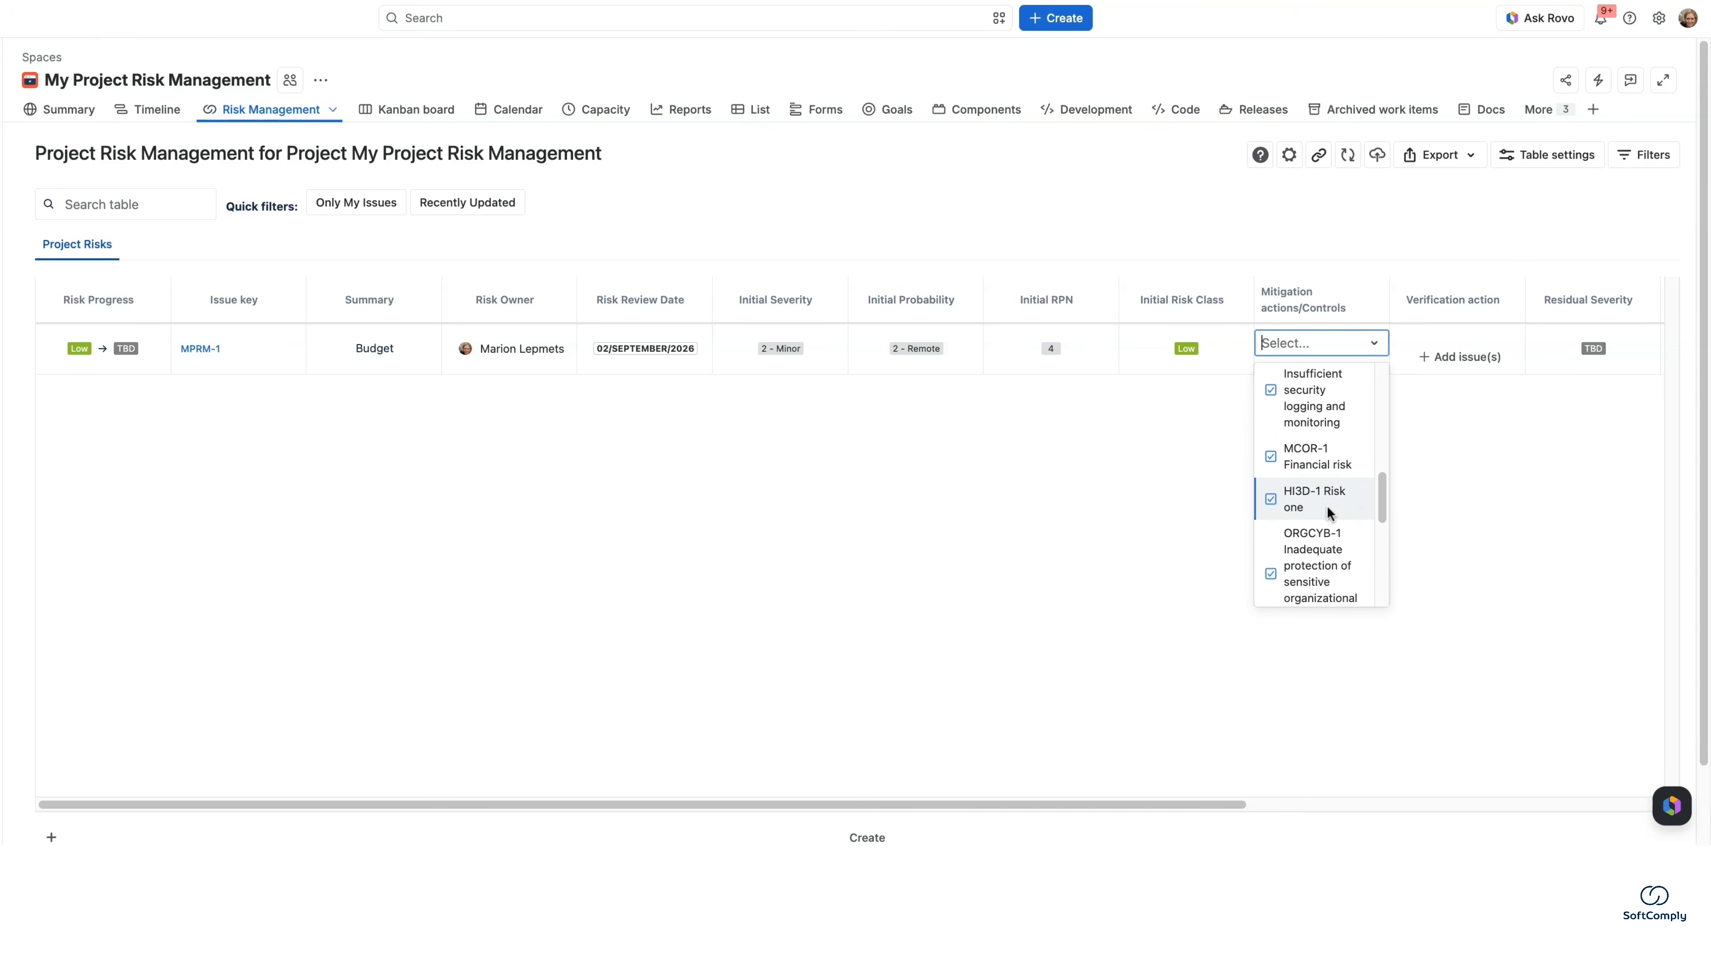
{"action": "scroll", "coordinate": [1327, 505], "scroll_direction": "up", "scroll_amount": 3}
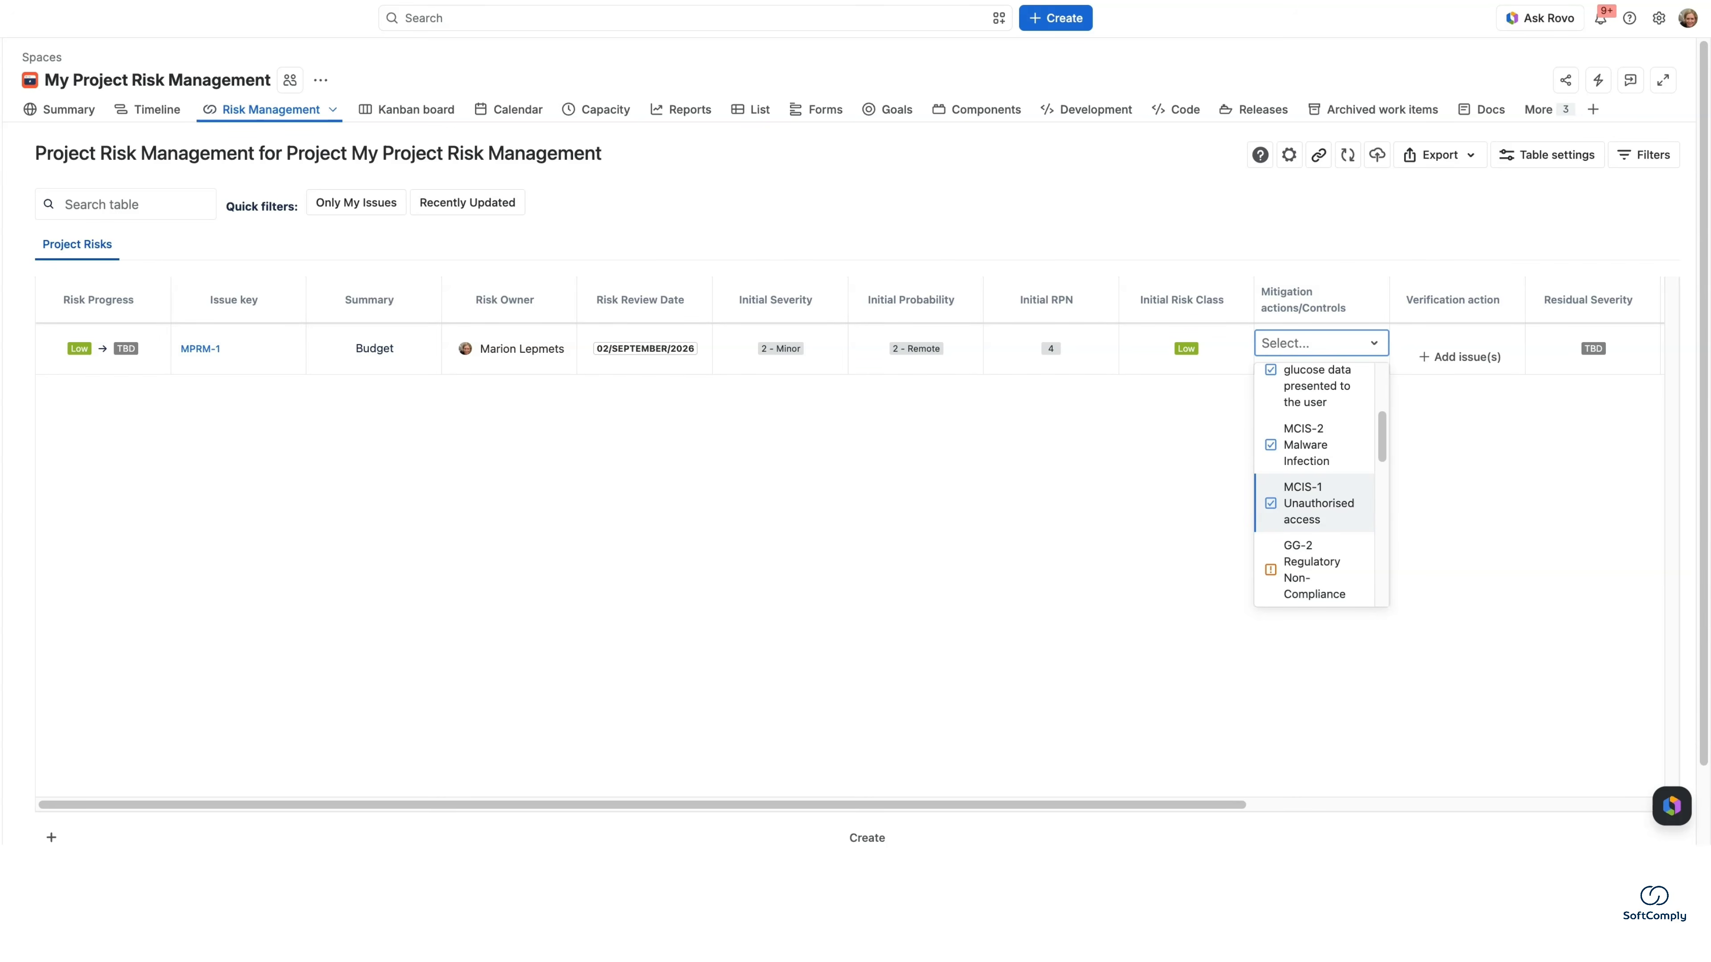
{"action": "scroll", "coordinate": [1320, 471], "scroll_direction": "up", "scroll_amount": 3}
{"action": "left_click", "coordinate": [1433, 364]}
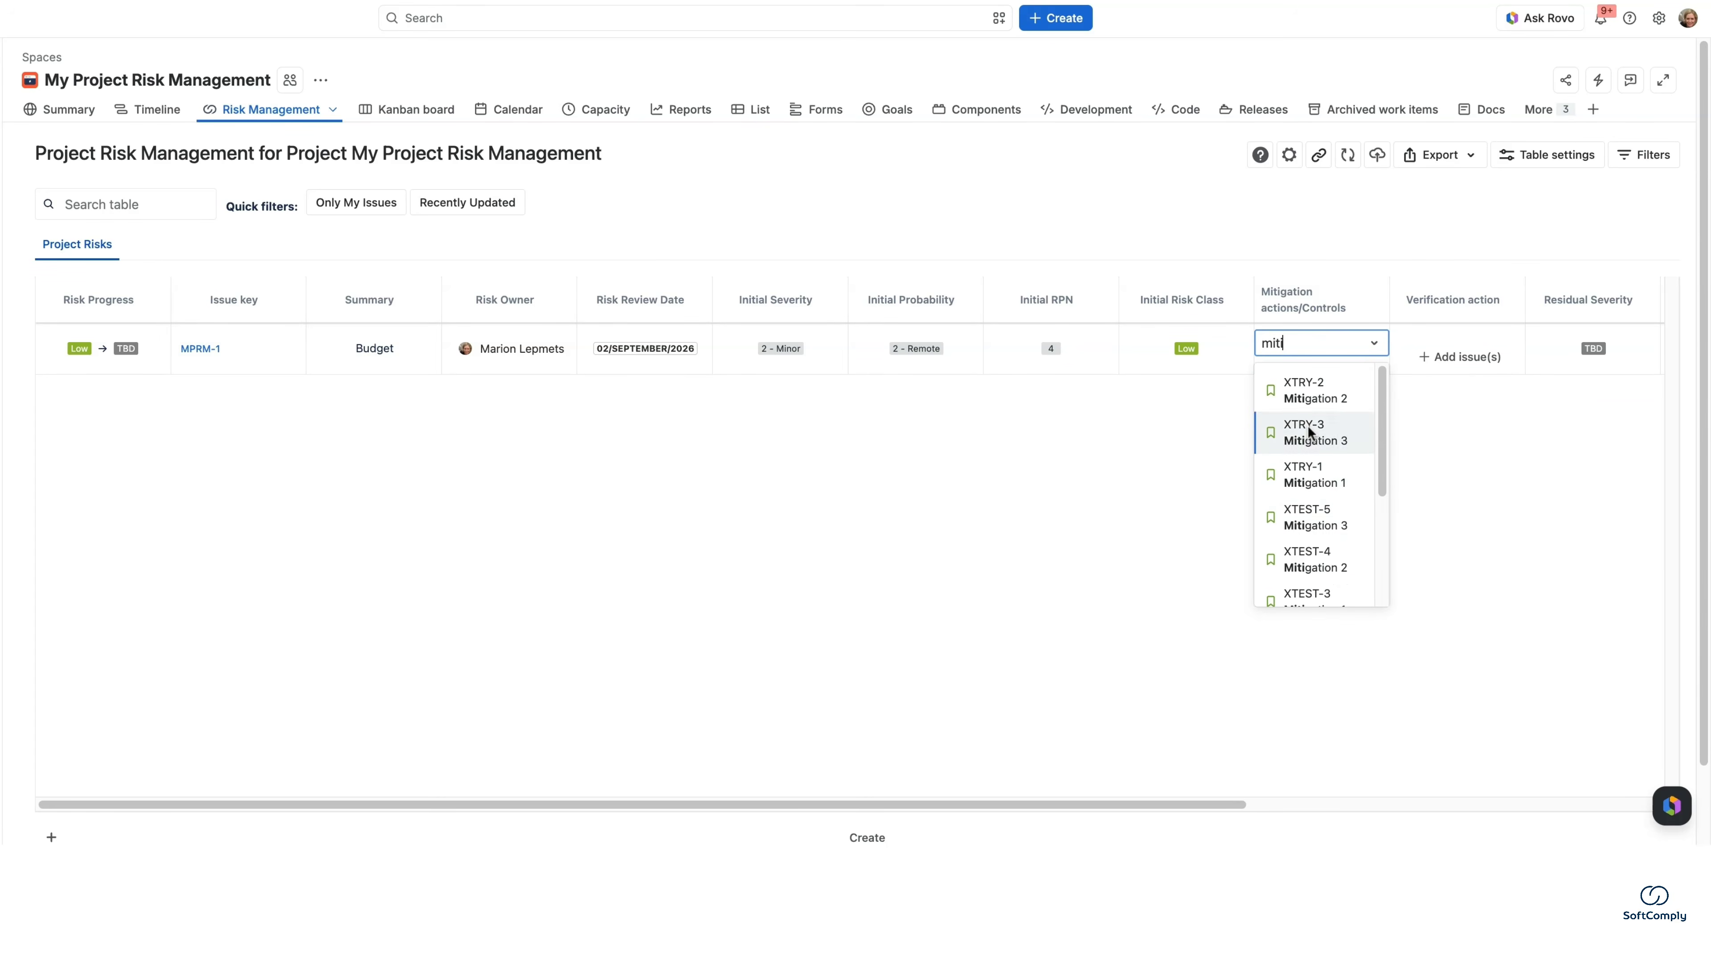
{"action": "left_click", "coordinate": [1313, 403]}
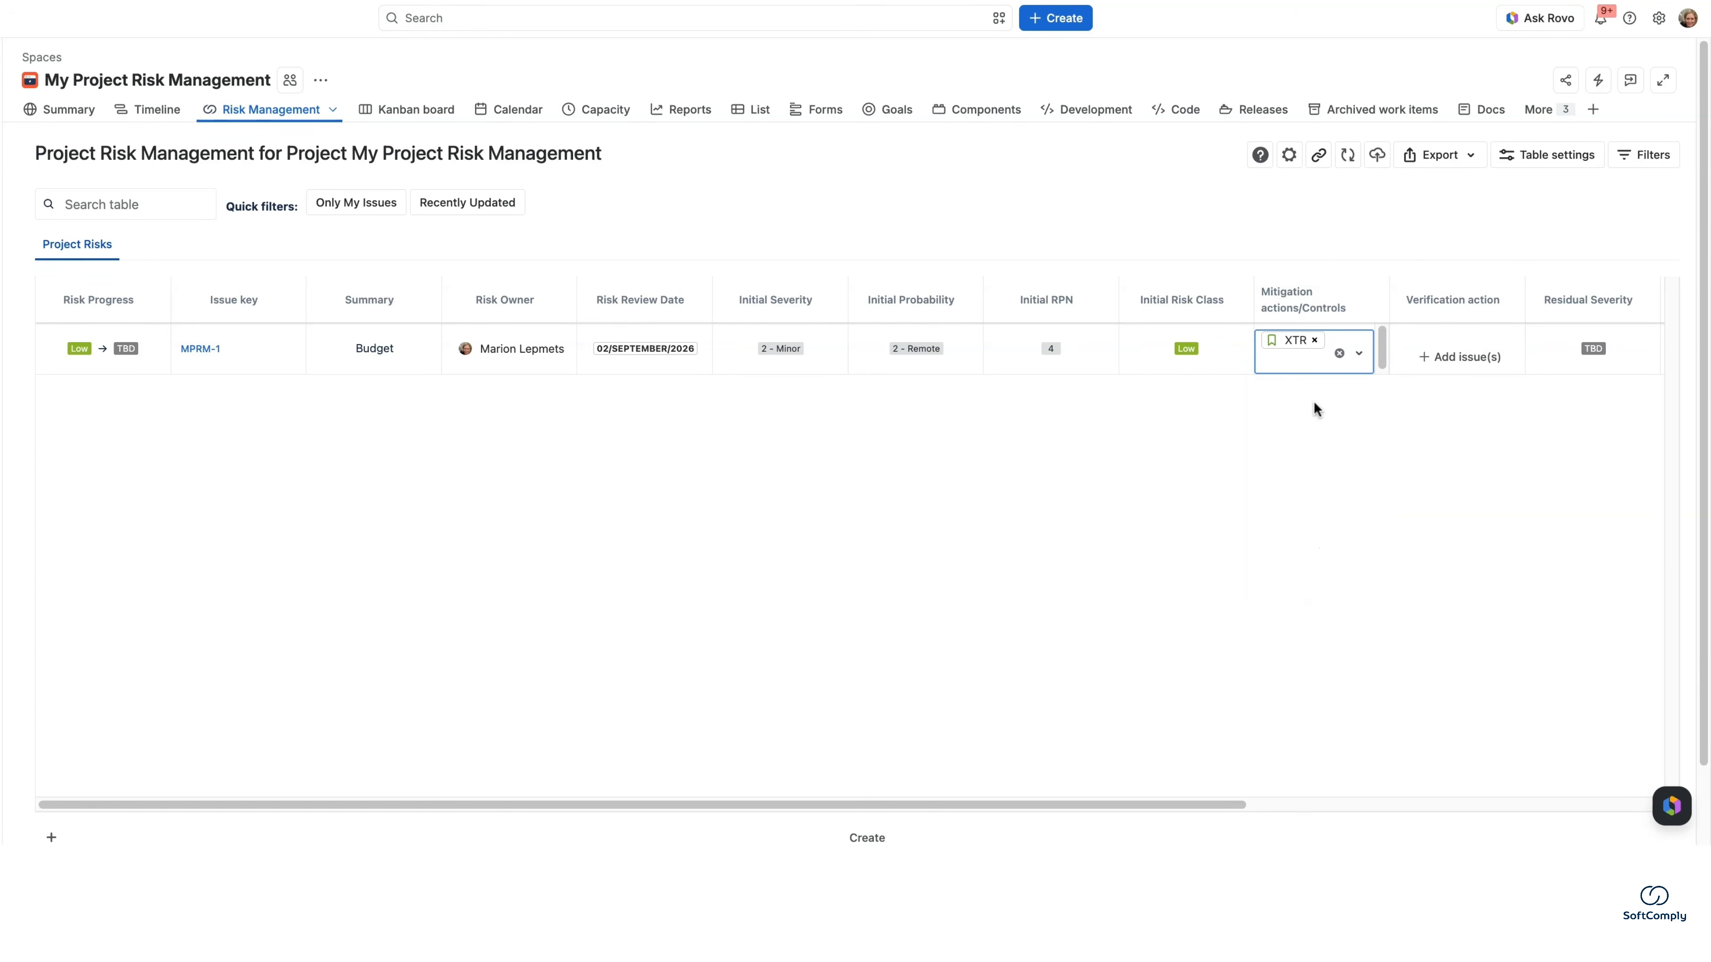
Try to link XTRY-9 Test 6 as the Budget risk's verification action.
{"action": "left_click", "coordinate": [1469, 371]}
{"action": "type", "text": "tes"}
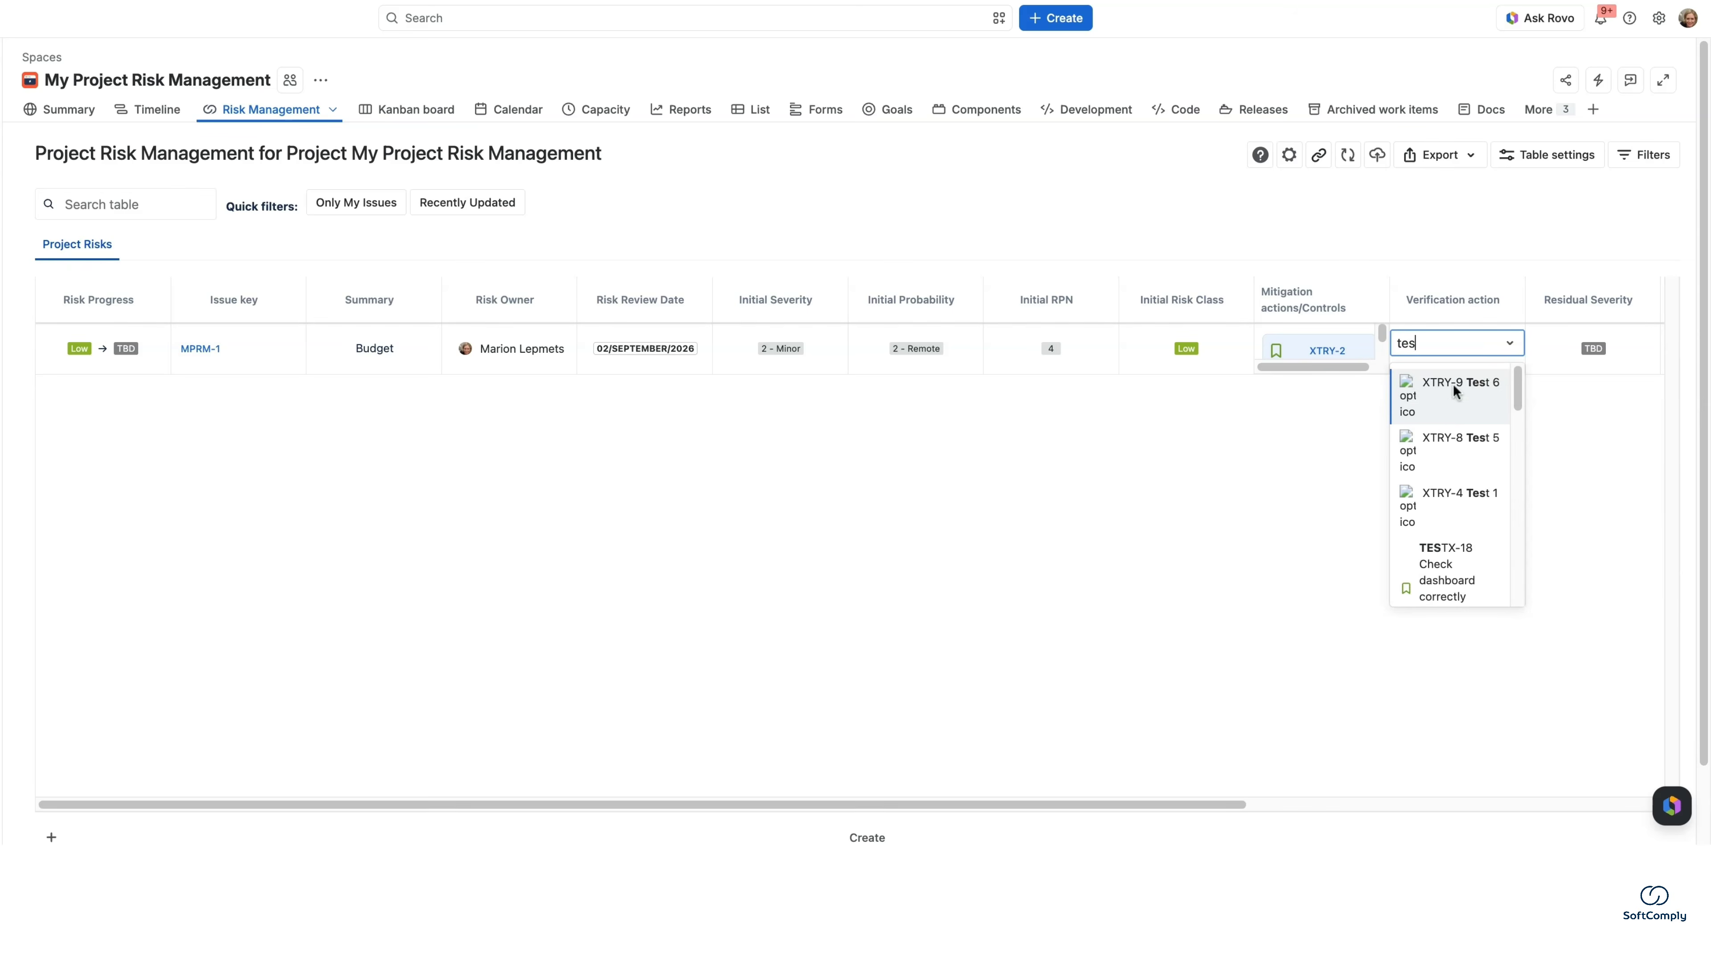
{"action": "left_click", "coordinate": [1456, 391]}
{"action": "left_click_drag", "start_coordinate": [1163, 803], "coordinate": [1319, 802]}
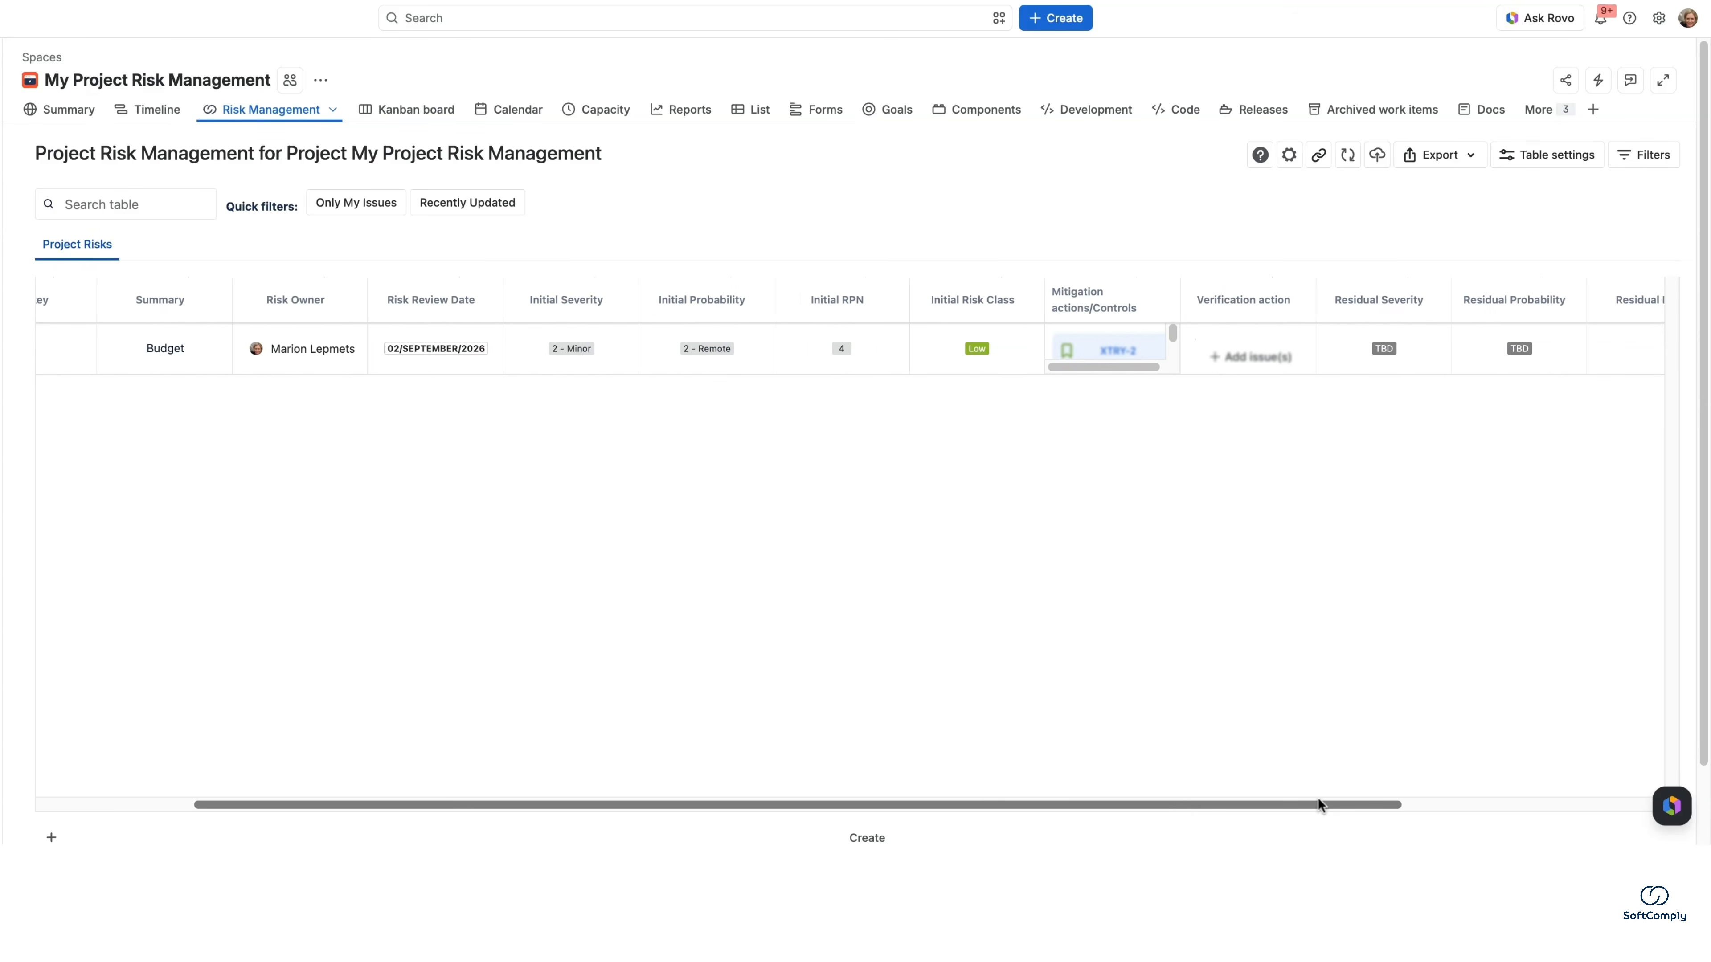
{"action": "scroll", "coordinate": [1318, 802], "scroll_direction": "right", "scroll_amount": 4}
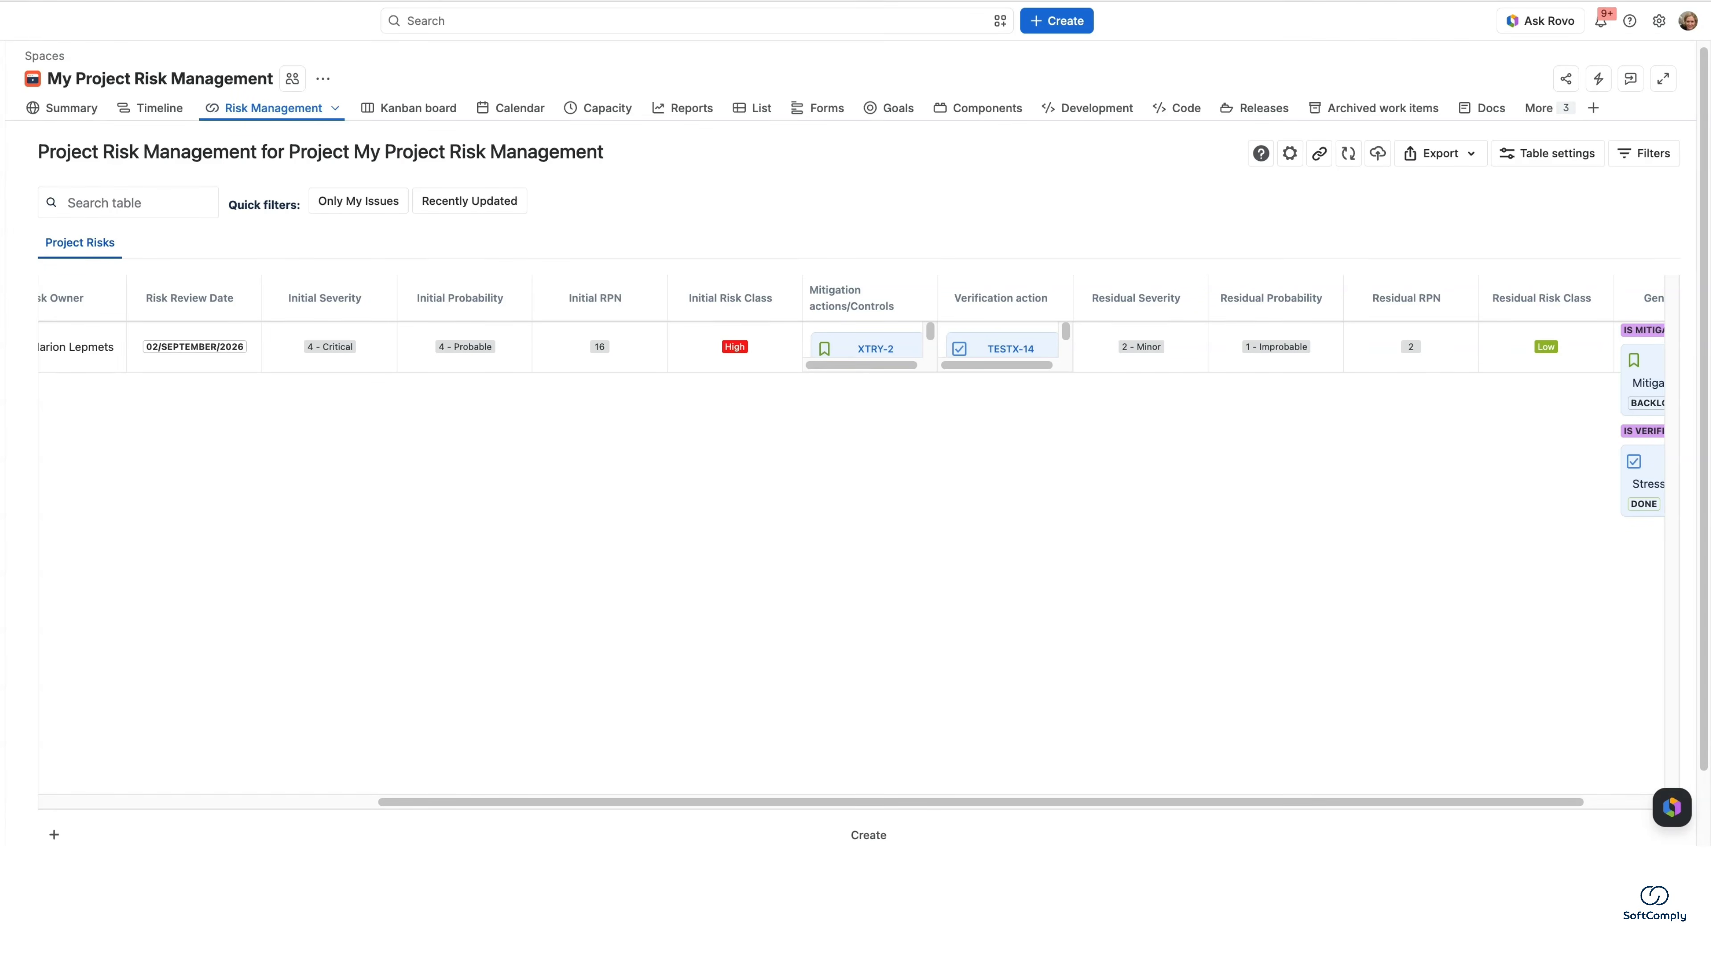
Pin the risk table's columns up to Summary and check that they stay fixed across the table's width.
{"action": "left_click", "coordinate": [1556, 162]}
{"action": "left_click", "coordinate": [1358, 228]}
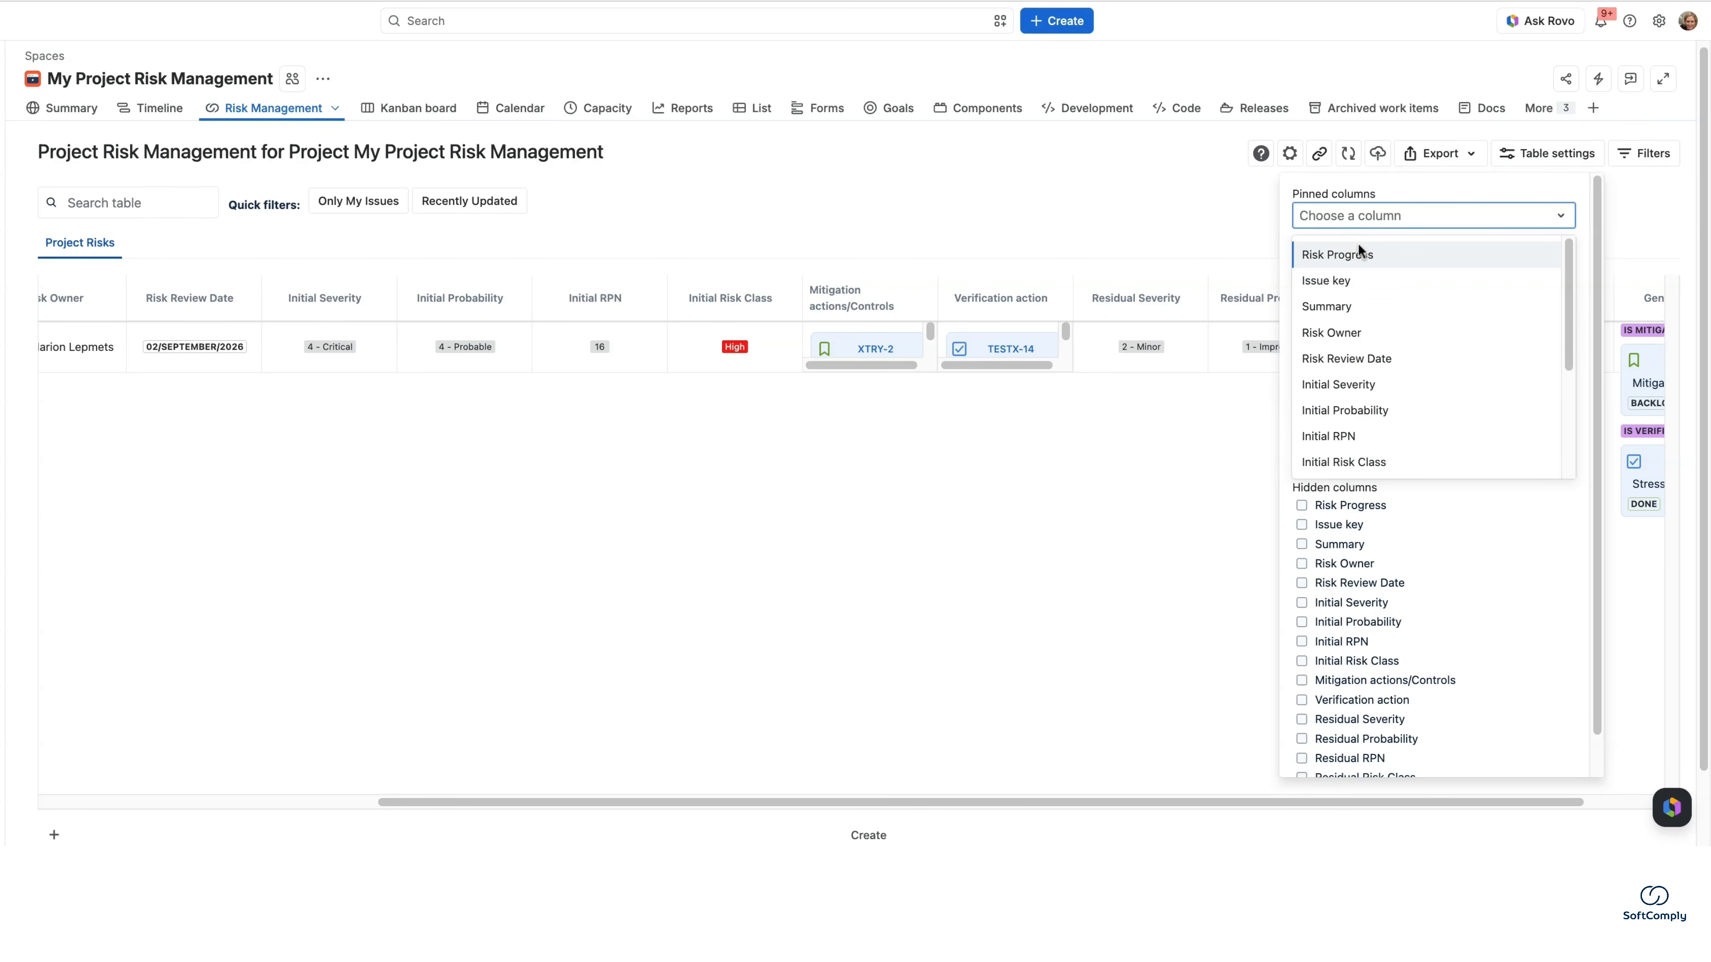
{"action": "left_click", "coordinate": [1151, 396]}
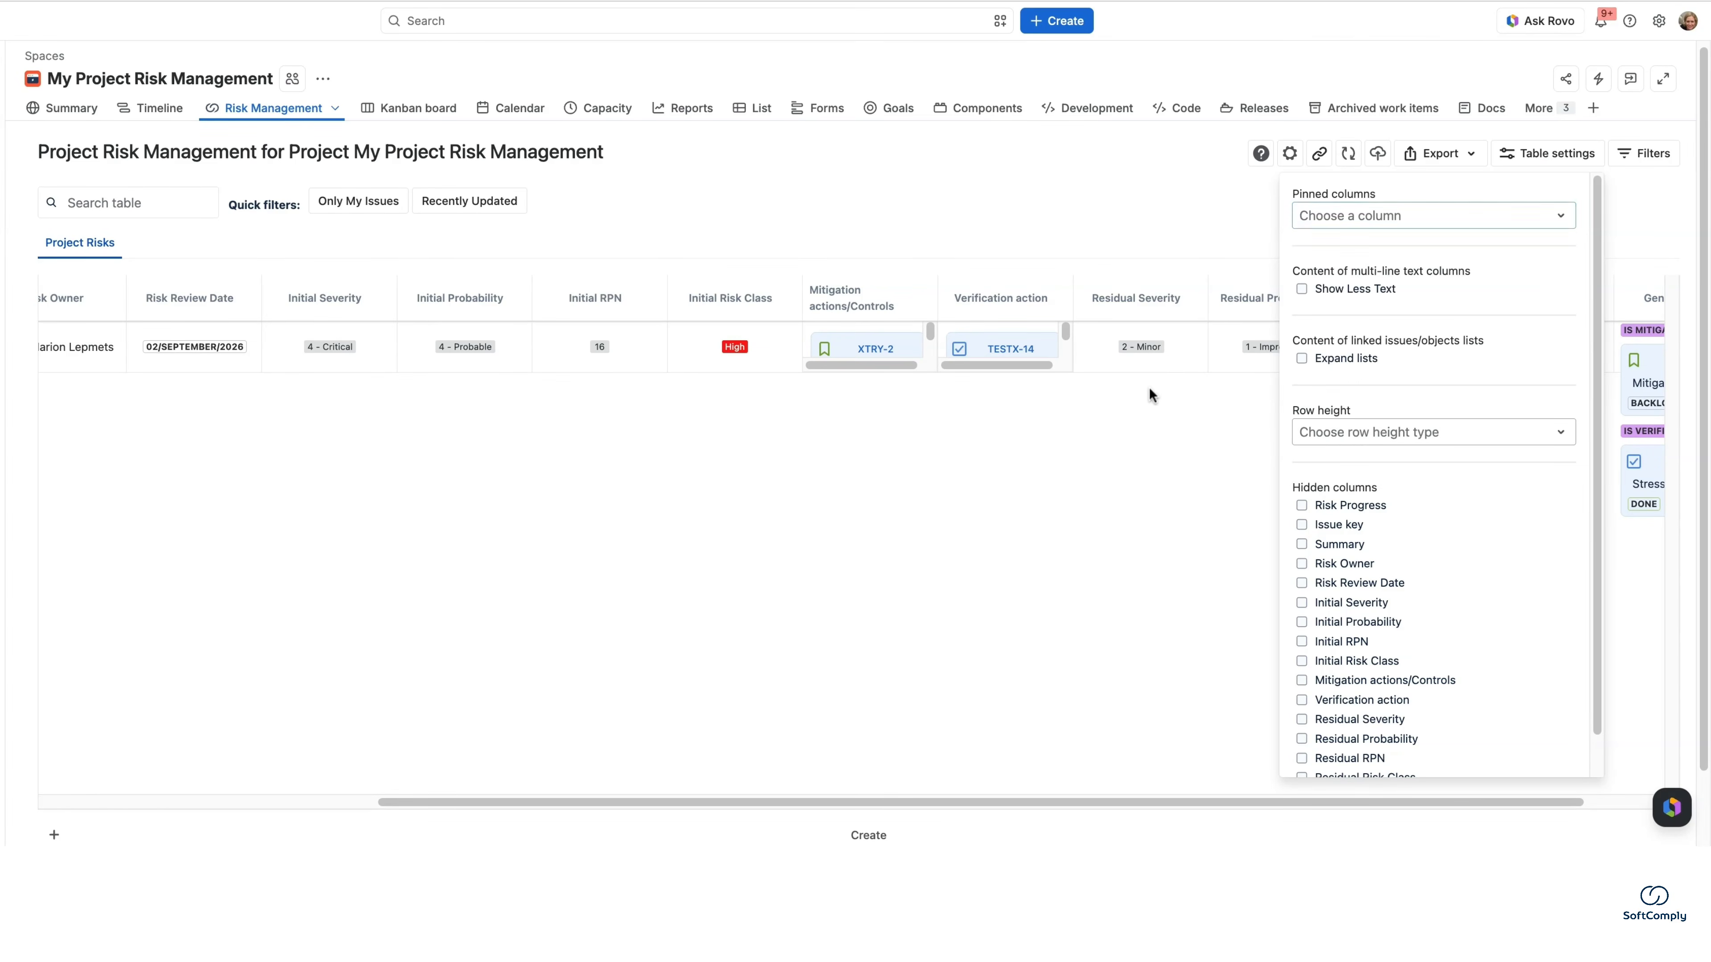
{"action": "left_click", "coordinate": [1315, 233]}
{"action": "left_click", "coordinate": [1324, 306]}
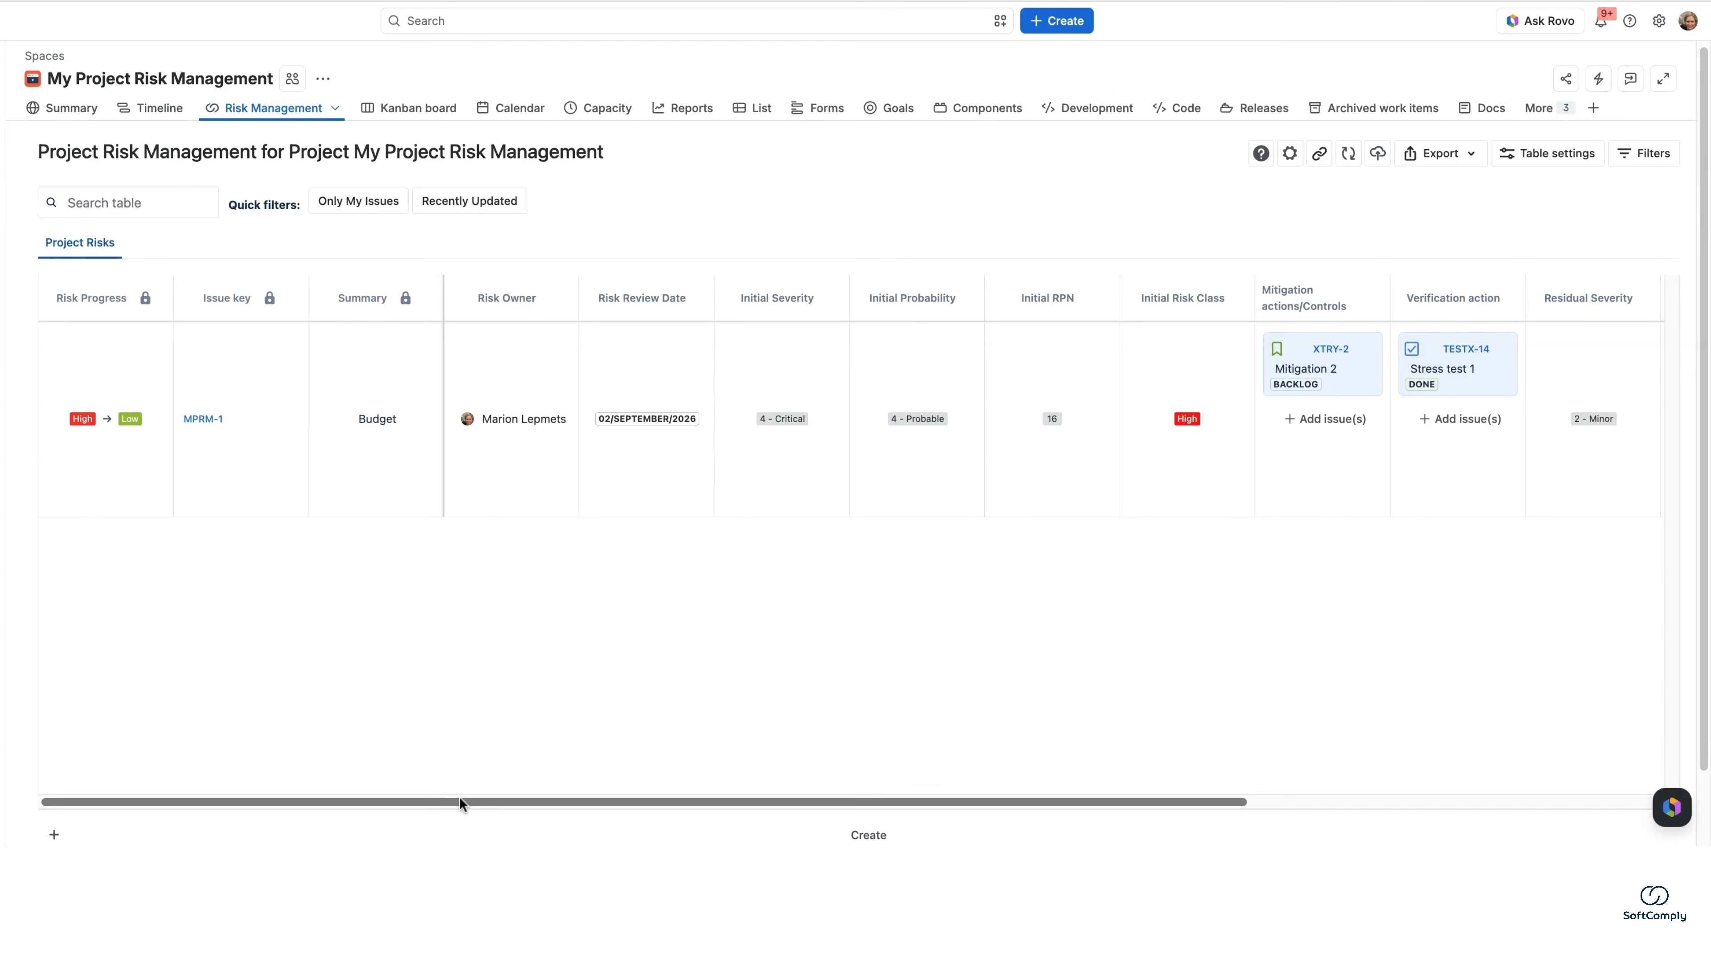
{"action": "scroll", "coordinate": [460, 803], "scroll_direction": "right", "scroll_amount": 8}
{"action": "scroll", "coordinate": [460, 805], "scroll_direction": "left", "scroll_amount": 8}
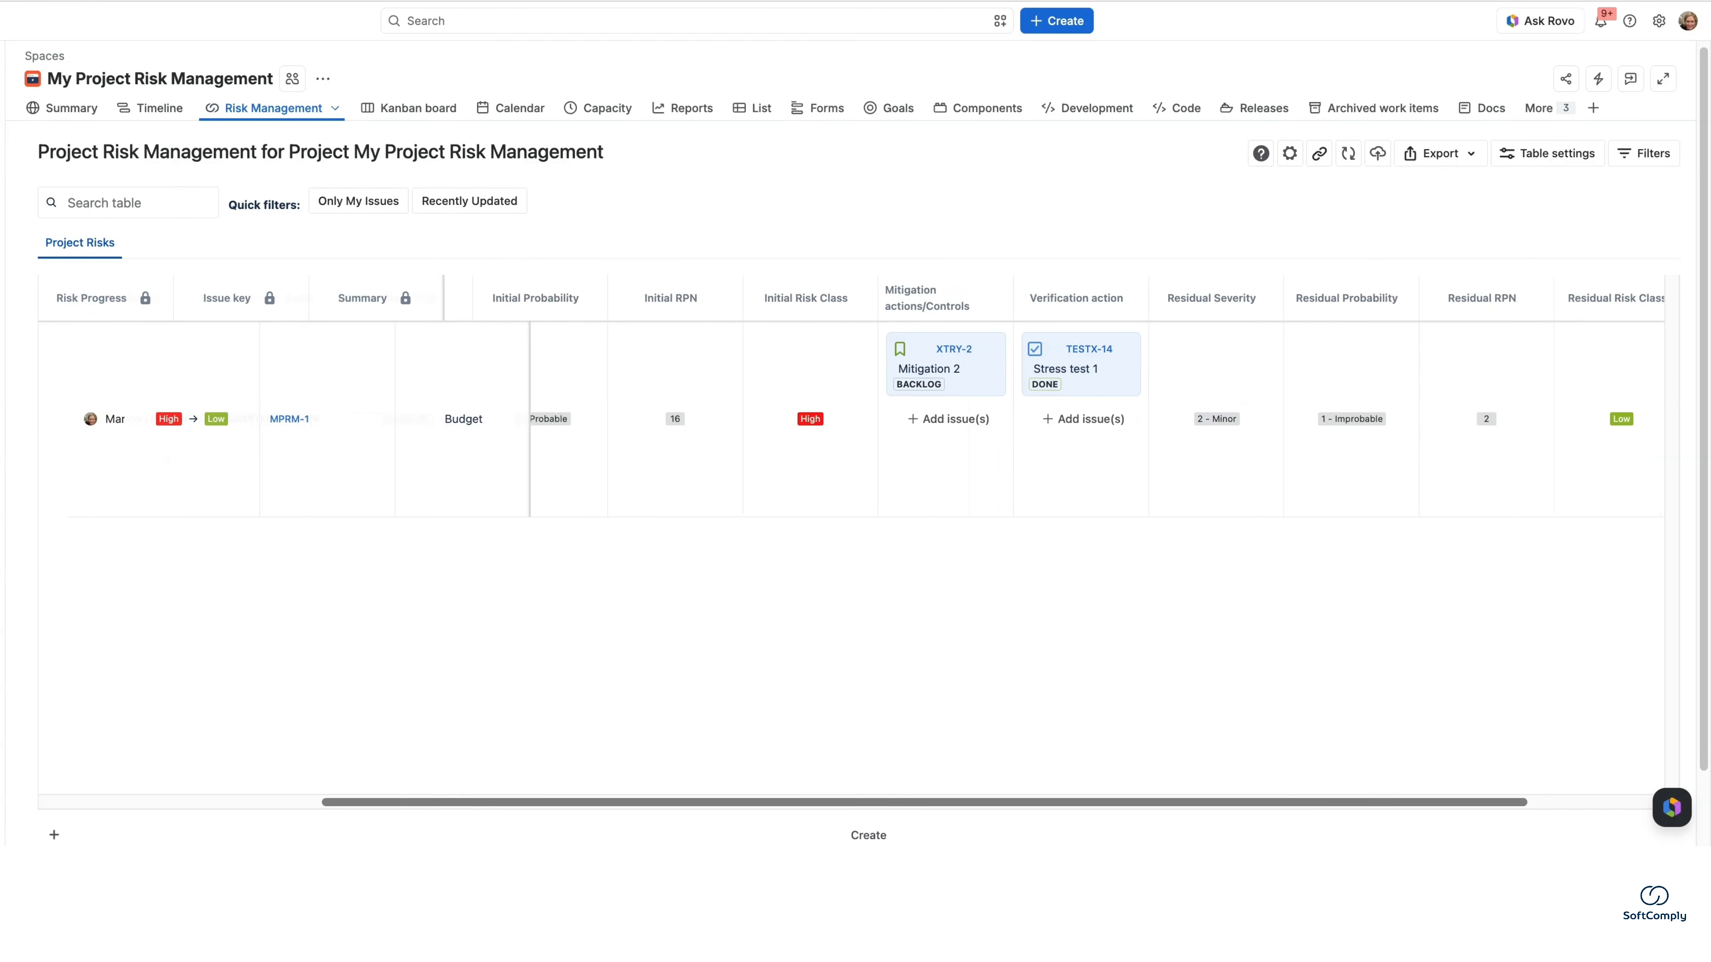
{"action": "scroll", "coordinate": [461, 804], "scroll_direction": "right", "scroll_amount": 8}
{"action": "scroll", "coordinate": [460, 804], "scroll_direction": "left", "scroll_amount": 8}
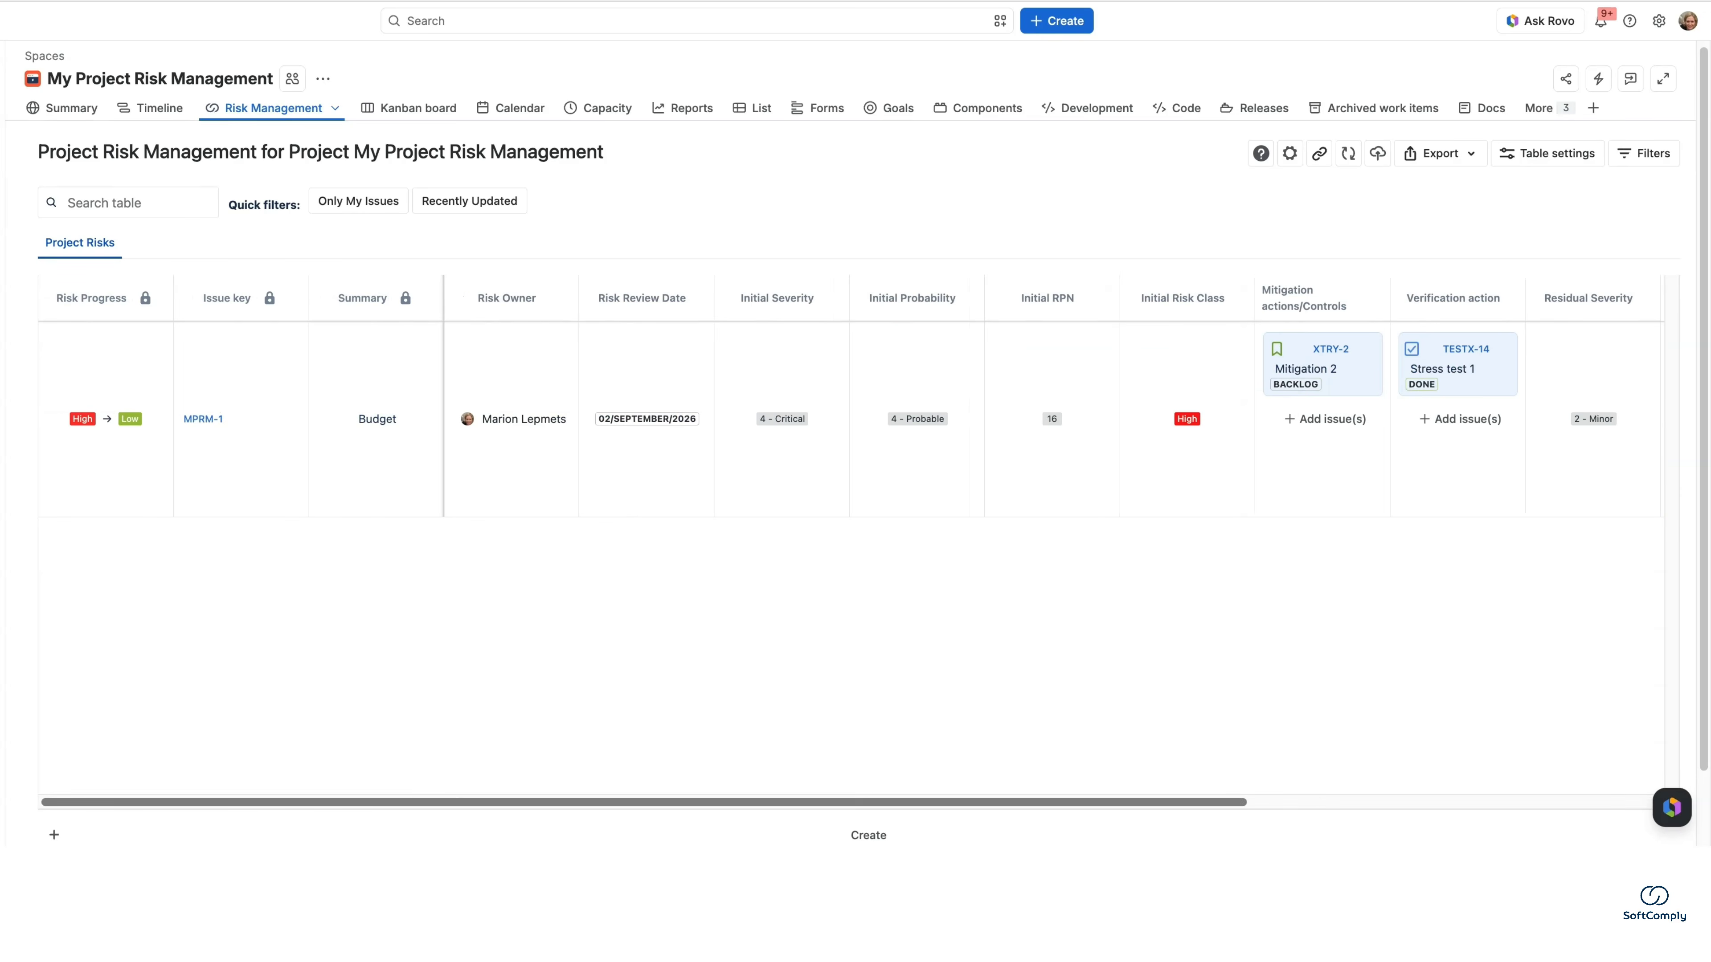
Turn on Show Less Text for the risk table's multi-line text columns.
{"action": "left_click", "coordinate": [1527, 156]}
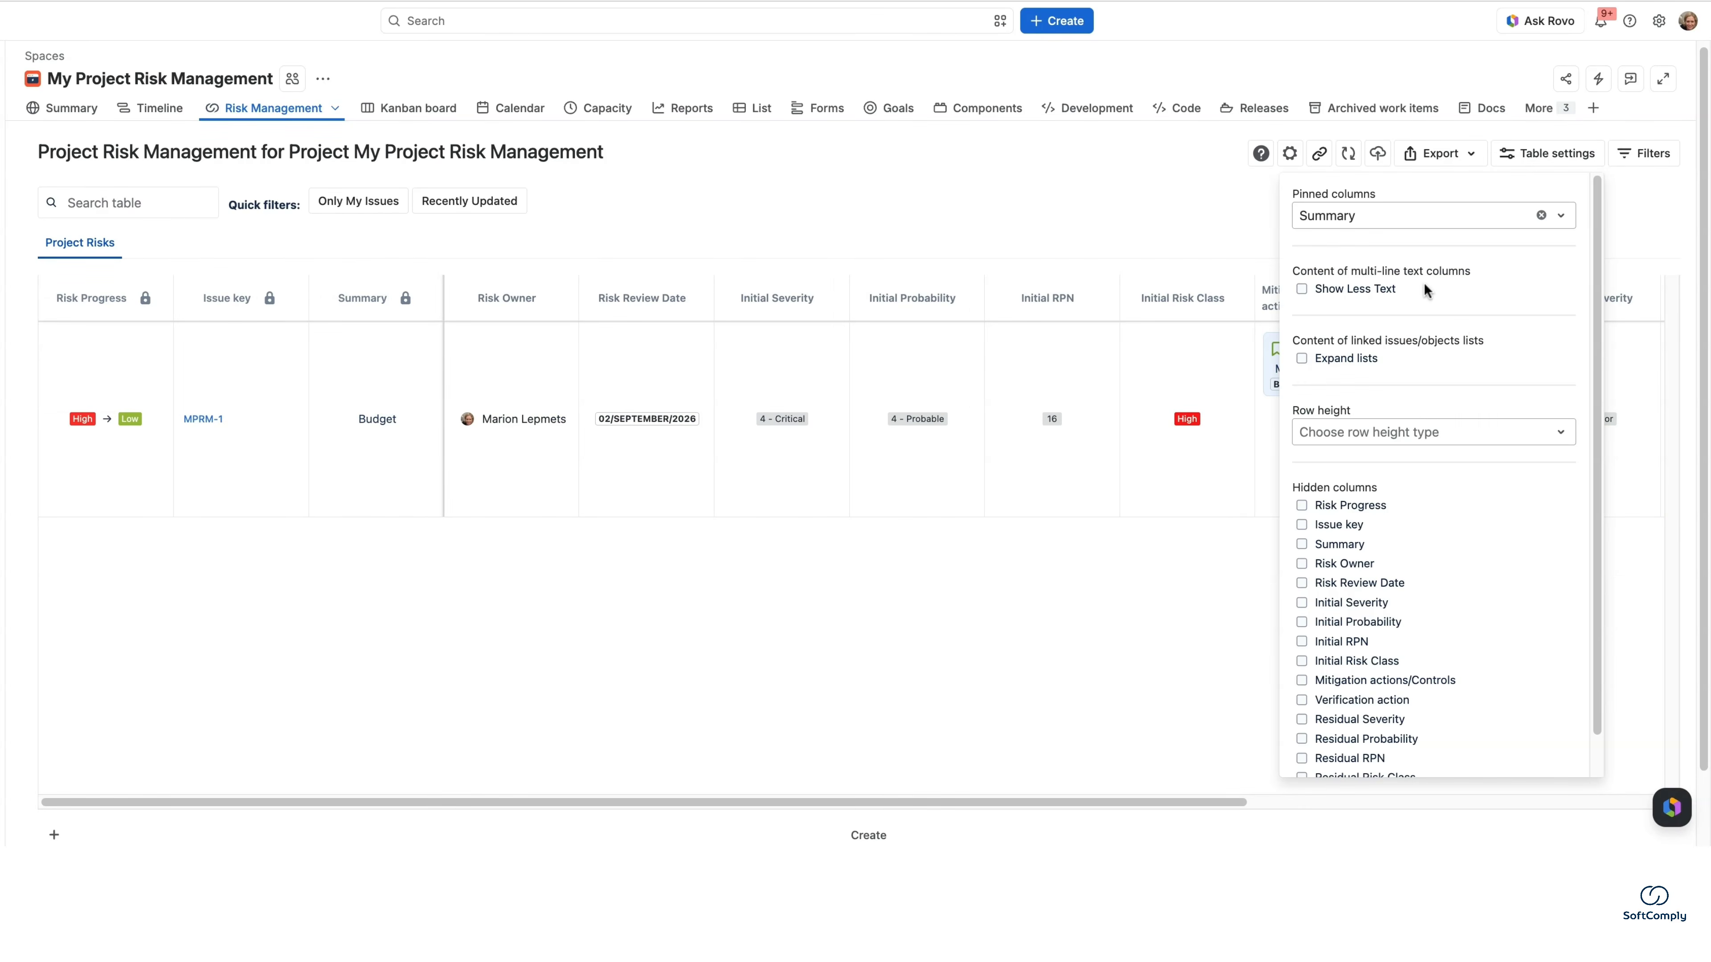
{"action": "left_click", "coordinate": [1362, 291]}
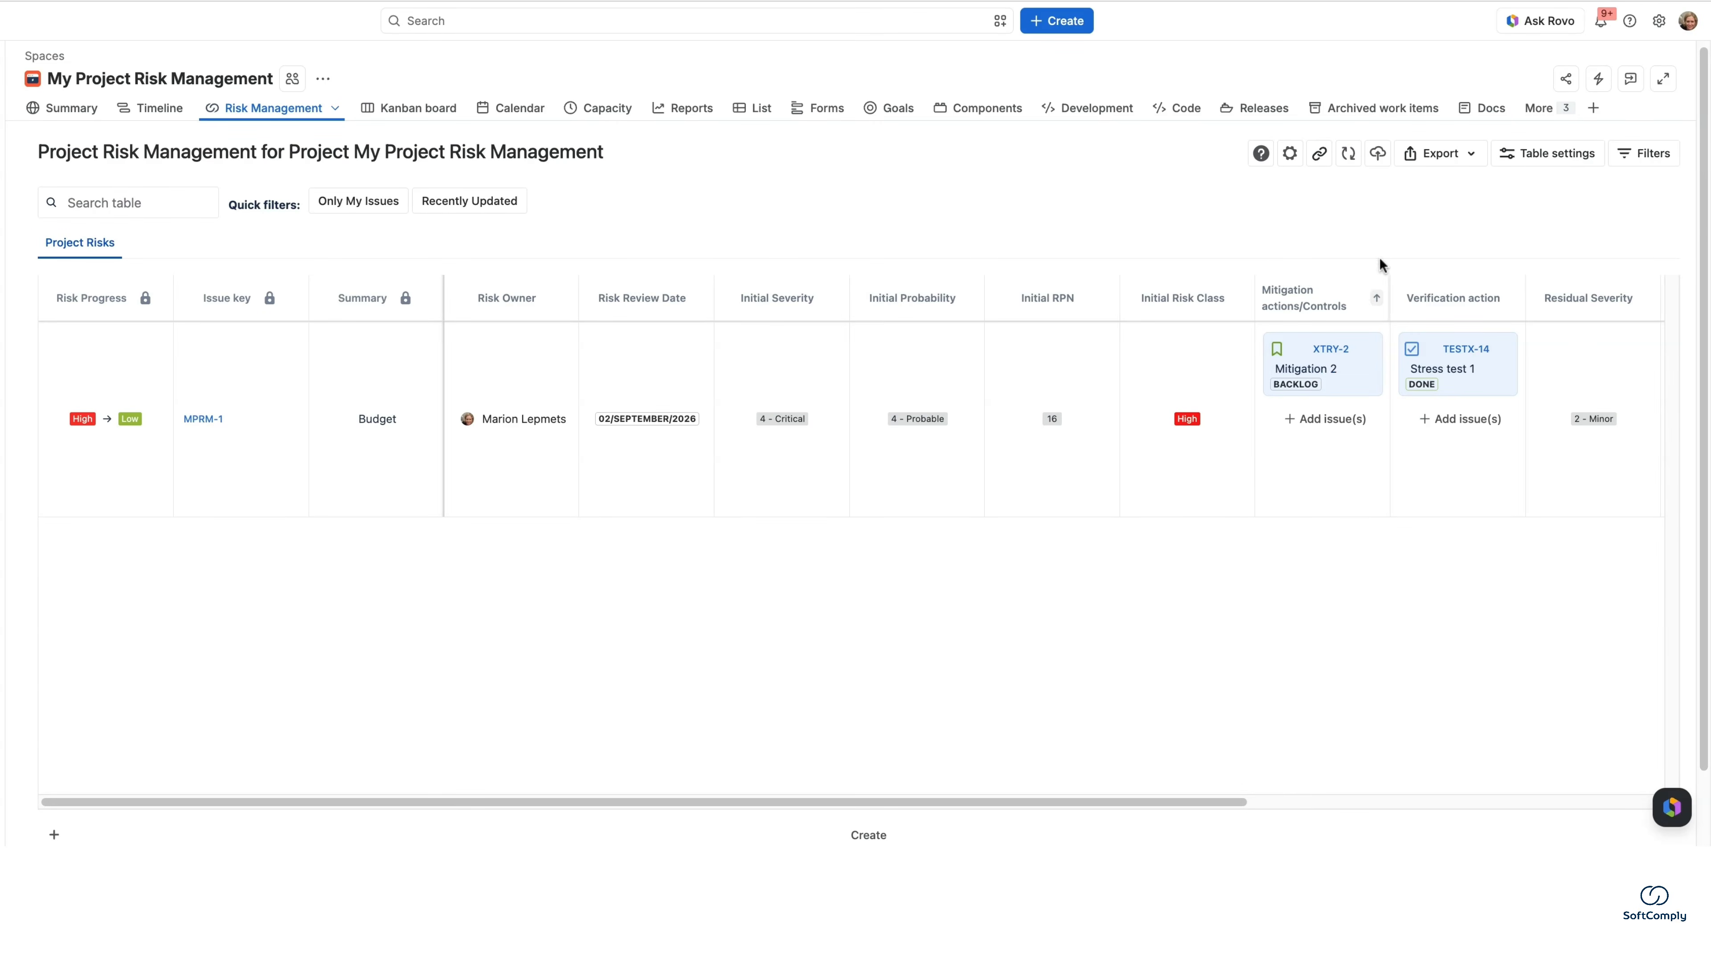
Examine the hidden-column options in the table settings and the filters available for the risk table.
{"action": "left_click", "coordinate": [1508, 156]}
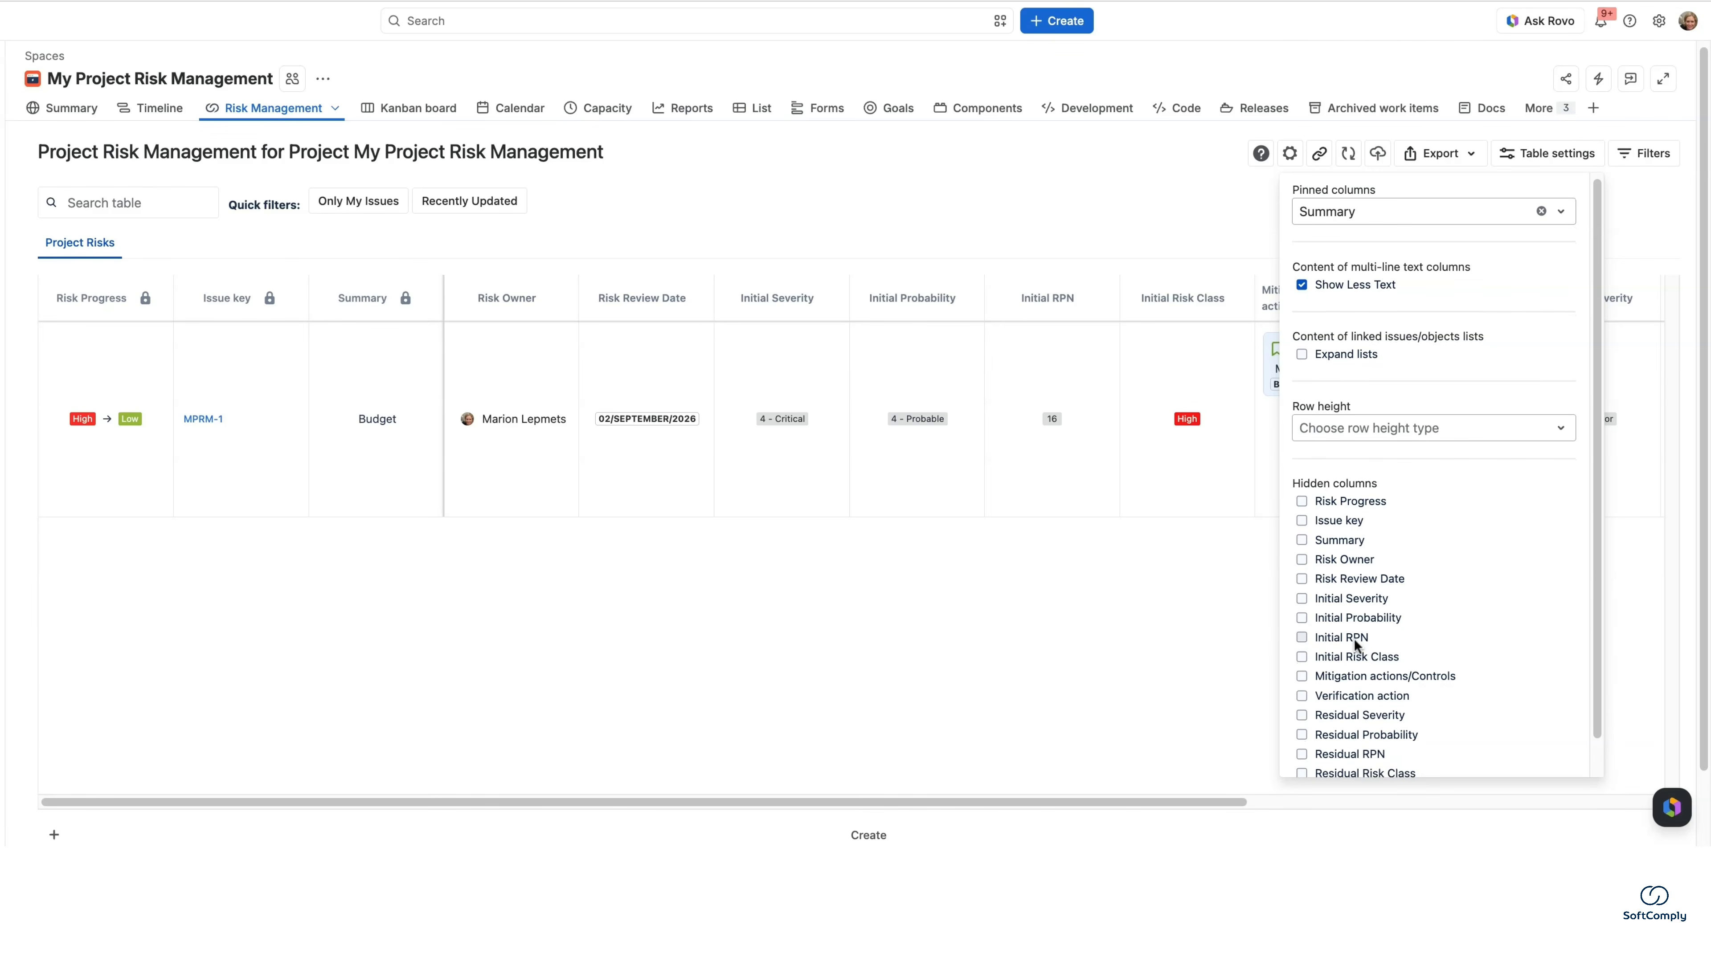
{"action": "scroll", "coordinate": [1354, 638], "scroll_direction": "down", "scroll_amount": 5}
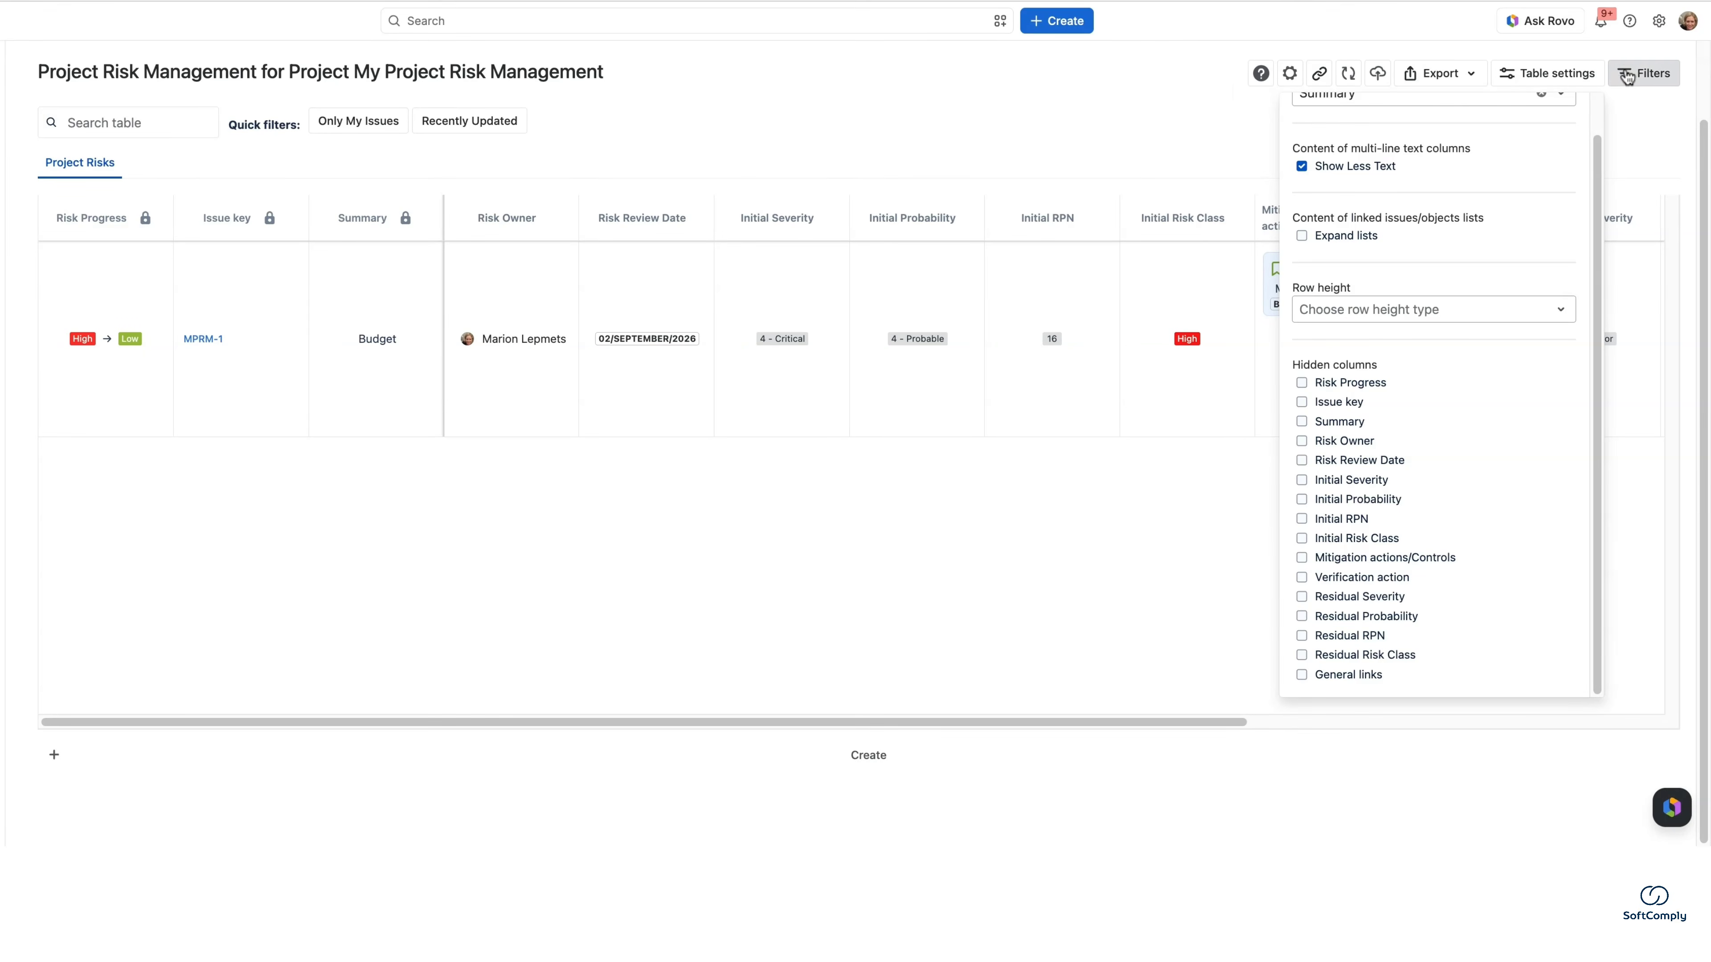
{"action": "left_click", "coordinate": [1644, 73]}
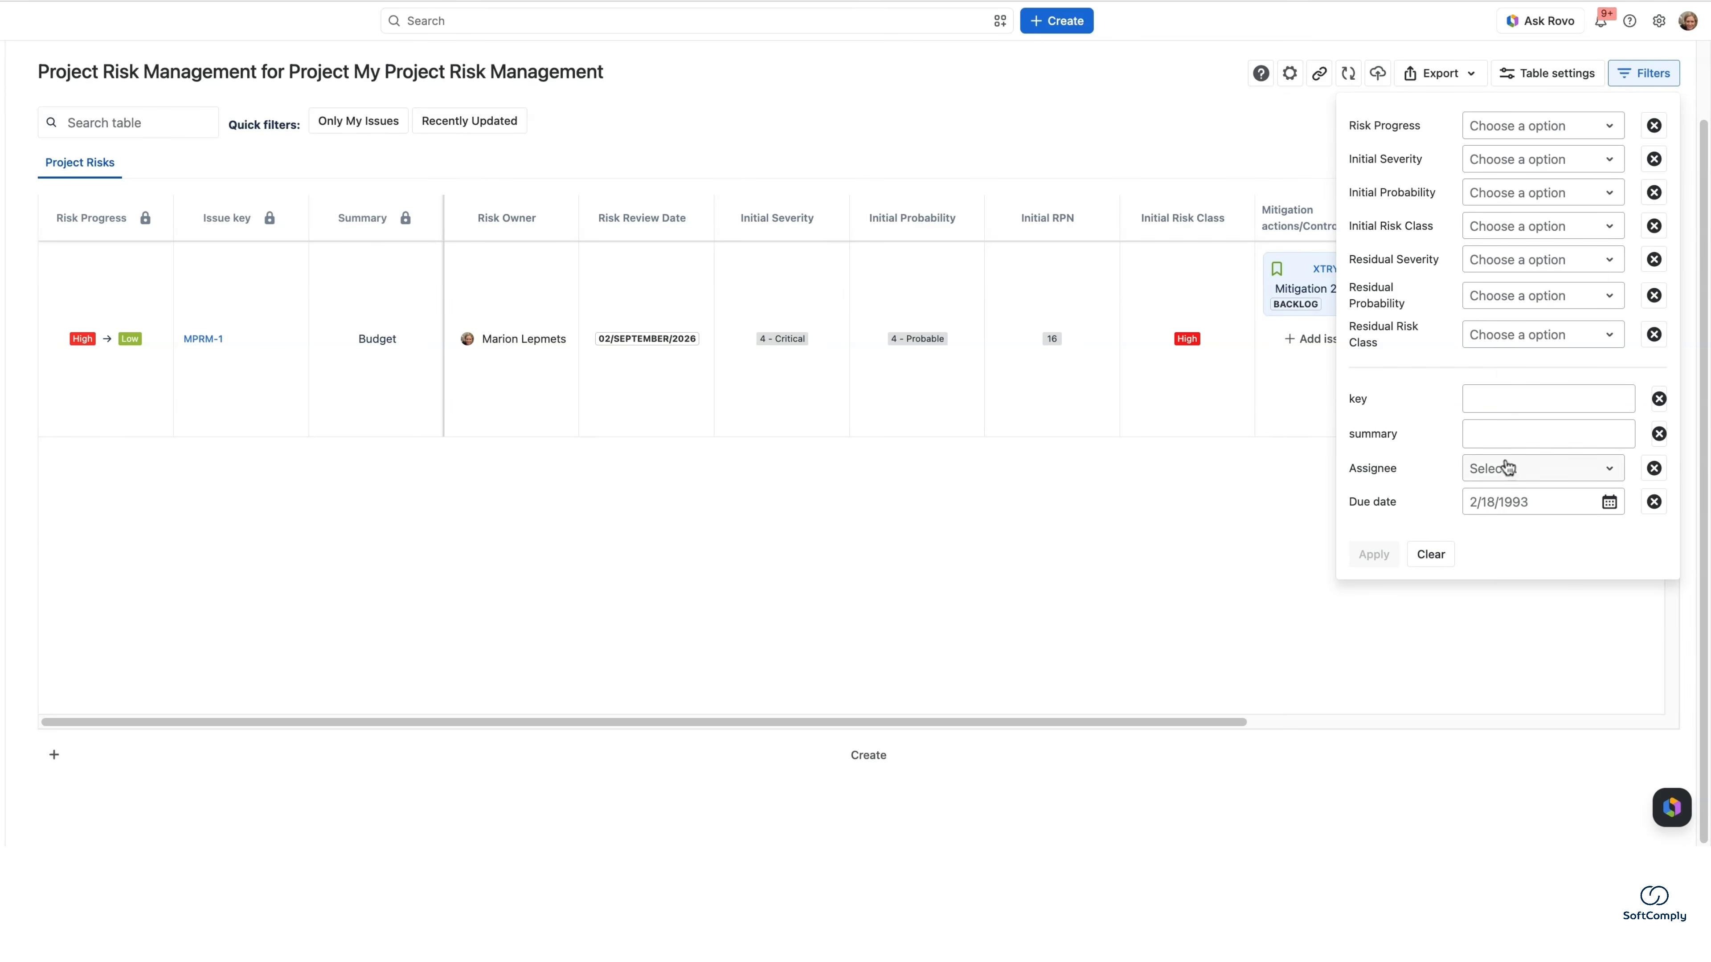